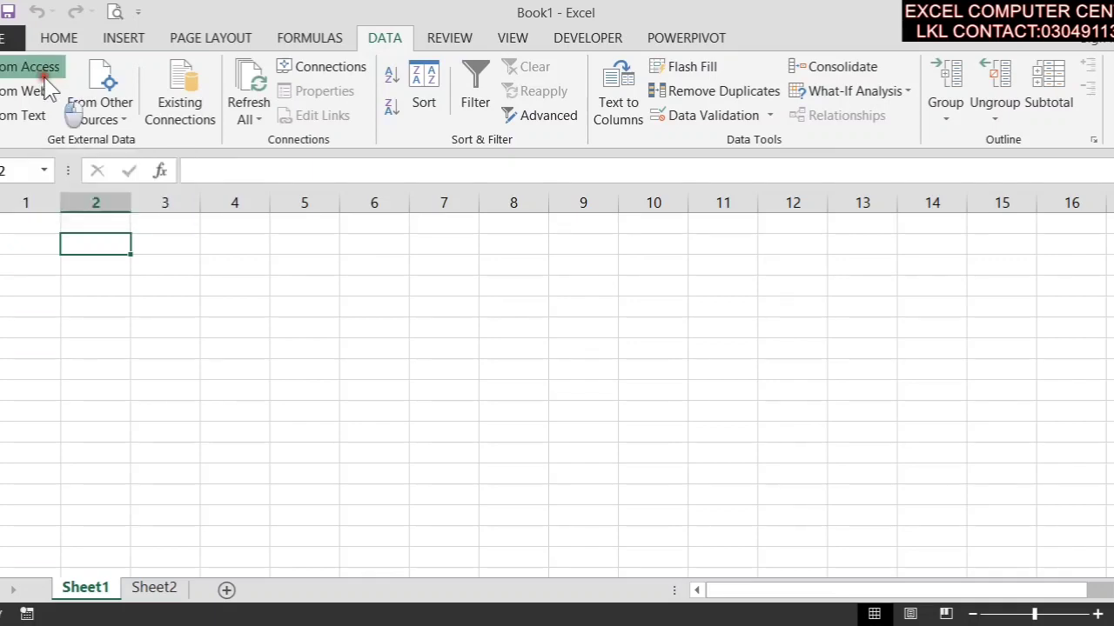
Step: Start importing external data from the Access database Database19.accdb in the Documents folder
{"action": "left_click", "coordinate": [43, 76]}
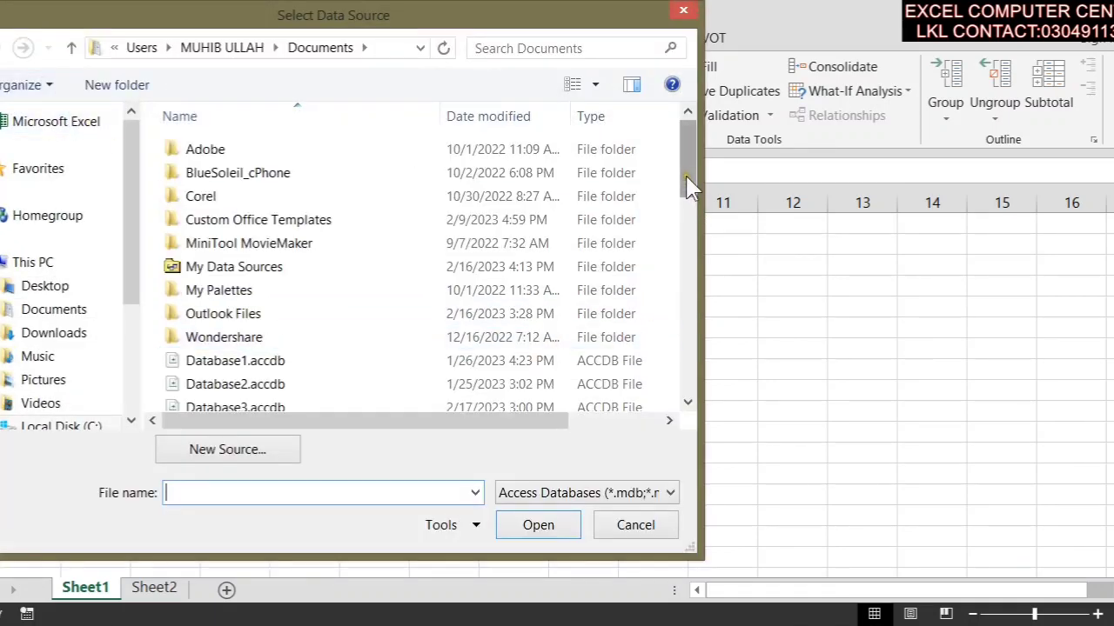
{"action": "left_click_drag", "start_coordinate": [687, 174], "coordinate": [654, 350]}
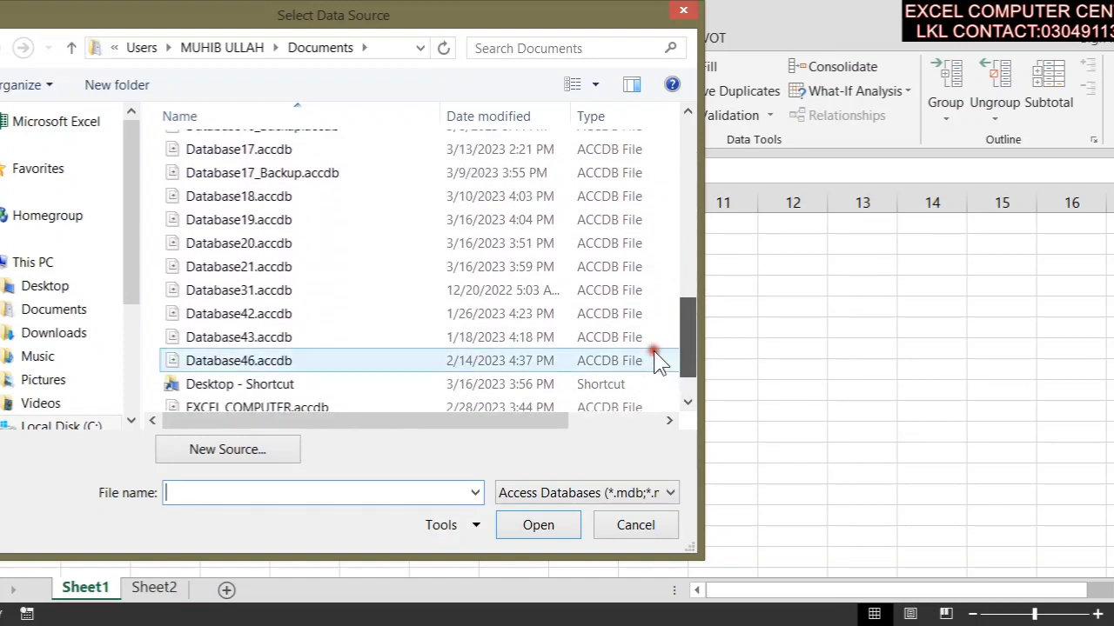
{"action": "left_click", "coordinate": [290, 220]}
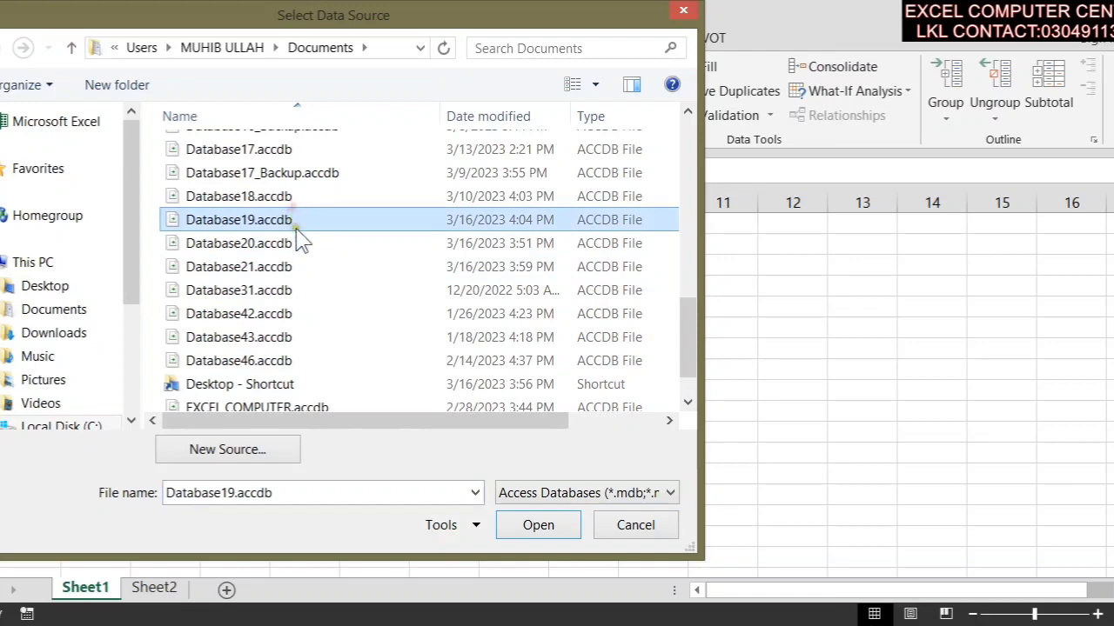
{"action": "left_click", "coordinate": [555, 531]}
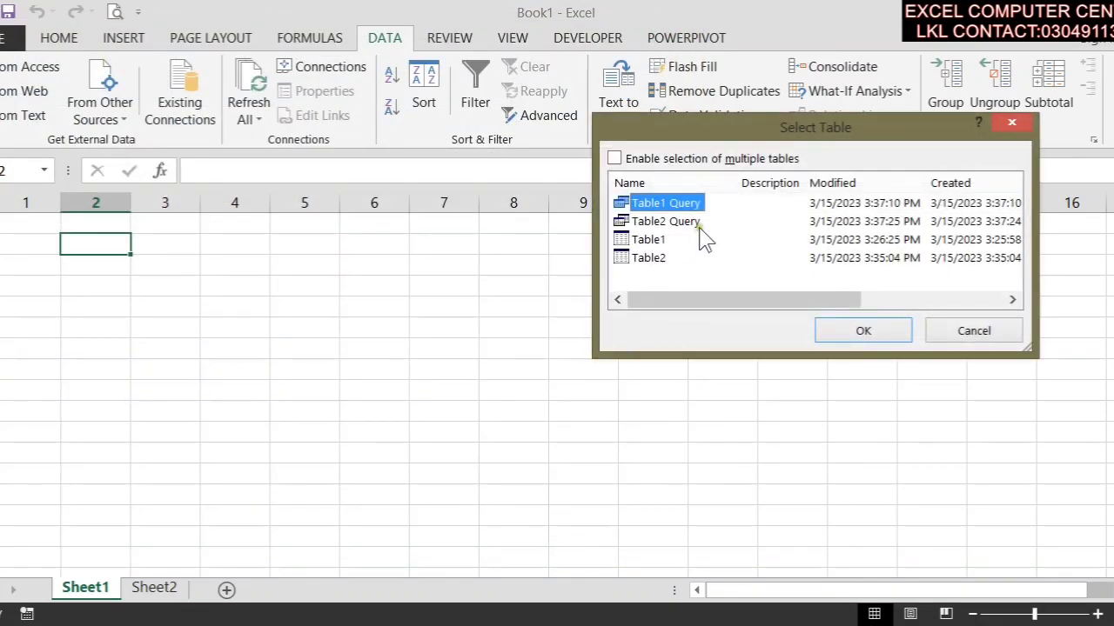
Step: Choose Table1 as the database table to import
{"action": "left_click_drag", "start_coordinate": [702, 130], "coordinate": [409, 114]}
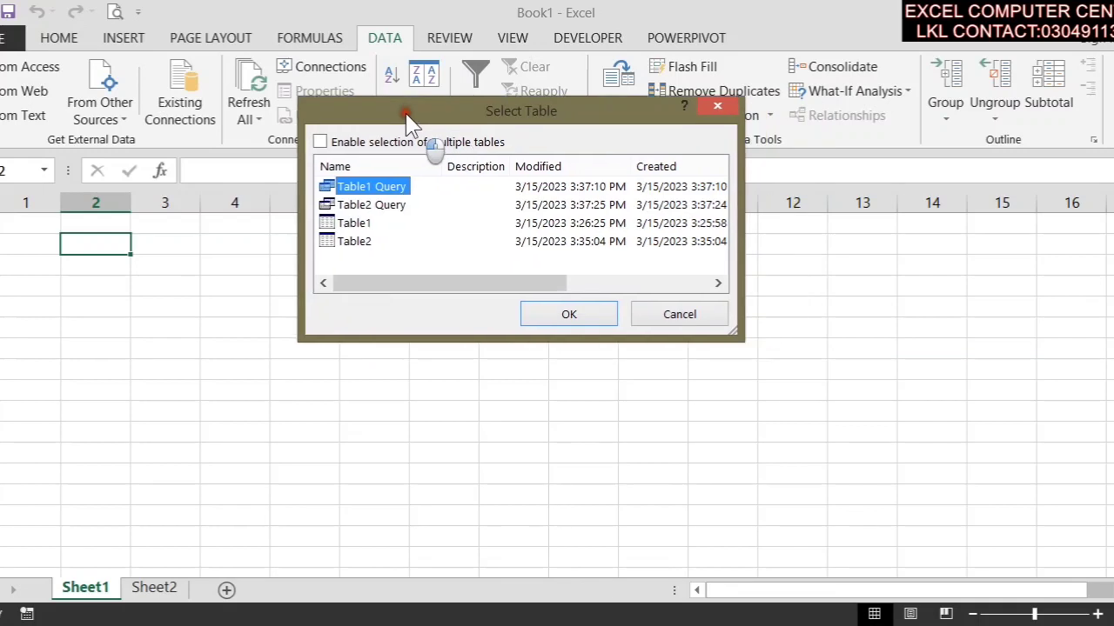
{"action": "left_click", "coordinate": [367, 224]}
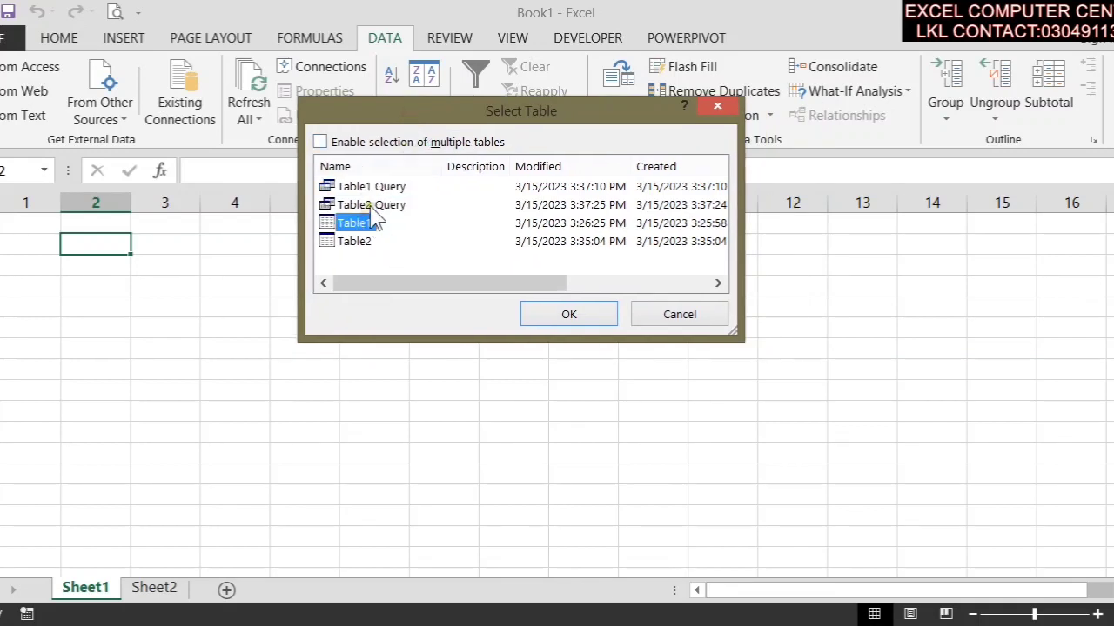
{"action": "left_click", "coordinate": [366, 205]}
{"action": "left_click", "coordinate": [361, 238]}
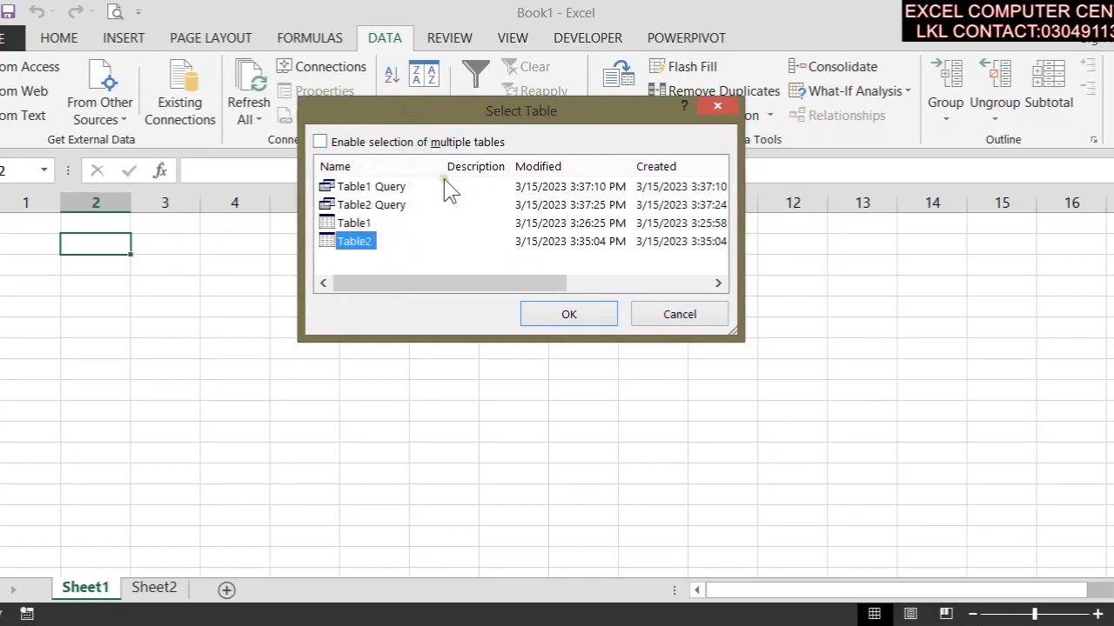
{"action": "left_click", "coordinate": [383, 209]}
{"action": "left_click", "coordinate": [387, 224]}
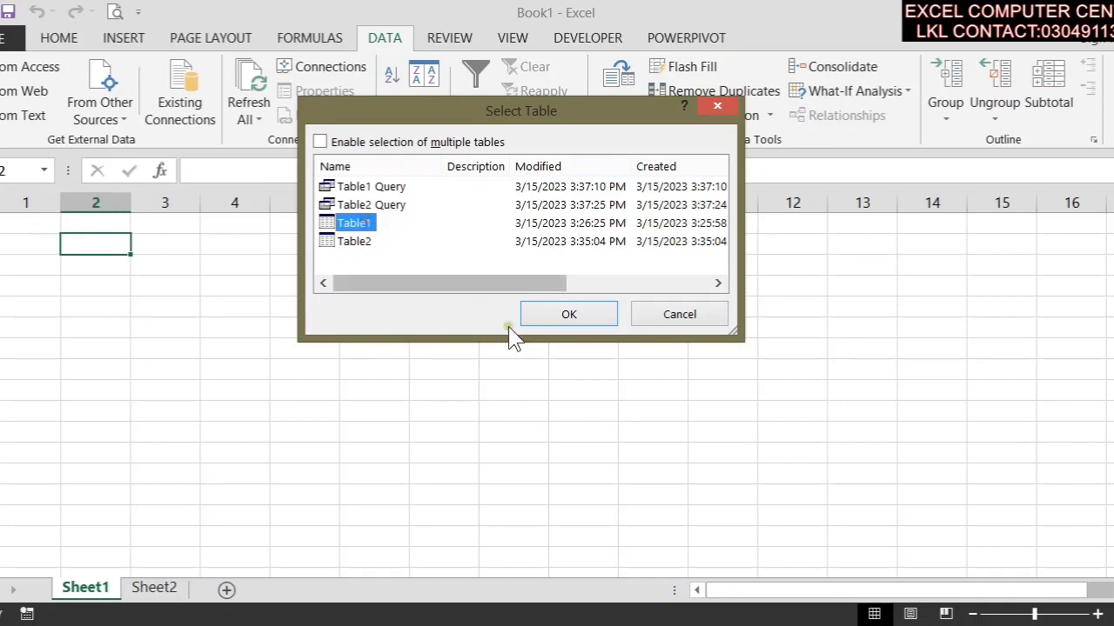
{"action": "left_click", "coordinate": [568, 315]}
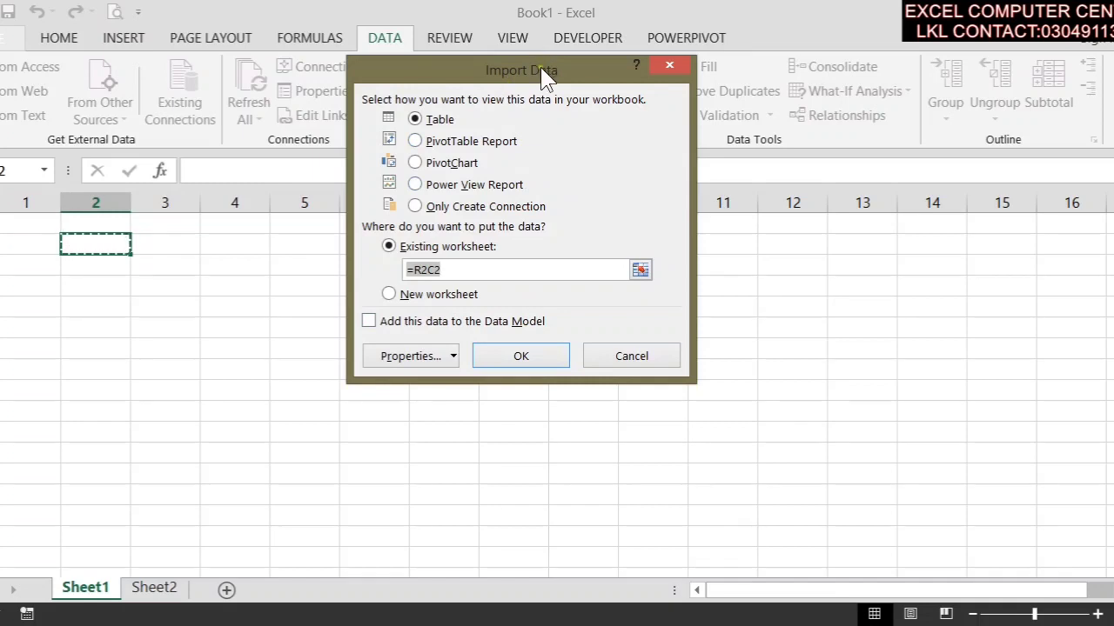
Step: Import the data as a table into the existing worksheet at Sheet1!R3C2
{"action": "left_click_drag", "start_coordinate": [540, 68], "coordinate": [539, 85]}
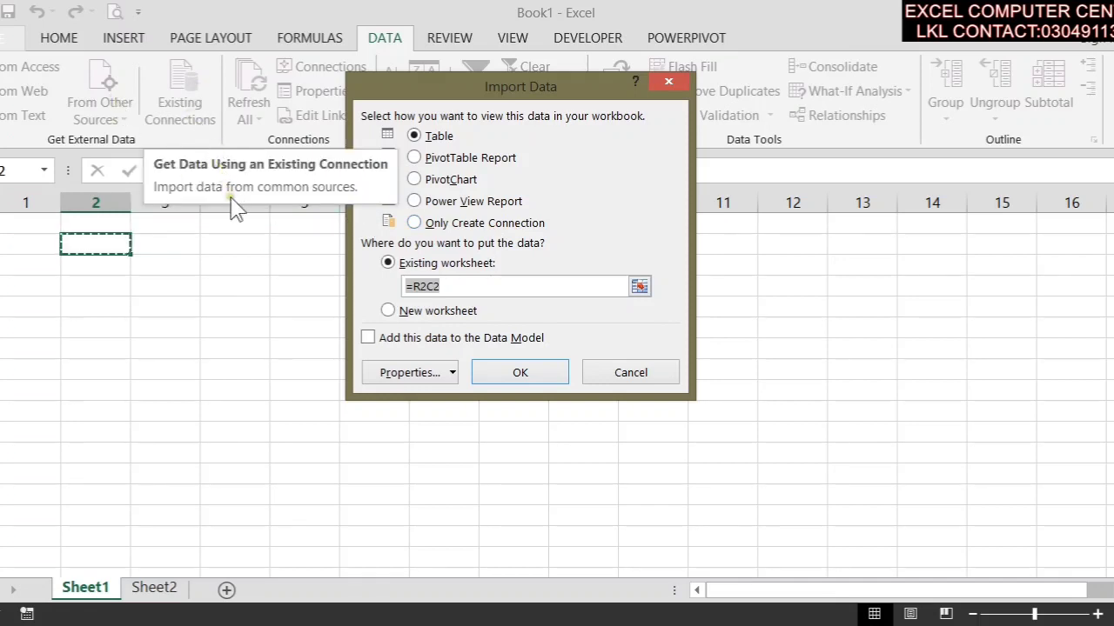
{"action": "left_click", "coordinate": [437, 137]}
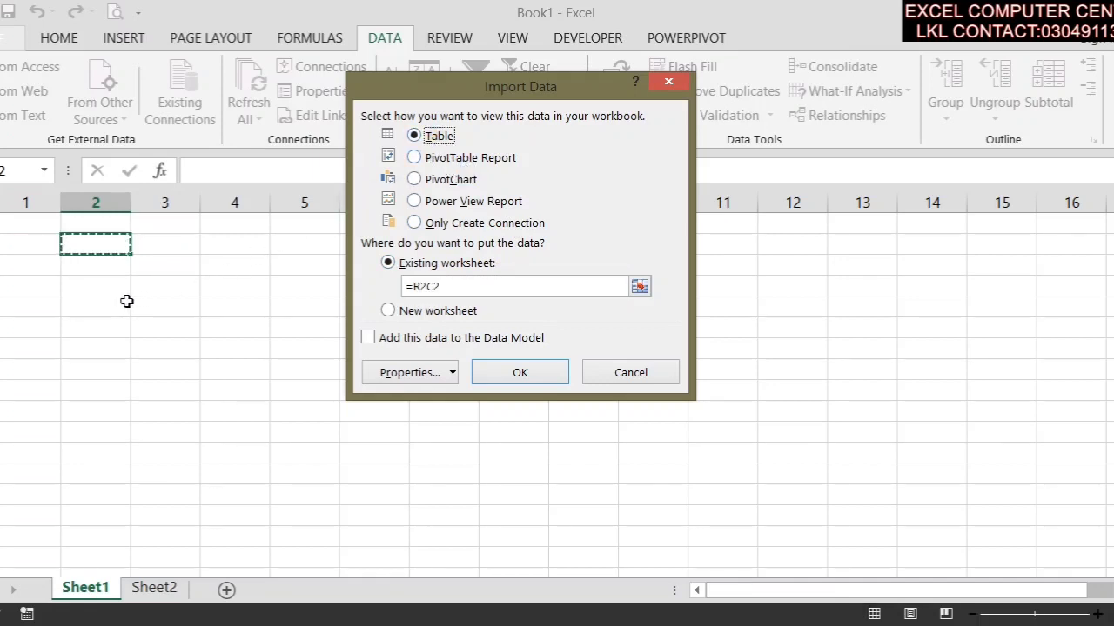
{"action": "left_click", "coordinate": [107, 263]}
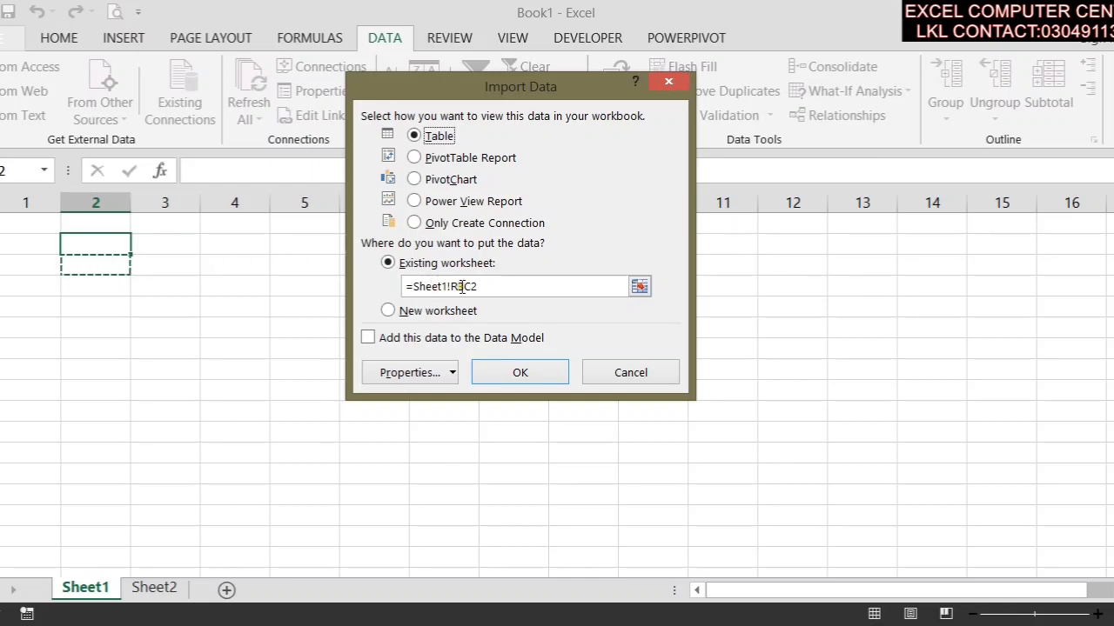
{"action": "left_click", "coordinate": [530, 369]}
Step: Look over the imported table's cells and select the empty cell at row 6, column 7
{"action": "left_click", "coordinate": [139, 308]}
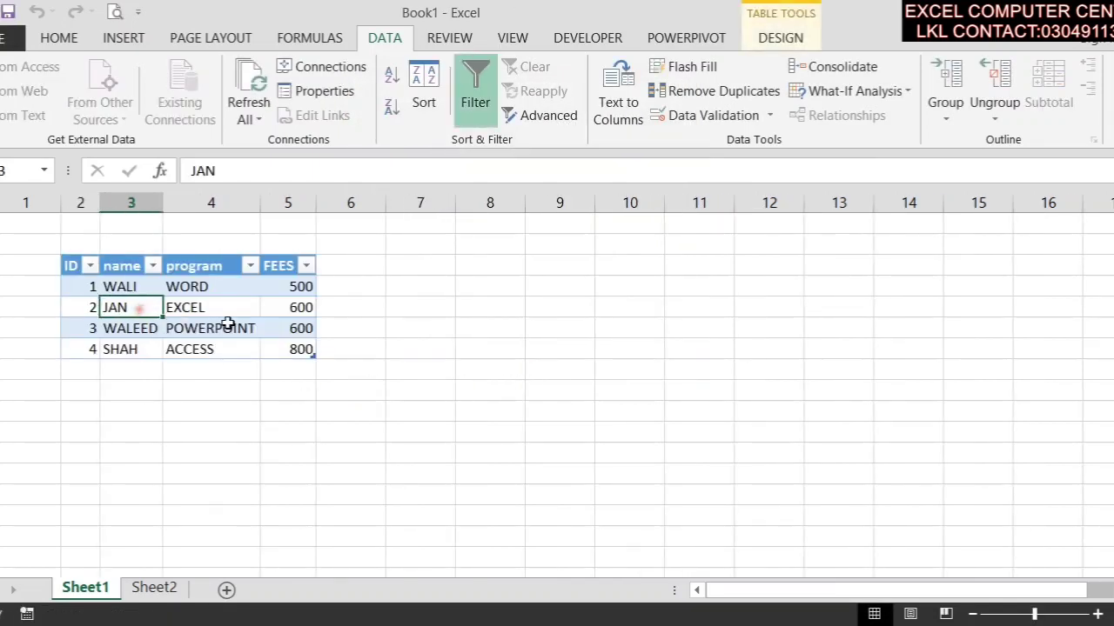
{"action": "left_click", "coordinate": [224, 326]}
{"action": "left_click_drag", "start_coordinate": [307, 355], "coordinate": [90, 266]}
{"action": "left_click", "coordinate": [123, 308]}
{"action": "left_click", "coordinate": [421, 327]}
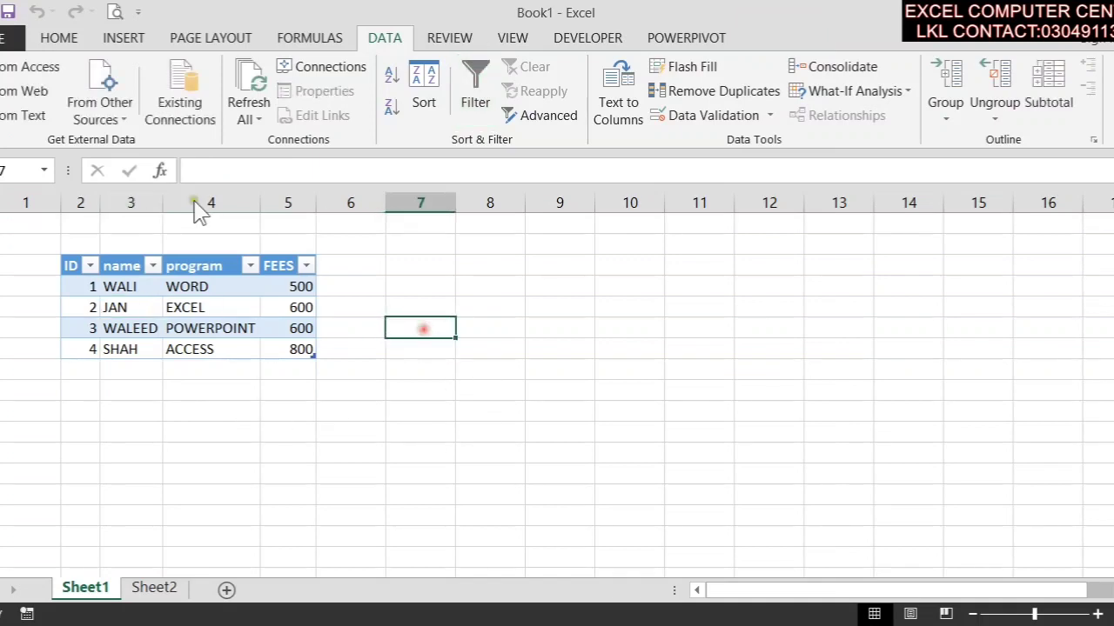
Step: Try to load EXCEL PROGRAM DATABASE as the address in a new web query, and cancel the query
{"action": "left_click", "coordinate": [23, 97]}
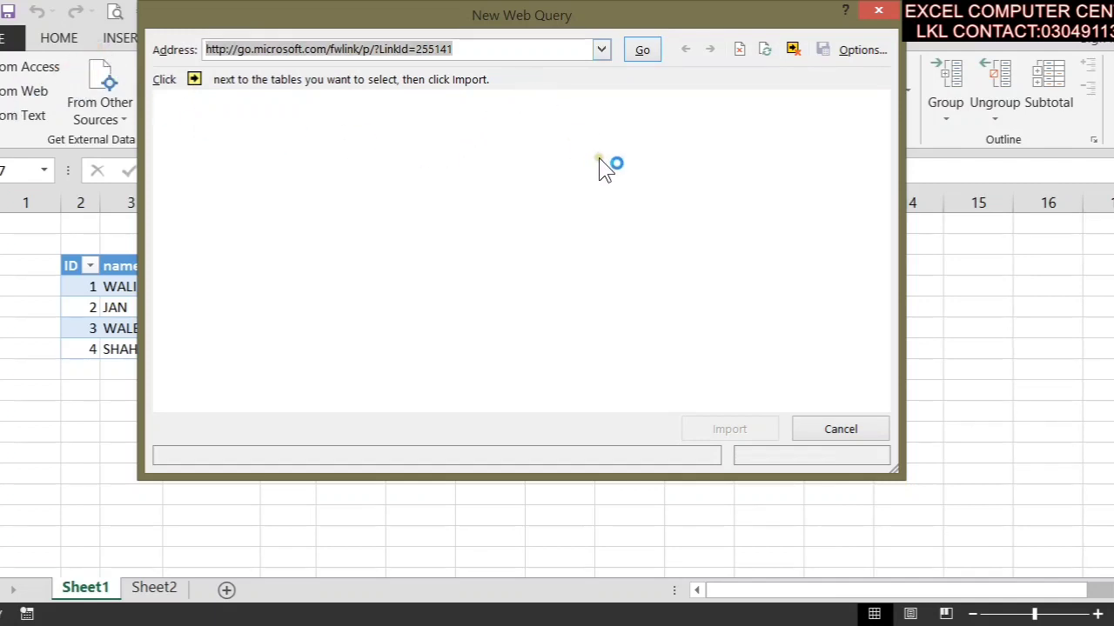
{"action": "left_click", "coordinate": [653, 50]}
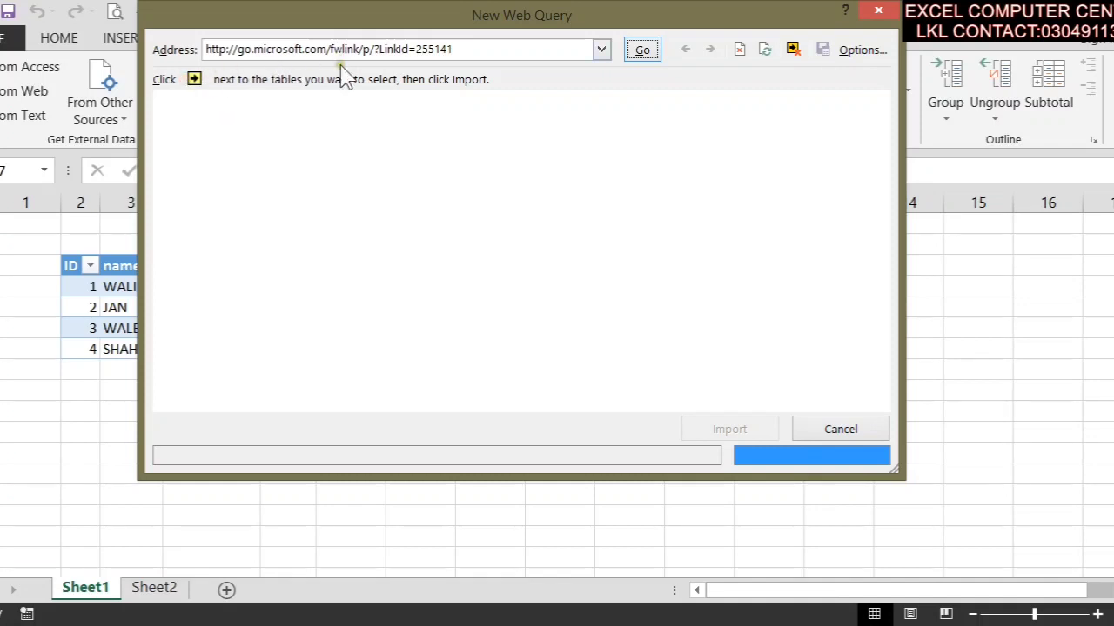
{"action": "left_click", "coordinate": [489, 45]}
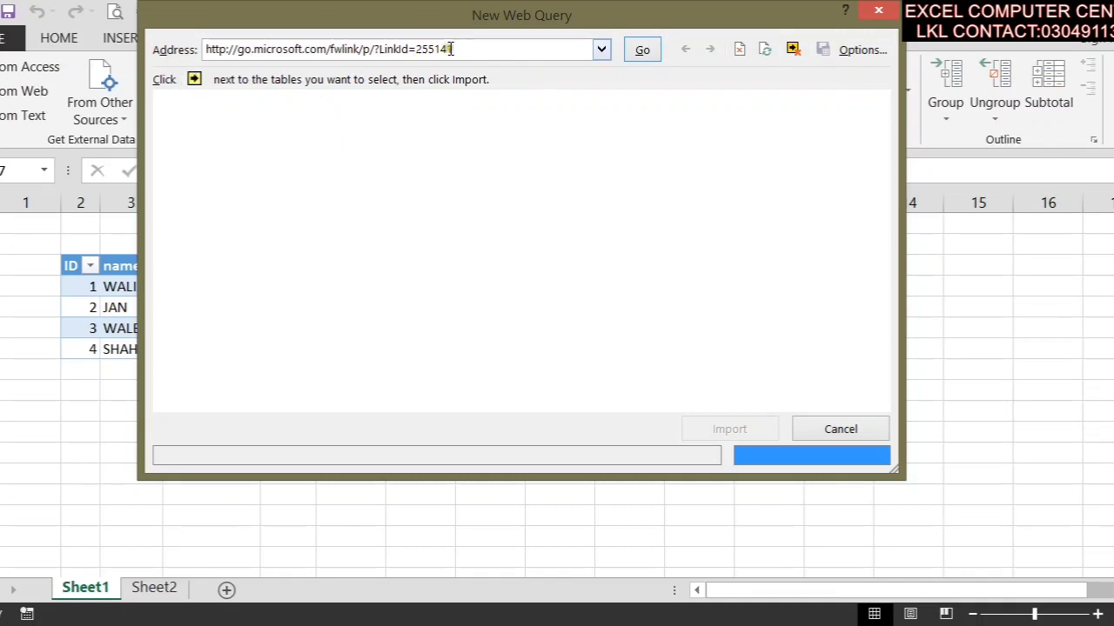
{"action": "left_click_drag", "start_coordinate": [454, 49], "coordinate": [166, 45]}
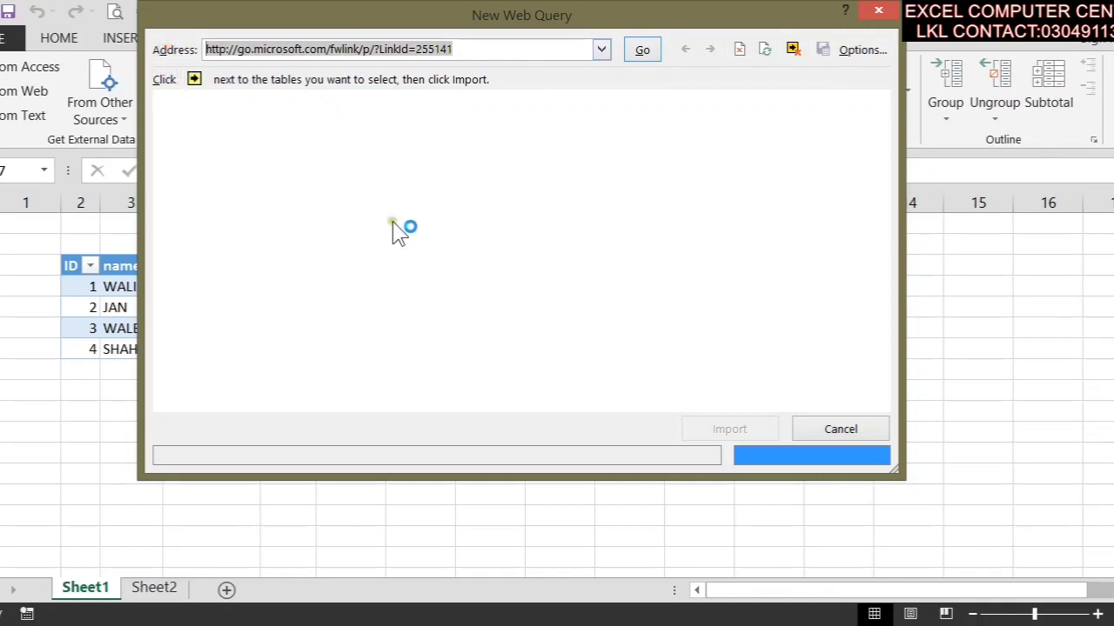
{"action": "key", "text": "BackSpace"}
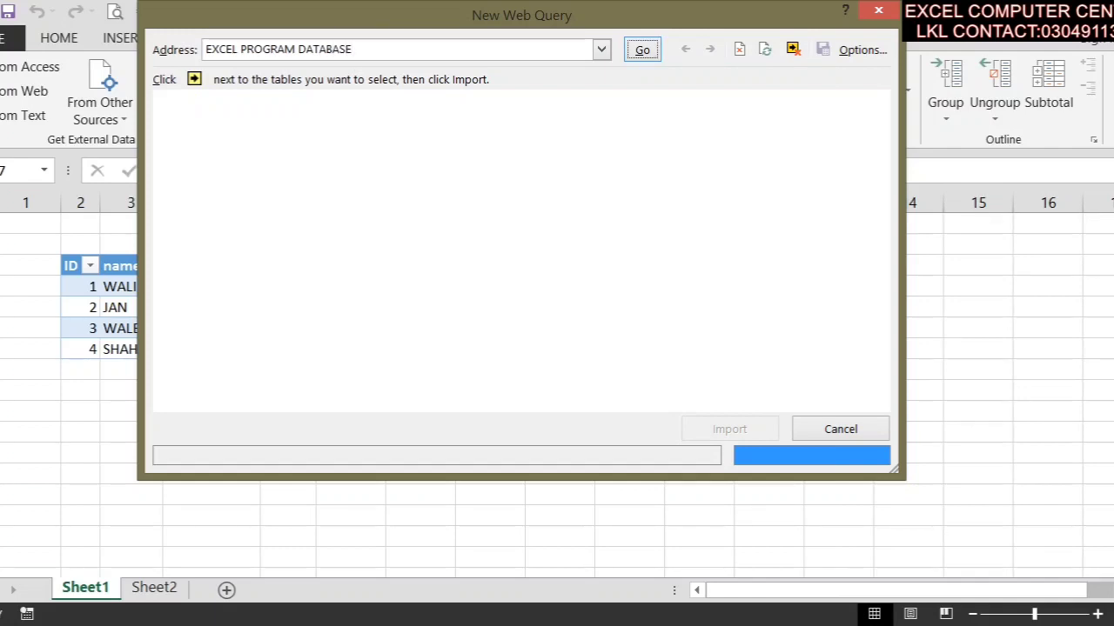
{"action": "left_click", "coordinate": [659, 50]}
{"action": "left_click", "coordinate": [649, 51]}
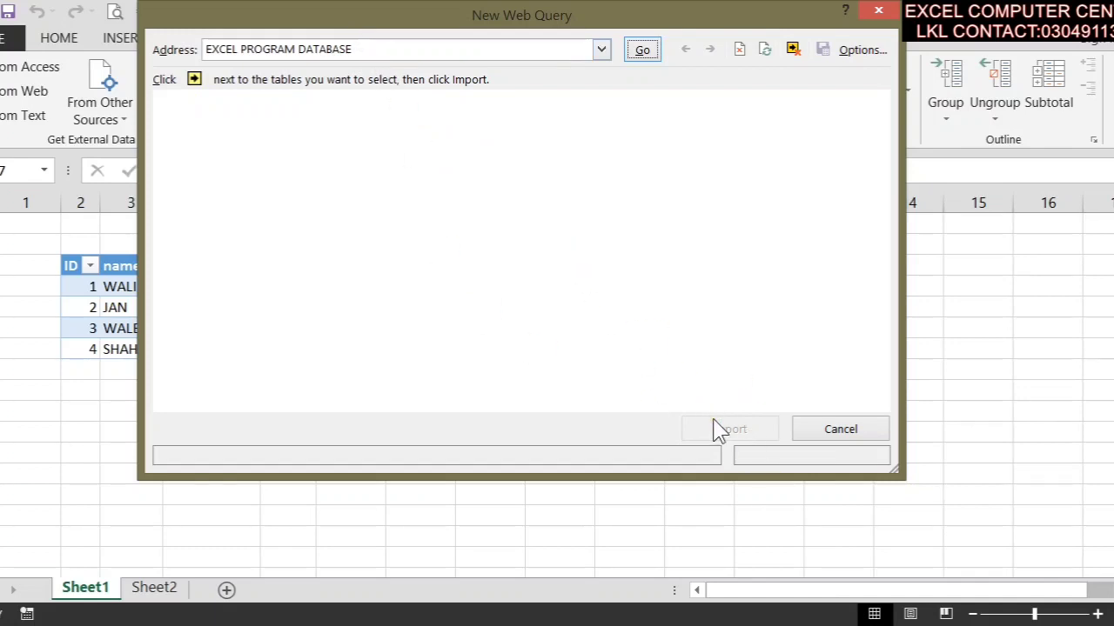
{"action": "left_click", "coordinate": [832, 430]}
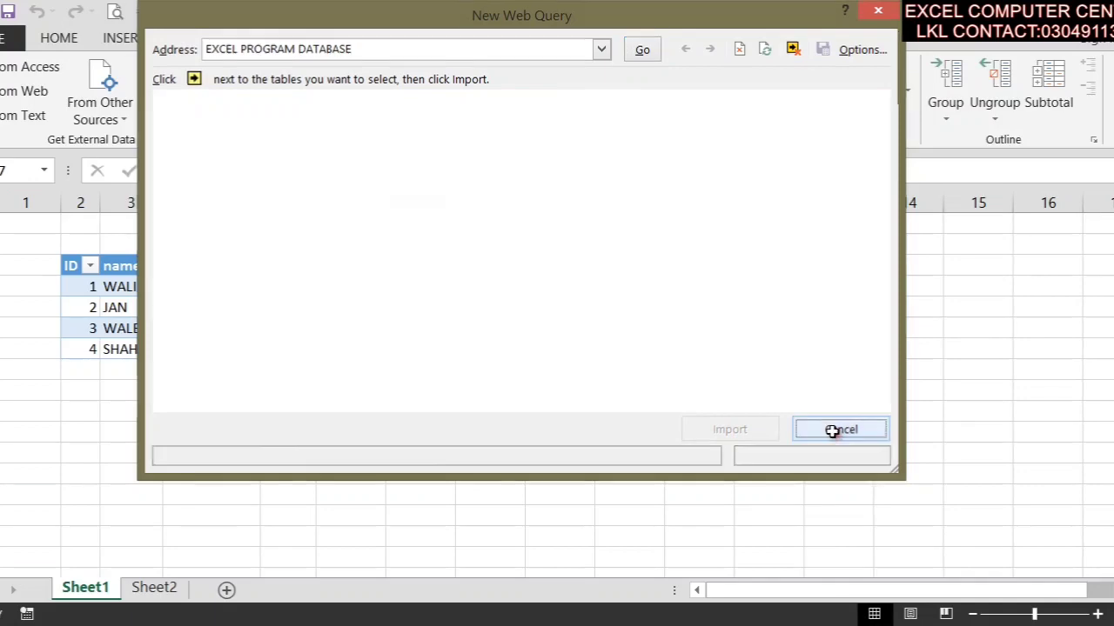
Step: Start a text import of EXCEL.txt from the Documents folder as fixed-width data beginning at row 1
{"action": "left_click", "coordinate": [26, 116]}
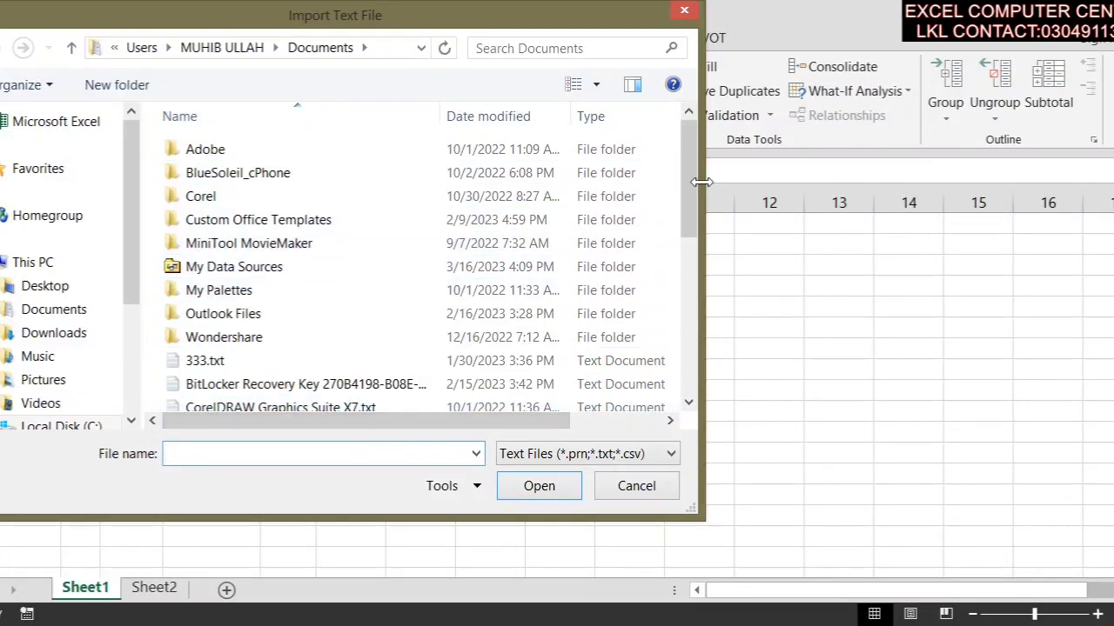
{"action": "left_click_drag", "start_coordinate": [689, 187], "coordinate": [687, 292]}
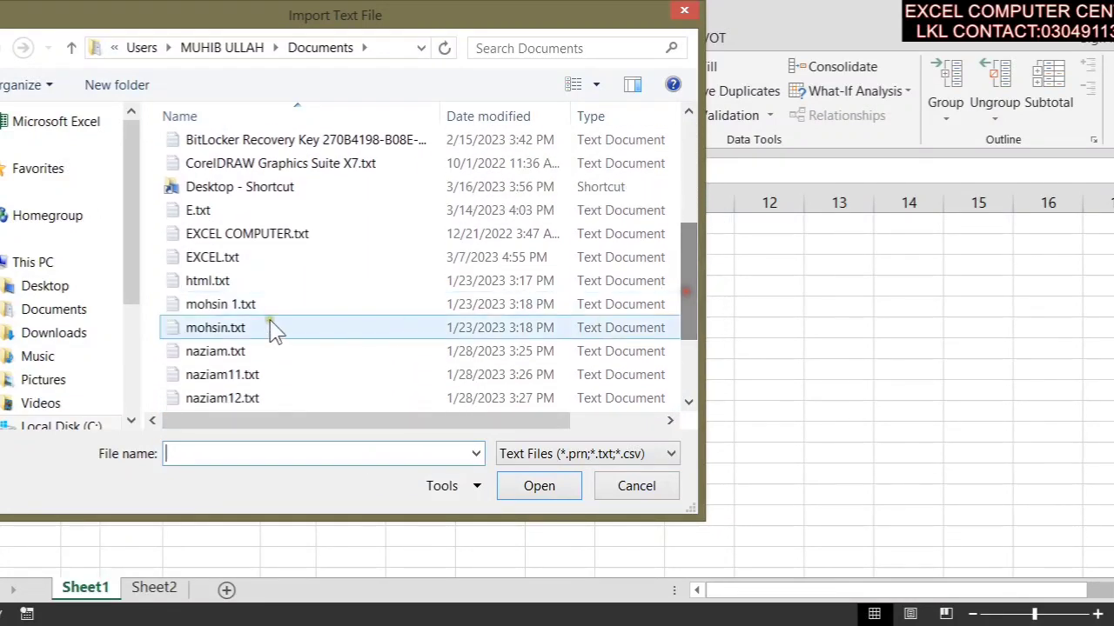
{"action": "left_click", "coordinate": [261, 236]}
{"action": "left_click", "coordinate": [195, 259]}
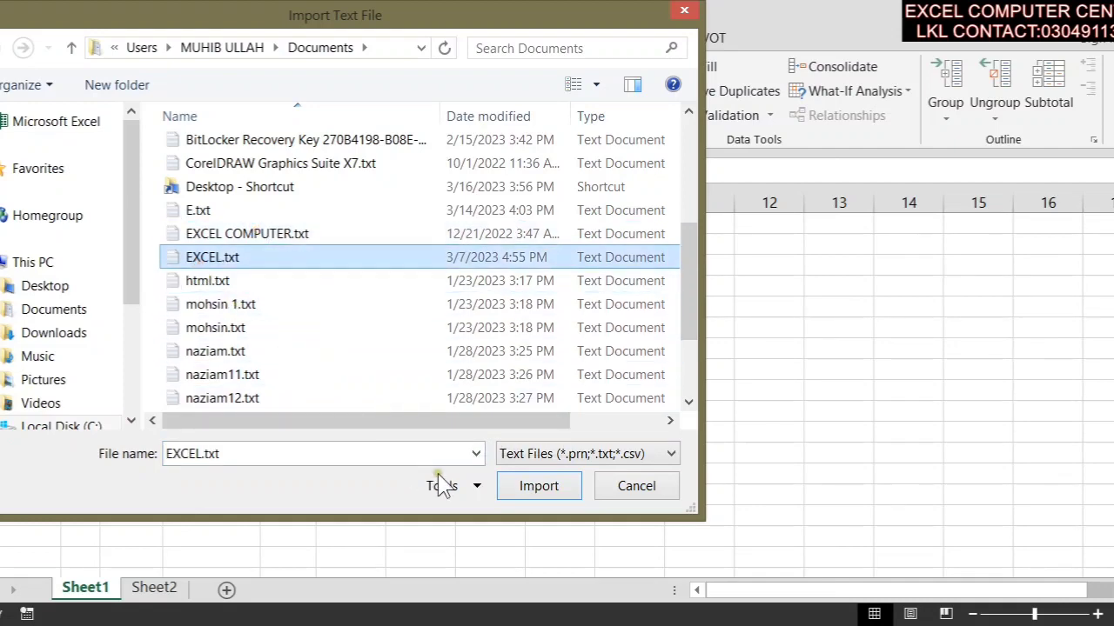
{"action": "left_click", "coordinate": [537, 483]}
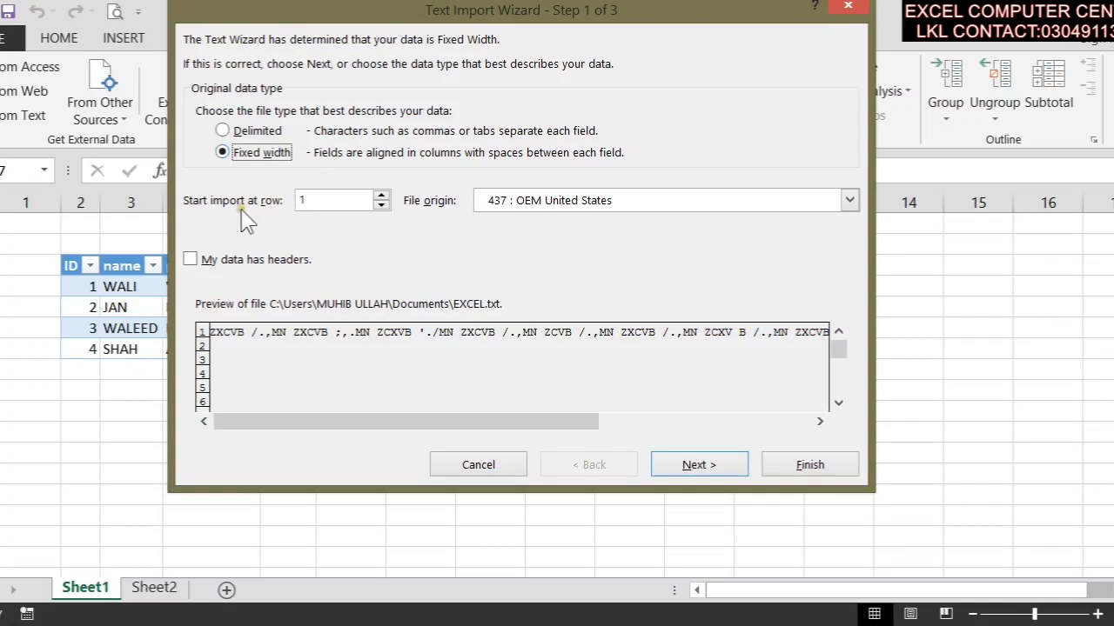
{"action": "left_click", "coordinate": [335, 200]}
{"action": "left_click", "coordinate": [694, 470]}
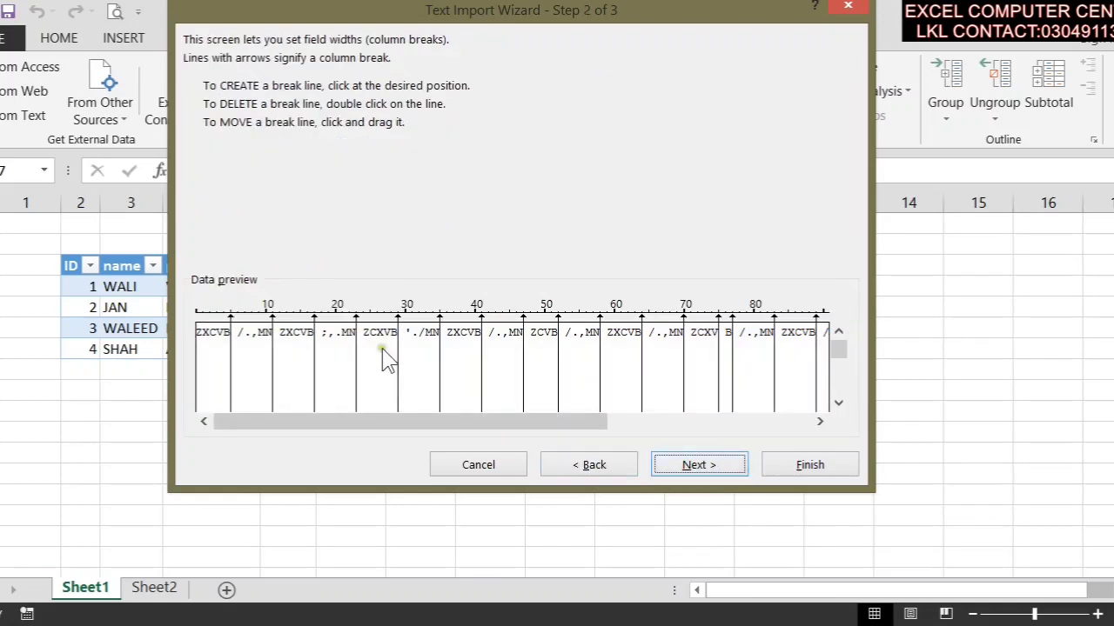
Step: Move the column break at 11 to about 13, add breaks at about 24, 28 and 32, and accept the field widths
{"action": "left_click", "coordinate": [273, 315]}
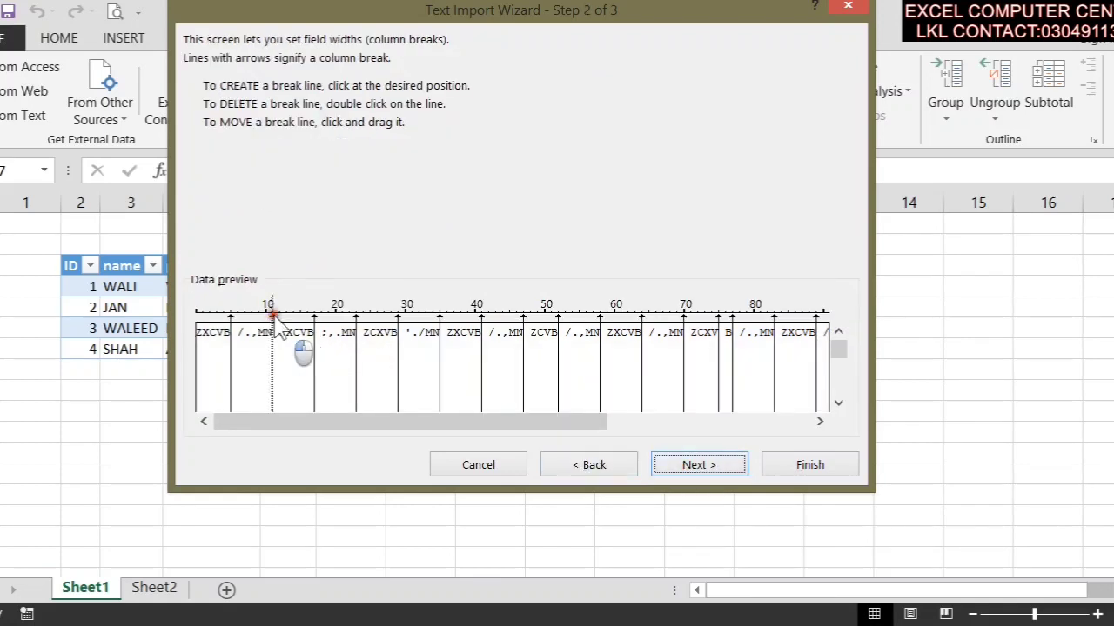
{"action": "left_click_drag", "start_coordinate": [275, 320], "coordinate": [287, 322]}
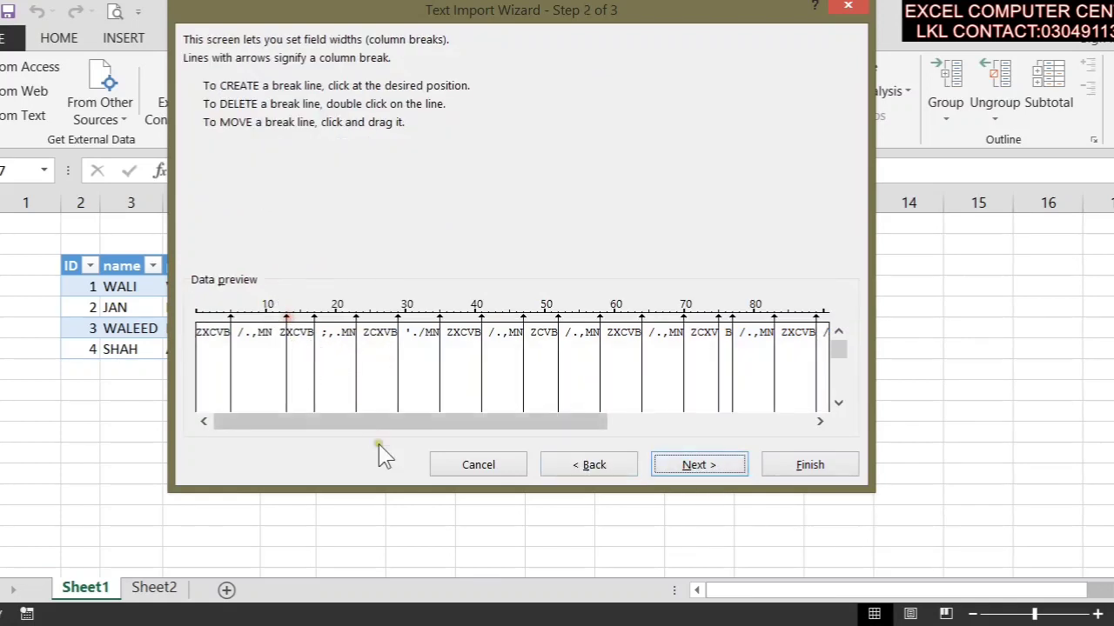
{"action": "left_click", "coordinate": [364, 316]}
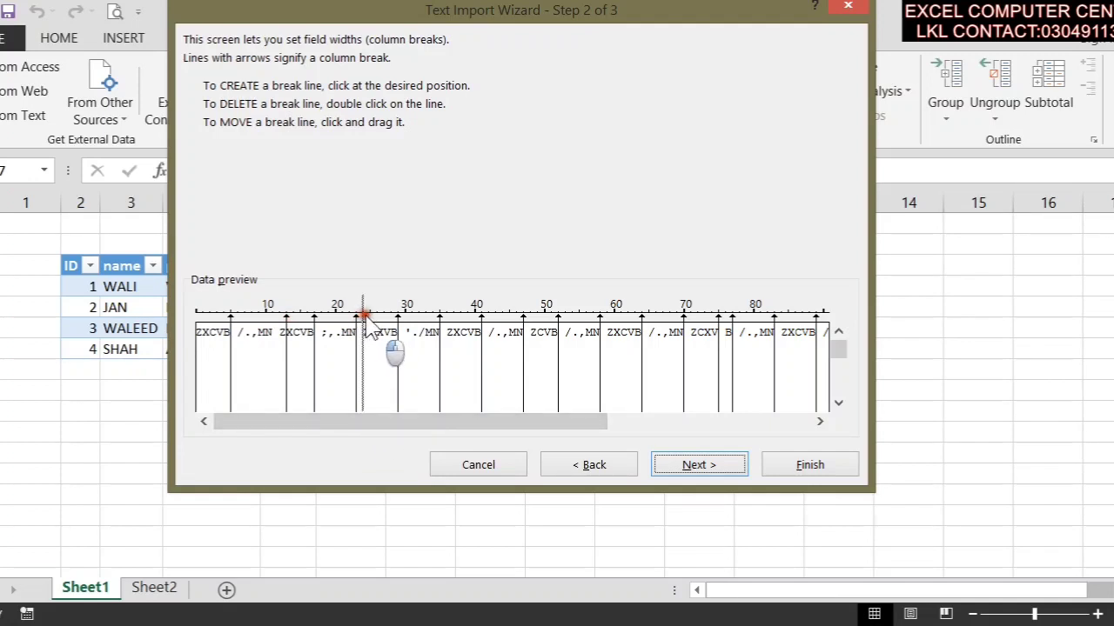
{"action": "left_click", "coordinate": [390, 379]}
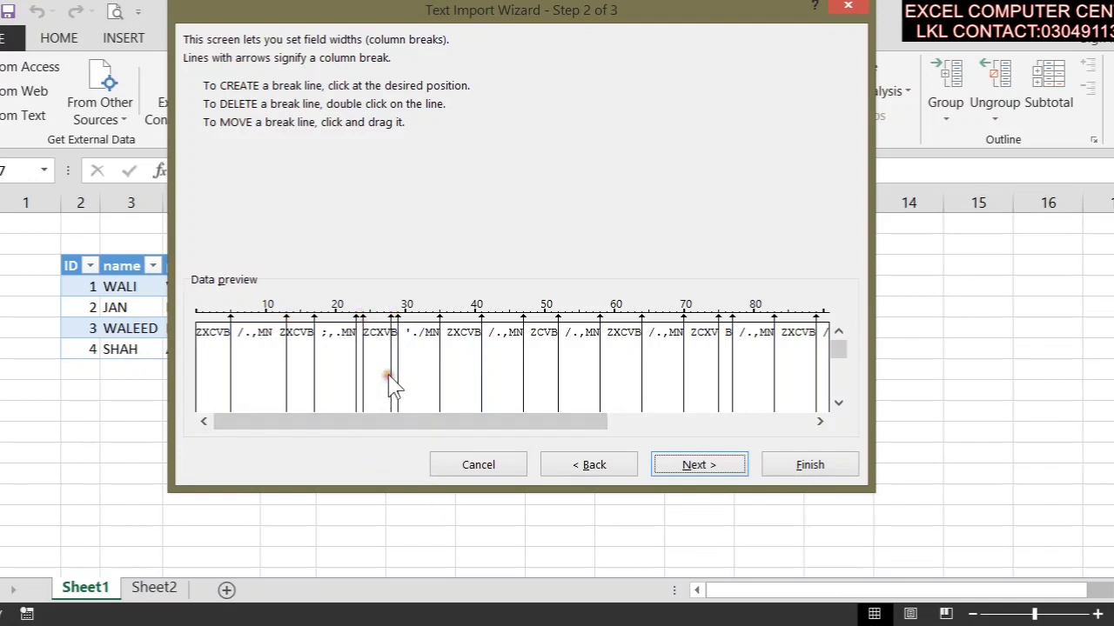
{"action": "left_click", "coordinate": [418, 336]}
{"action": "left_click", "coordinate": [692, 466]}
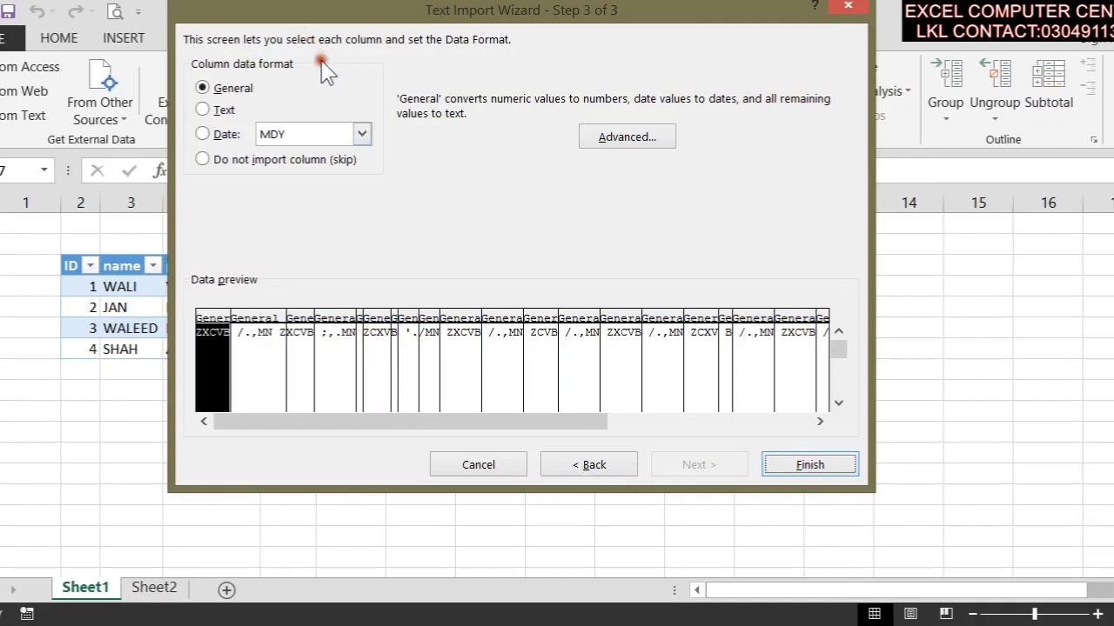
Step: Try the Date and skip formats on the first column, set it to General, and finish the text import wizard
{"action": "left_click", "coordinate": [225, 136]}
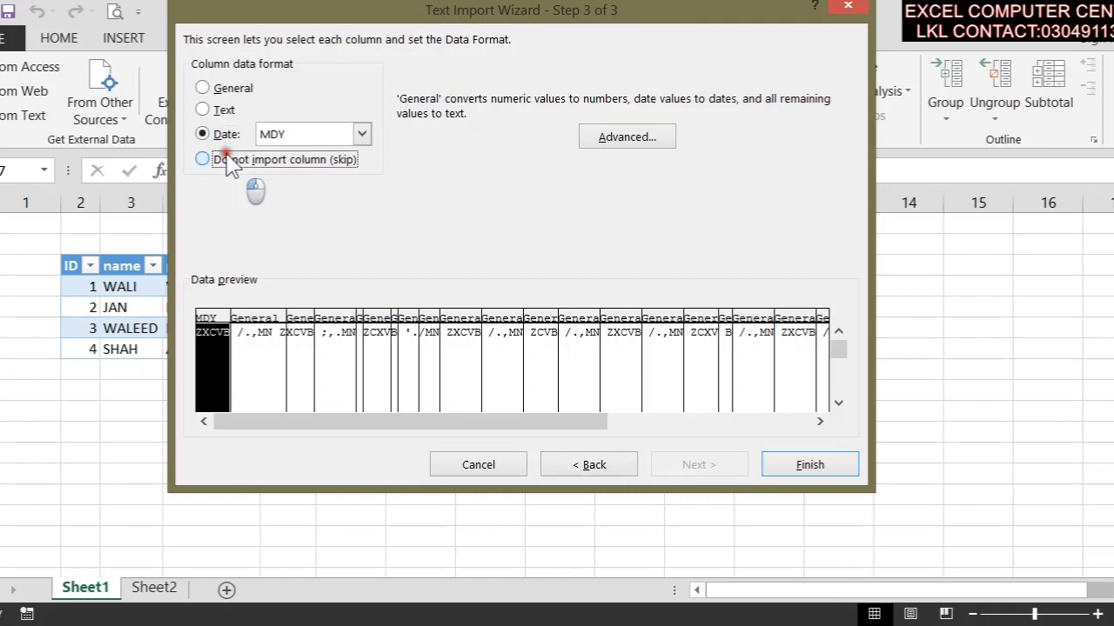
{"action": "left_click", "coordinate": [222, 160]}
{"action": "left_click", "coordinate": [229, 89]}
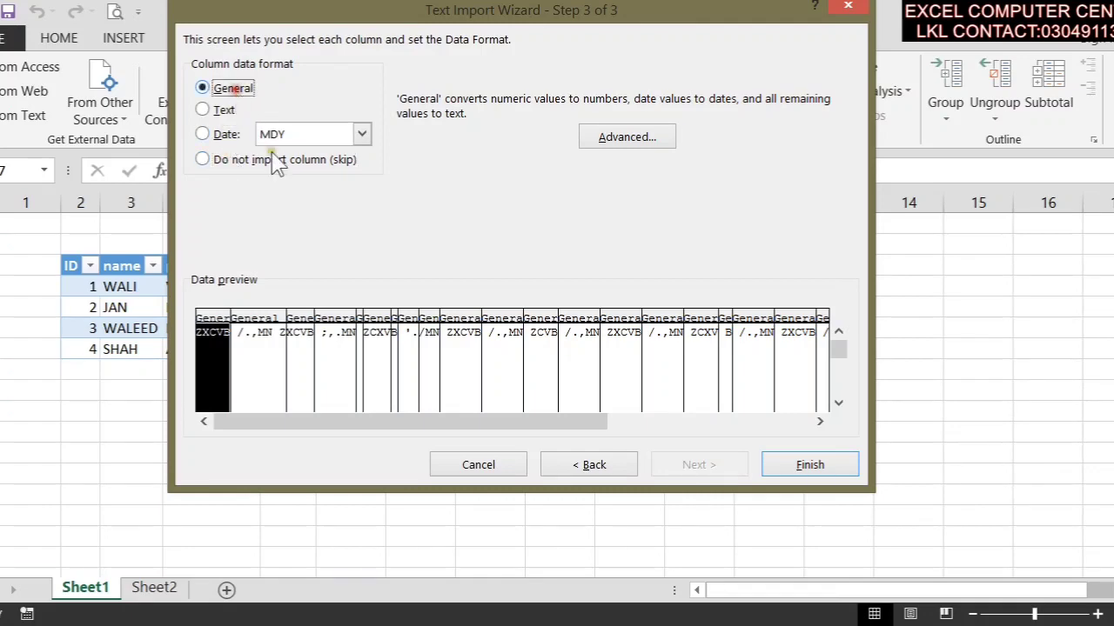
{"action": "left_click", "coordinate": [783, 465]}
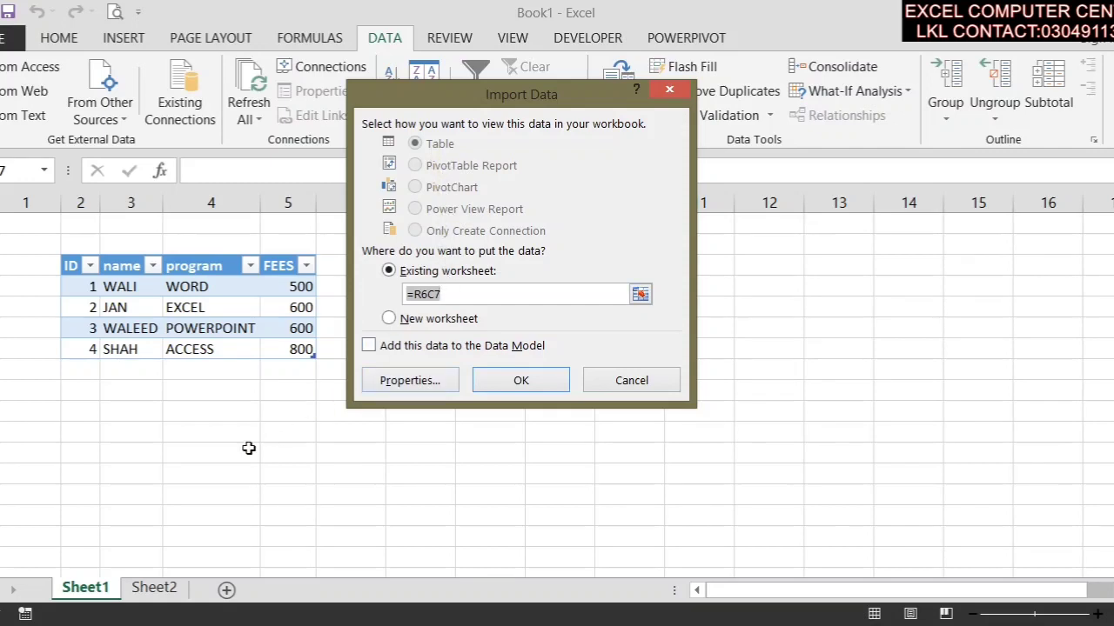
Step: Try to place the imported text in the existing worksheet at =R6C7+Sheet1!R10C4
{"action": "left_click", "coordinate": [454, 296]}
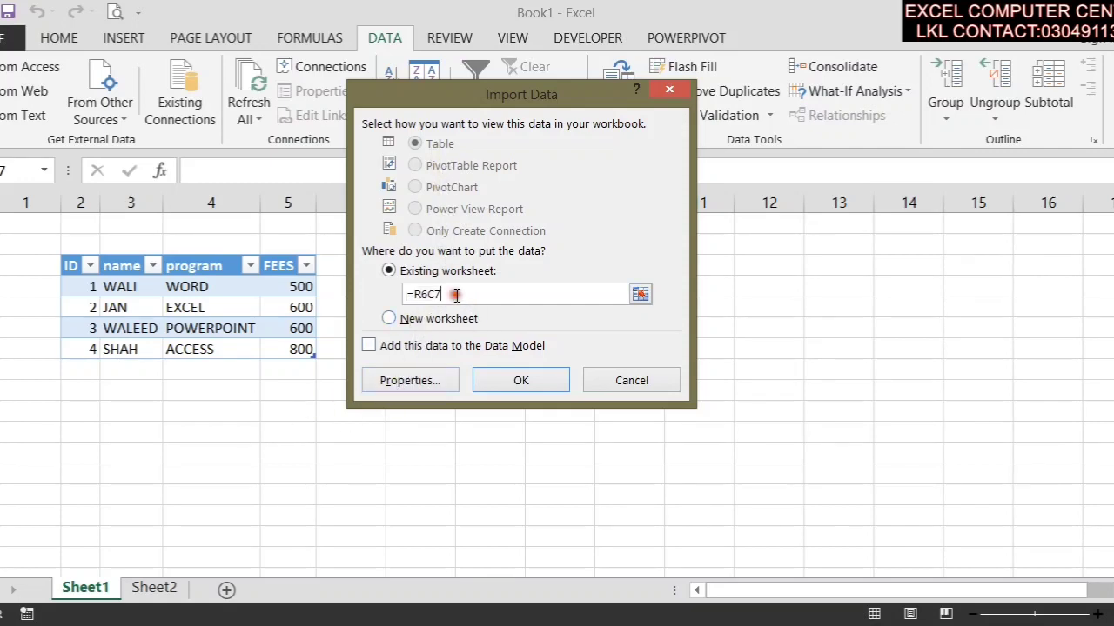
{"action": "left_click", "coordinate": [257, 403]}
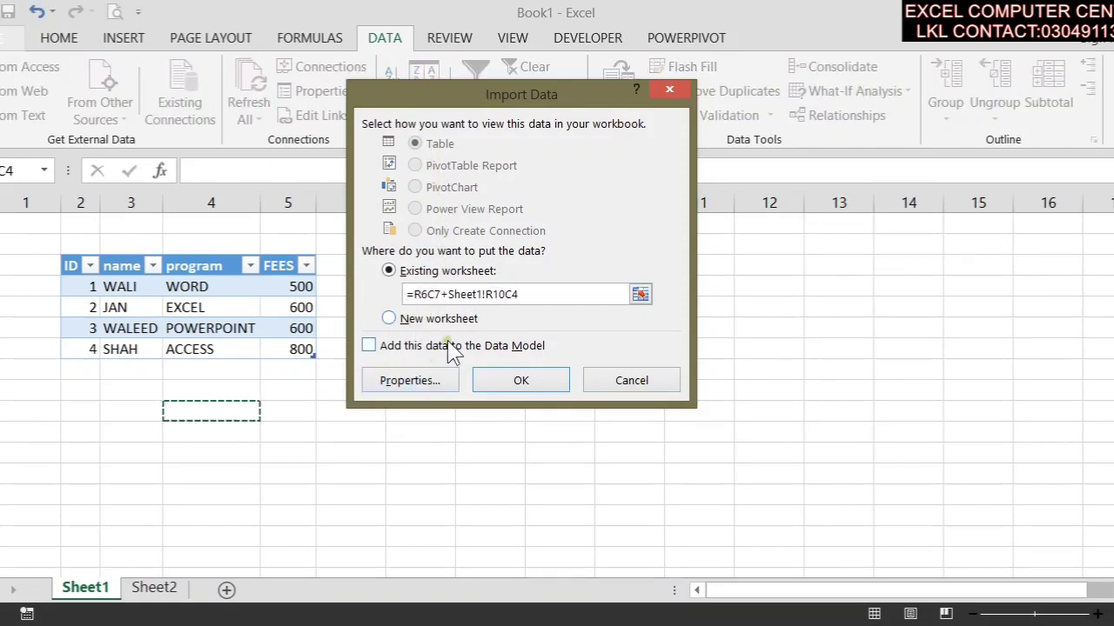
{"action": "left_click", "coordinate": [509, 379]}
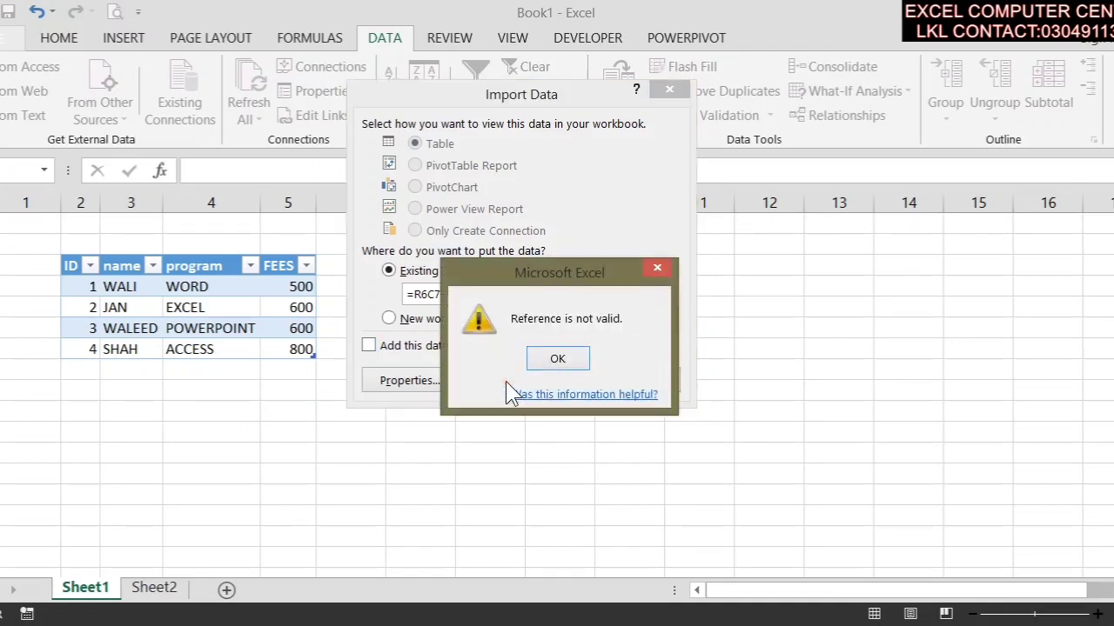
{"action": "left_click", "coordinate": [557, 359]}
Step: Replace the destination reference with =Sheet1!R12C4 and place the imported text there
{"action": "left_click", "coordinate": [407, 296]}
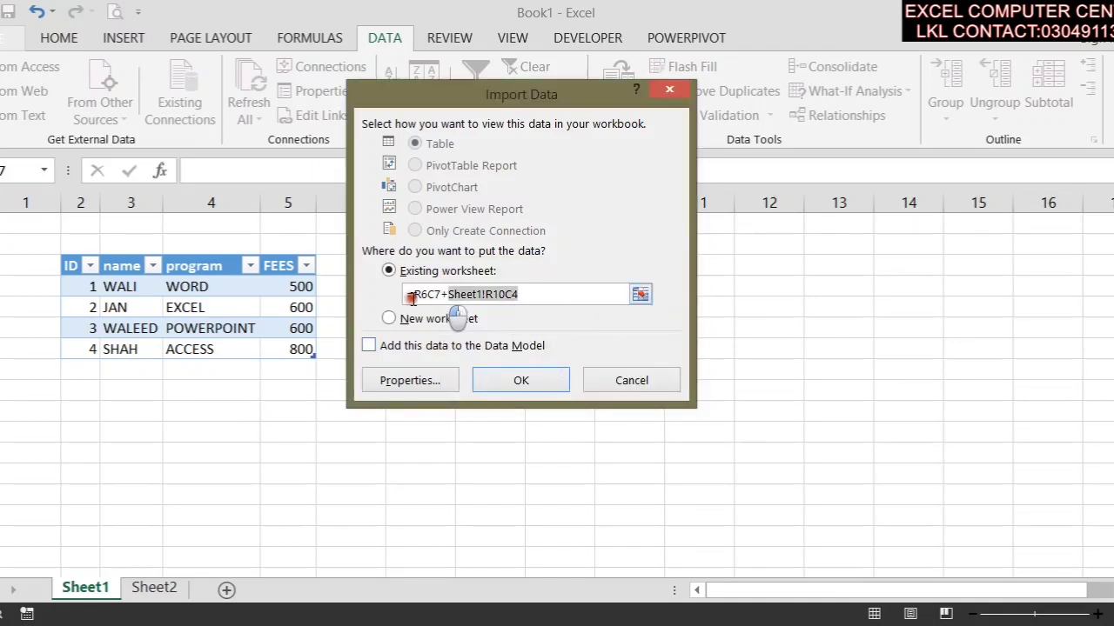
{"action": "key", "text": "Delete"}
{"action": "left_click", "coordinate": [252, 443]}
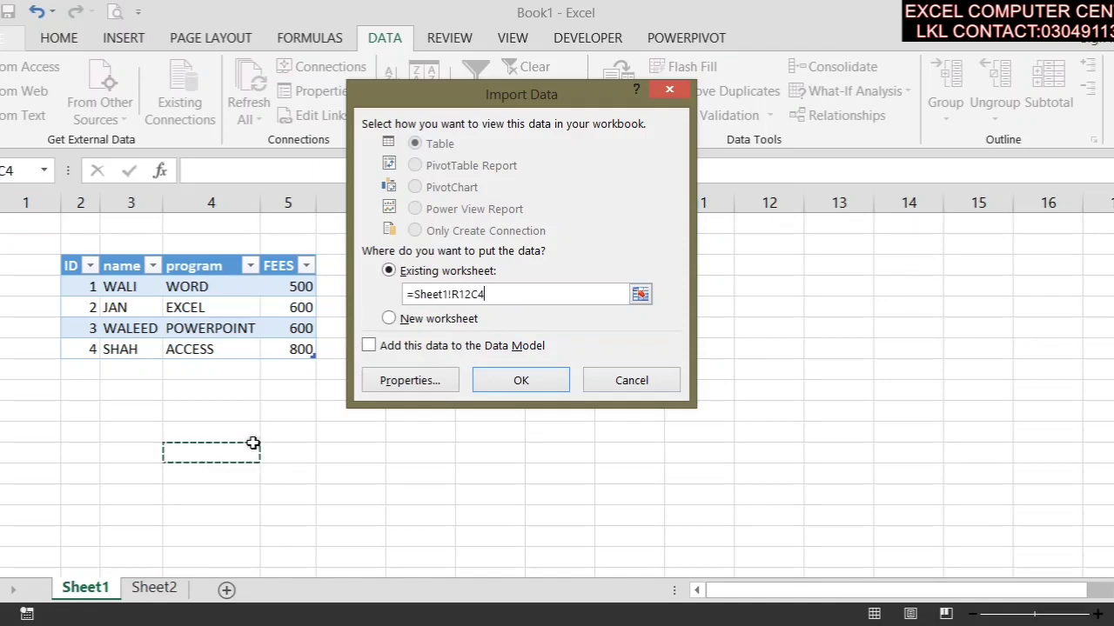
{"action": "left_click", "coordinate": [488, 369]}
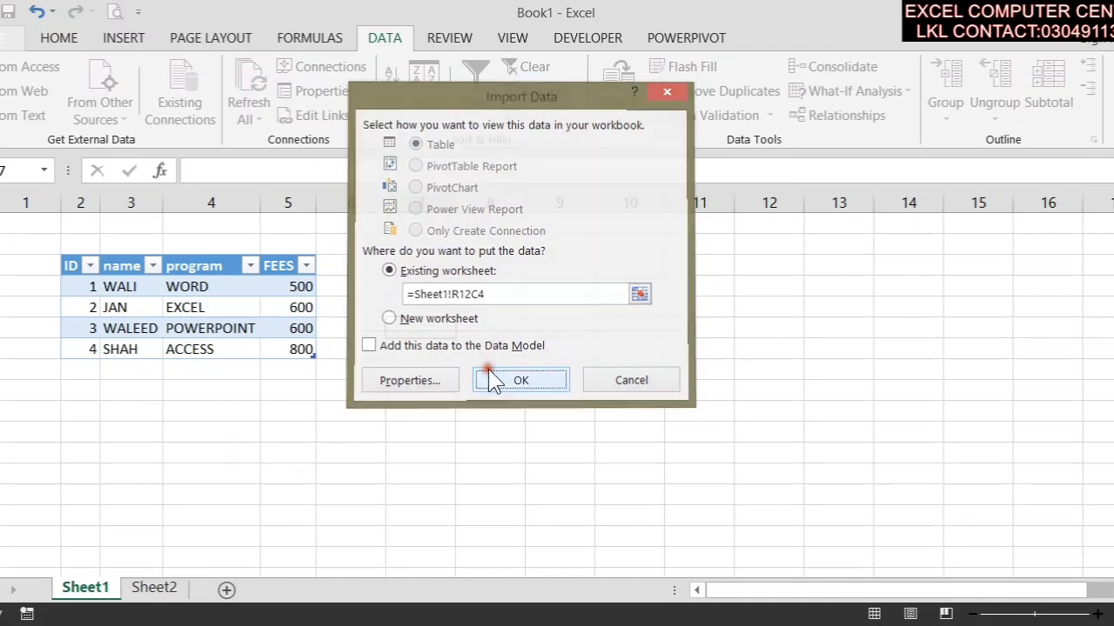
Step: Examine how the imported text is split across the columns of row 12
{"action": "scroll", "coordinate": [549, 480], "scroll_direction": "down", "scroll_amount": 2}
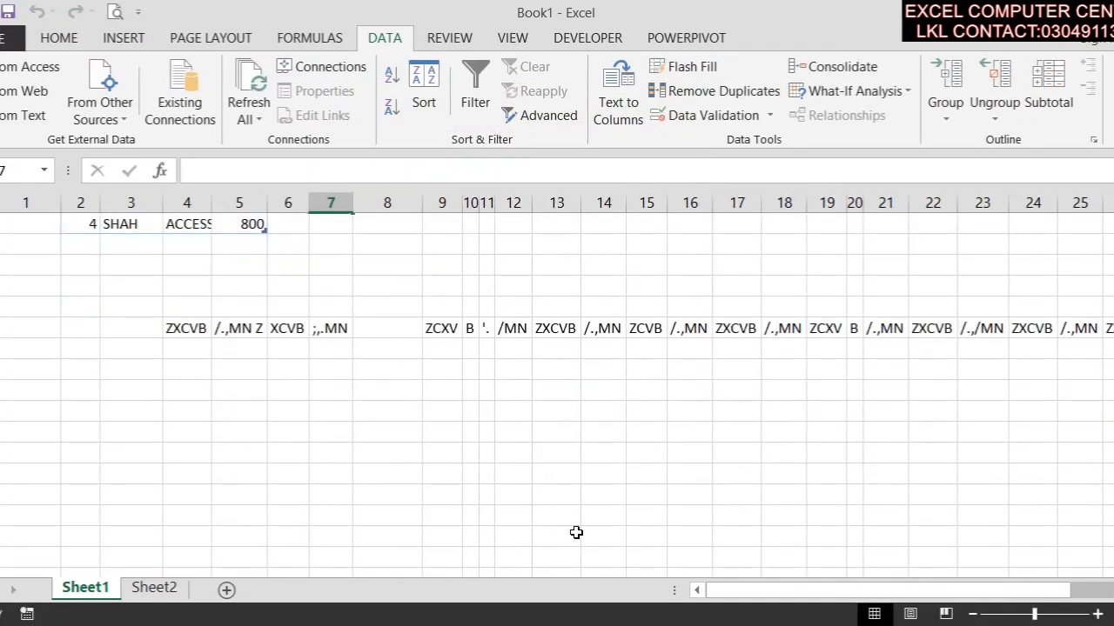
{"action": "left_click", "coordinate": [434, 405]}
{"action": "left_click", "coordinate": [651, 477]}
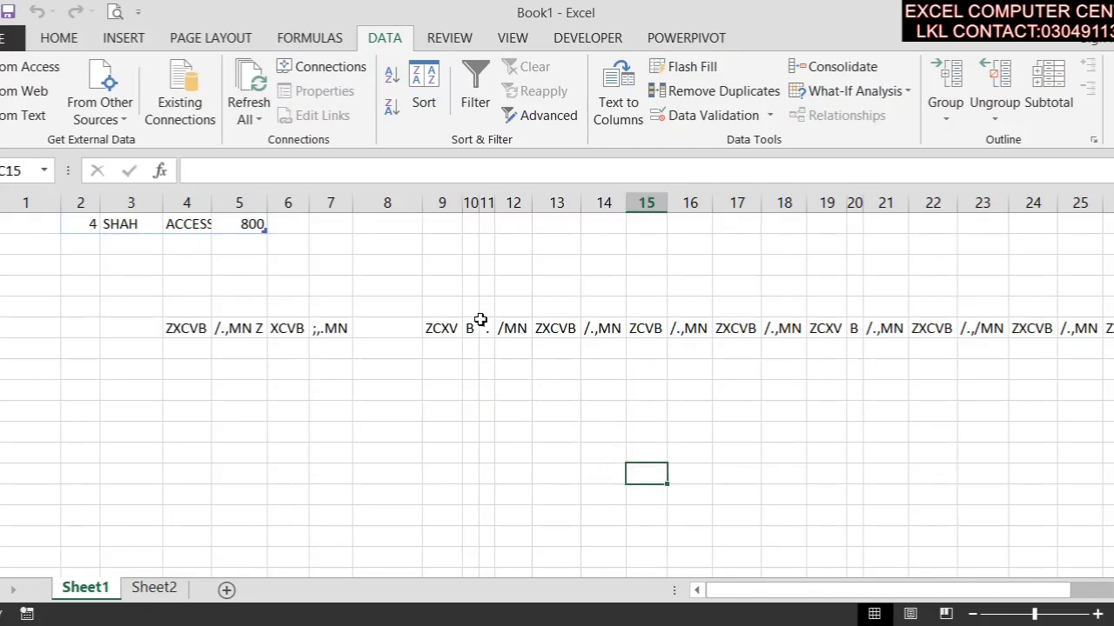
{"action": "left_click", "coordinate": [481, 329]}
{"action": "left_click", "coordinate": [470, 329]}
{"action": "left_click", "coordinate": [543, 328]}
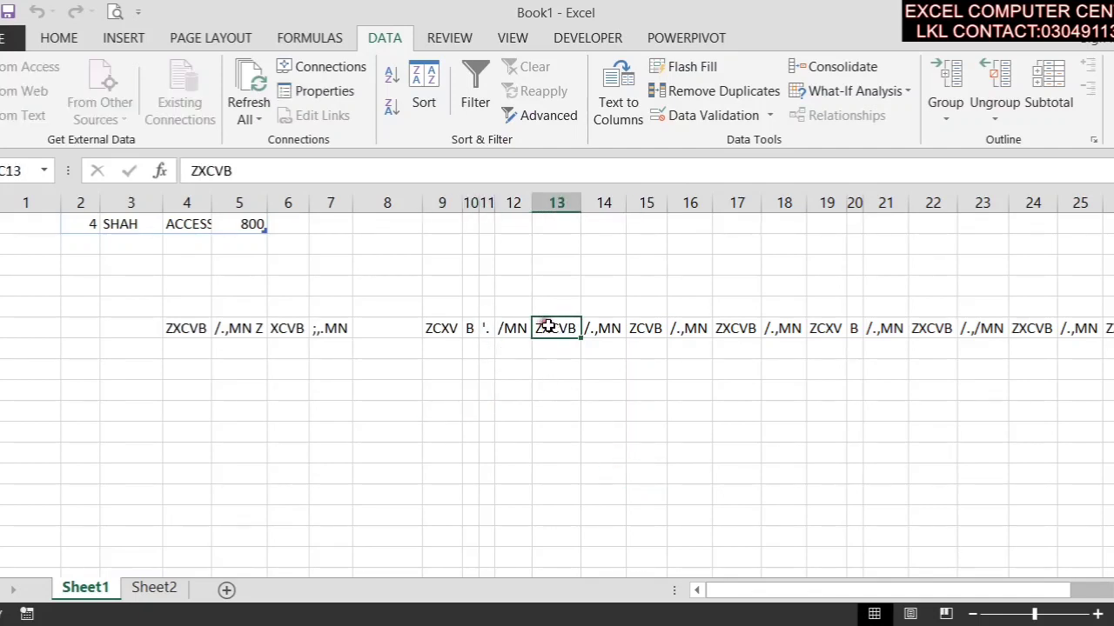
{"action": "left_click", "coordinate": [855, 329]}
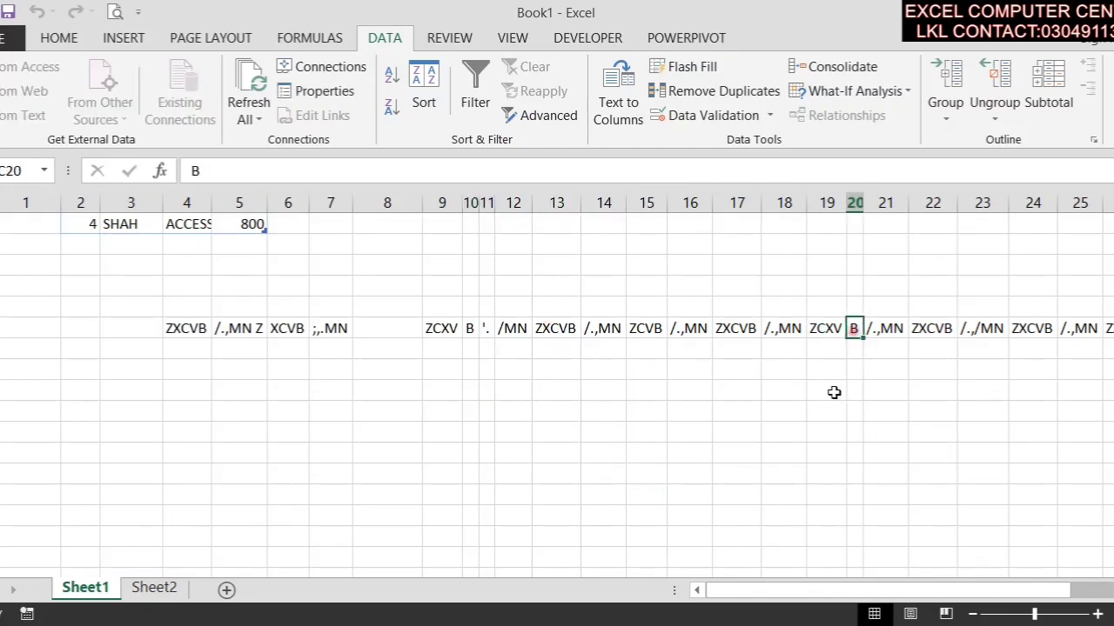
Step: Select the cell at row 21, column 10 and start an external data import from Microsoft Query
{"action": "left_click", "coordinate": [470, 515]}
{"action": "left_click", "coordinate": [126, 109]}
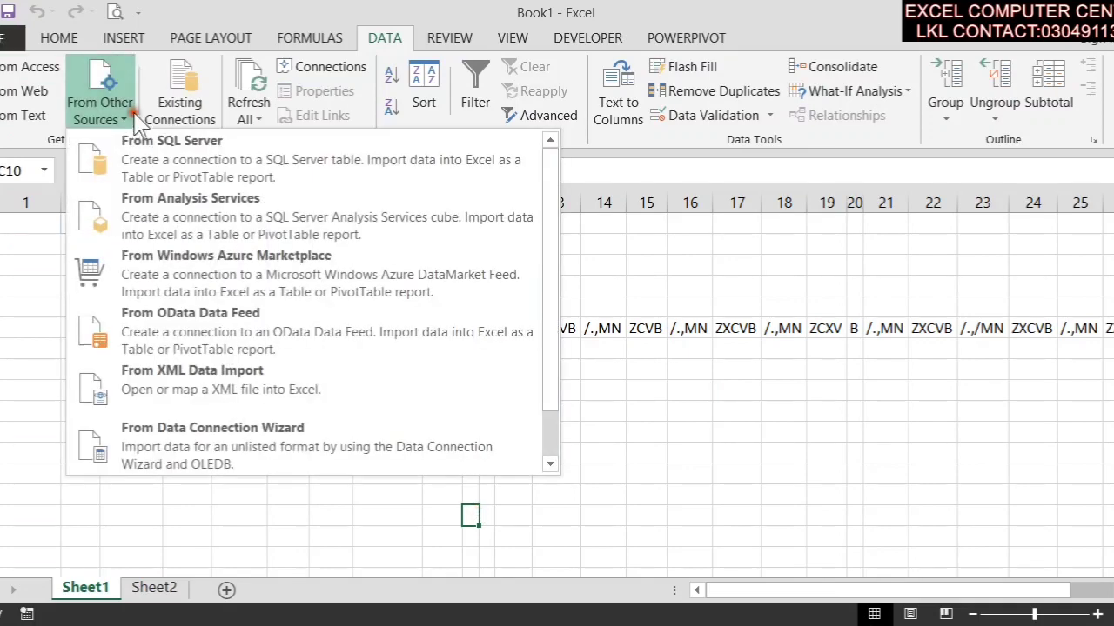
{"action": "scroll", "coordinate": [209, 205], "scroll_direction": "down", "scroll_amount": 1}
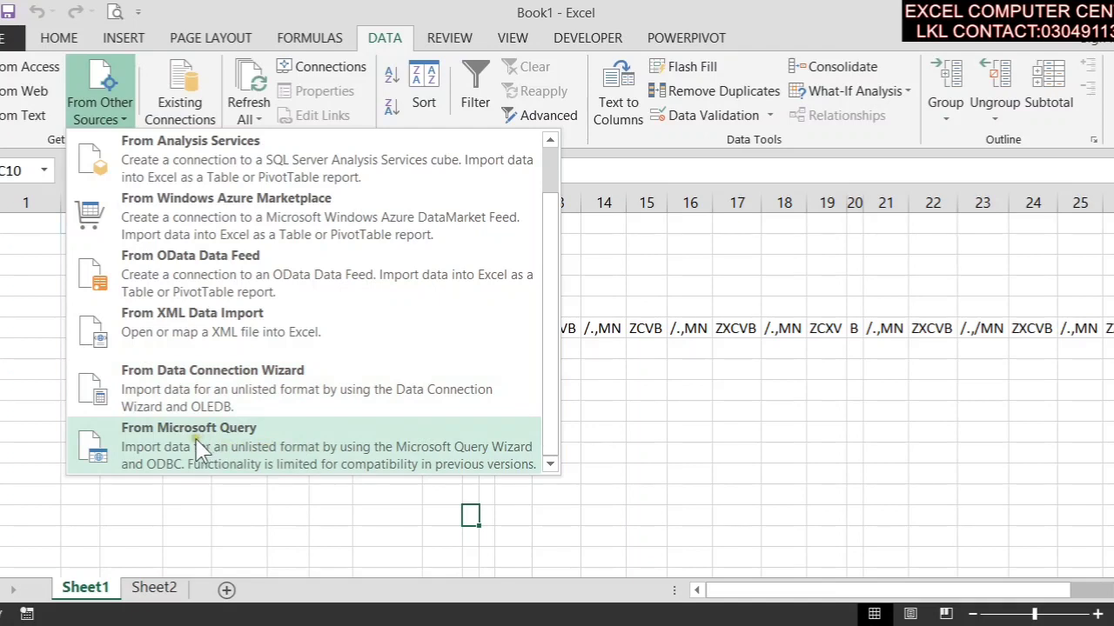
{"action": "scroll", "coordinate": [235, 378], "scroll_direction": "up", "scroll_amount": 1}
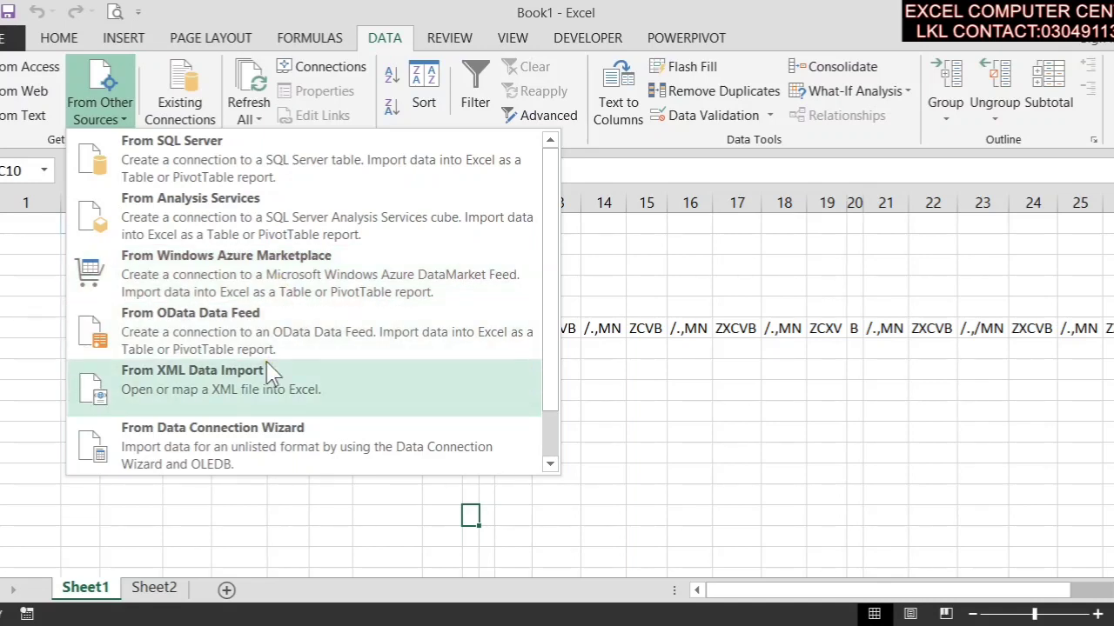
{"action": "scroll", "coordinate": [270, 372], "scroll_direction": "down", "scroll_amount": 1}
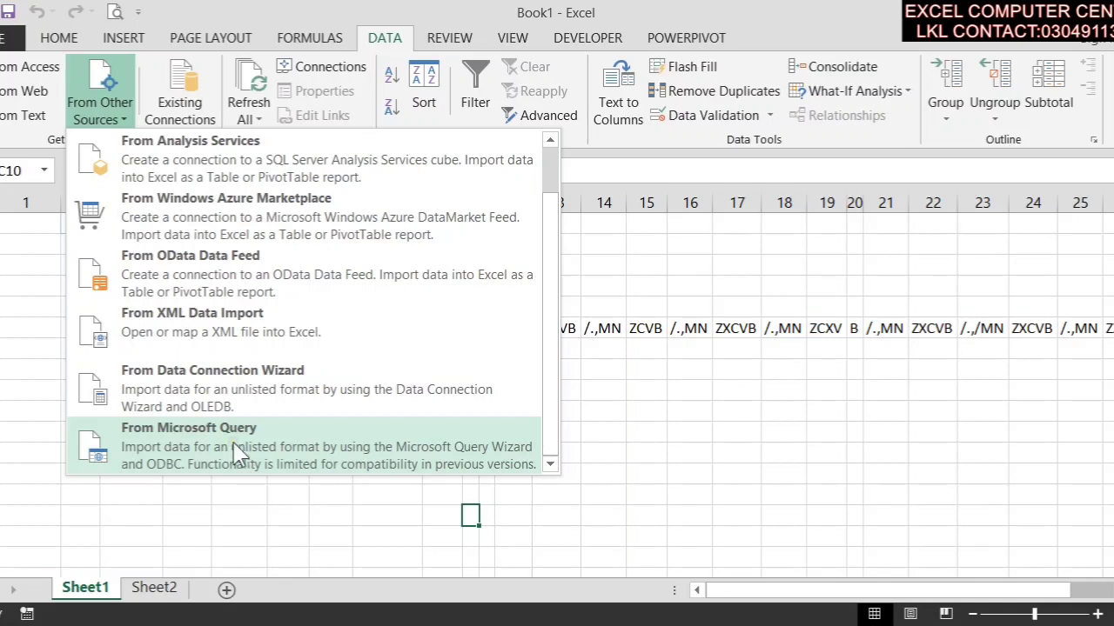
{"action": "left_click", "coordinate": [261, 470]}
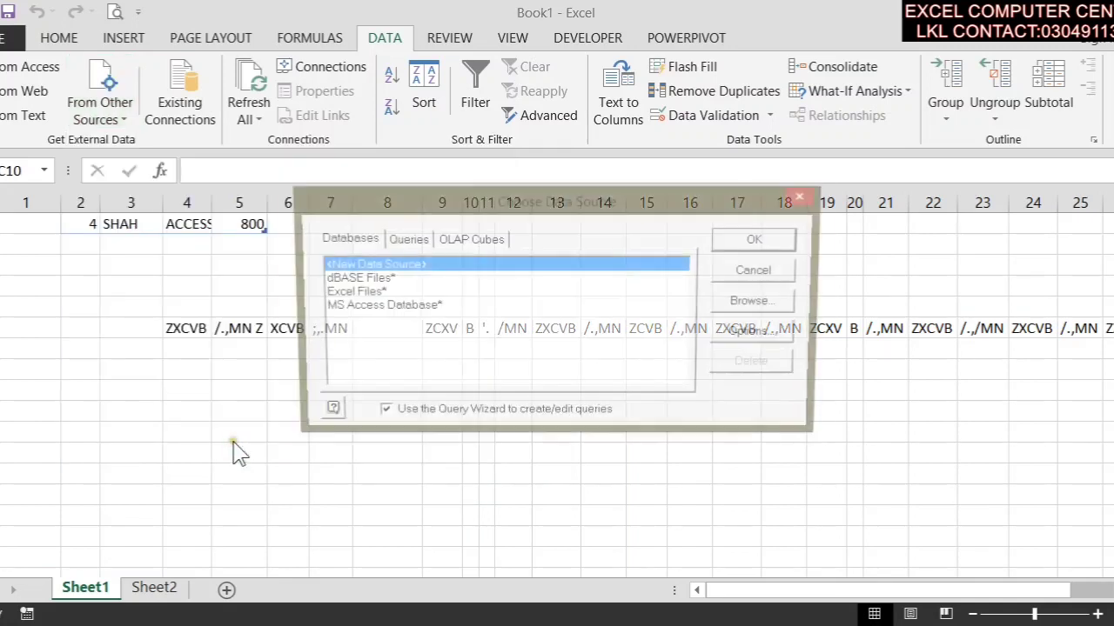
Step: Choose MS Access Database as the data source and connect to Database19.accdb in the Documents folder
{"action": "left_click", "coordinate": [381, 280]}
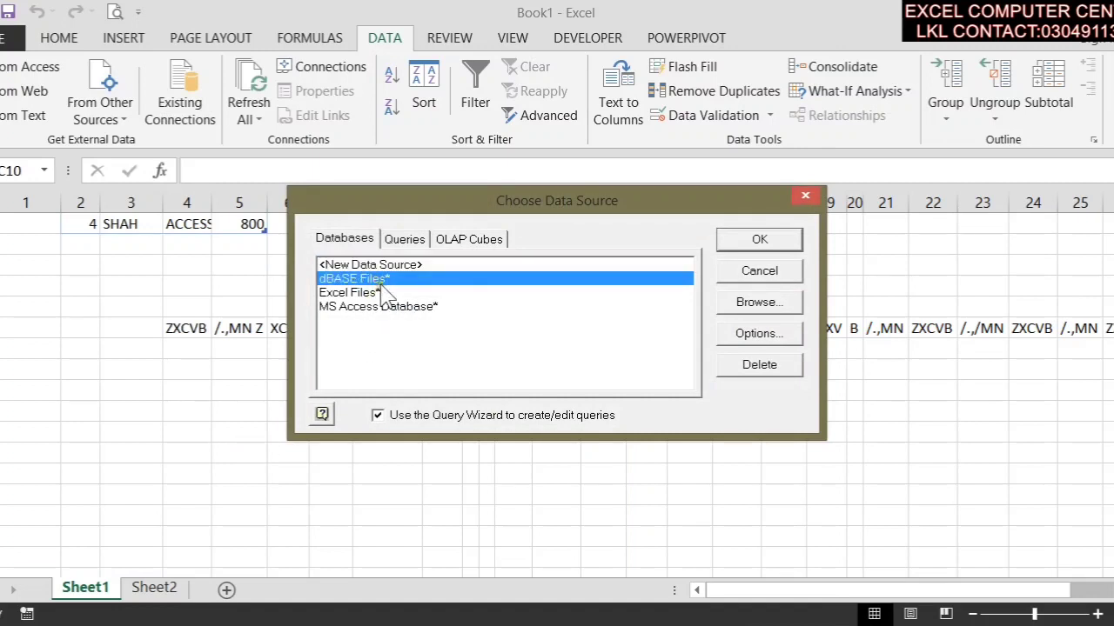
{"action": "left_click", "coordinate": [376, 292]}
{"action": "left_click", "coordinate": [383, 306]}
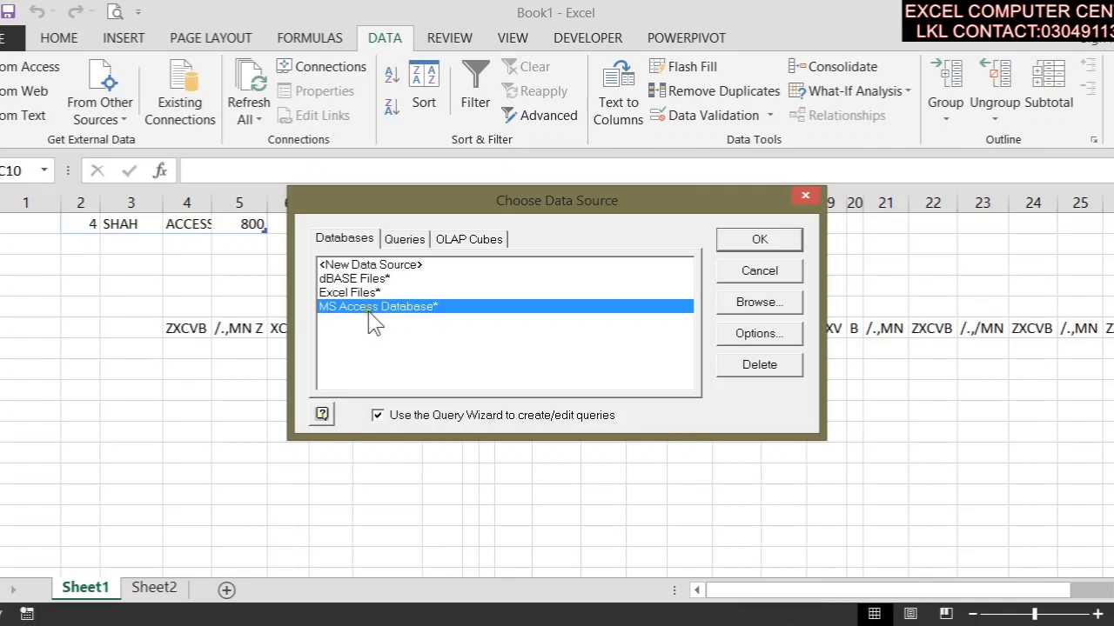
{"action": "left_click", "coordinate": [788, 247]}
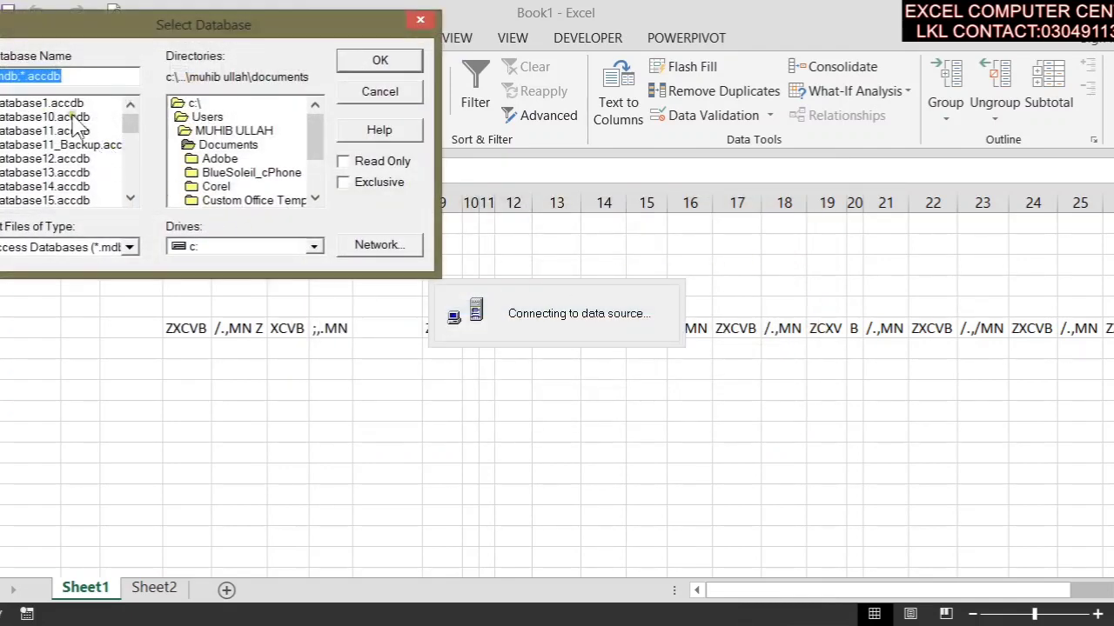
{"action": "left_click_drag", "start_coordinate": [131, 124], "coordinate": [131, 146]}
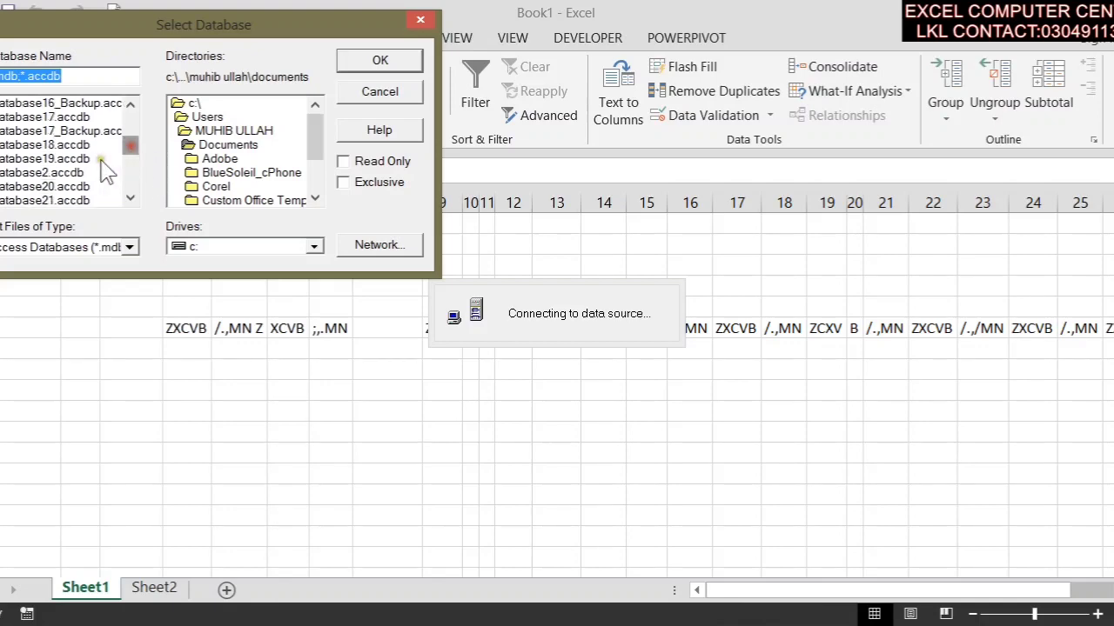
{"action": "left_click", "coordinate": [100, 159]}
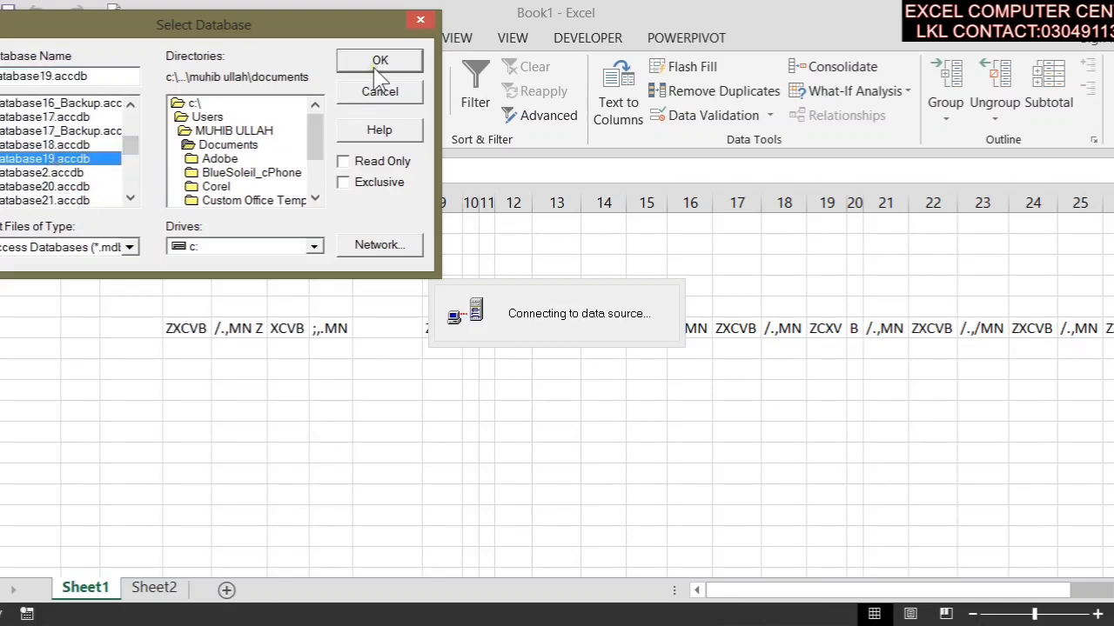
{"action": "left_click", "coordinate": [380, 63]}
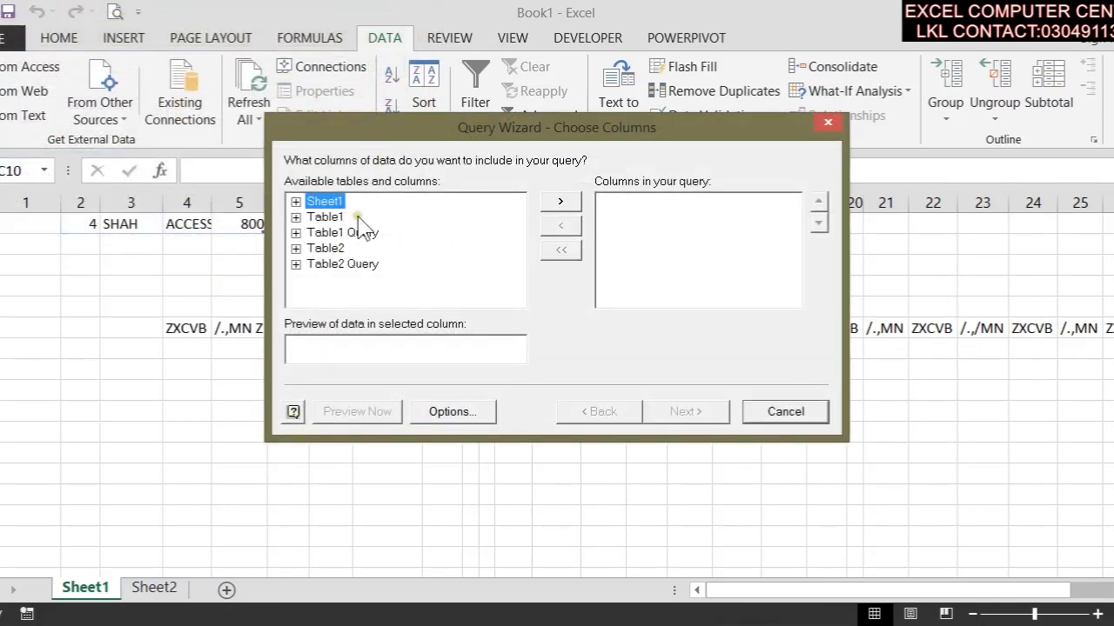
Step: Add all columns of Table1 Query (ID, name, program and FEES) to the query and go through them
{"action": "left_click", "coordinate": [359, 234]}
{"action": "left_click", "coordinate": [352, 266]}
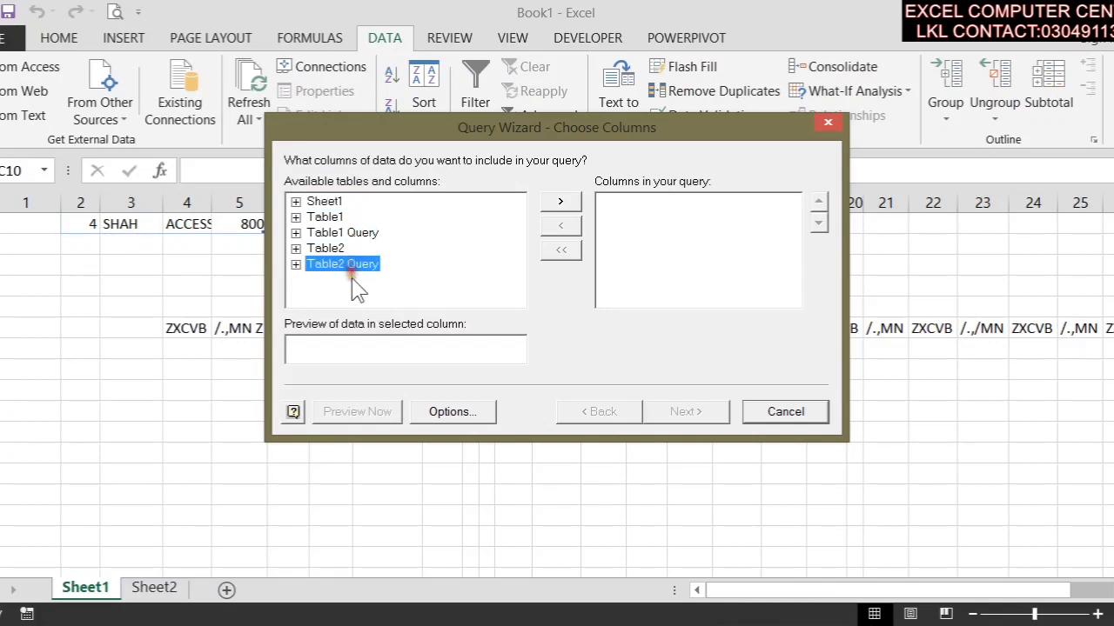
{"action": "left_click", "coordinate": [357, 235]}
{"action": "left_click", "coordinate": [561, 201]}
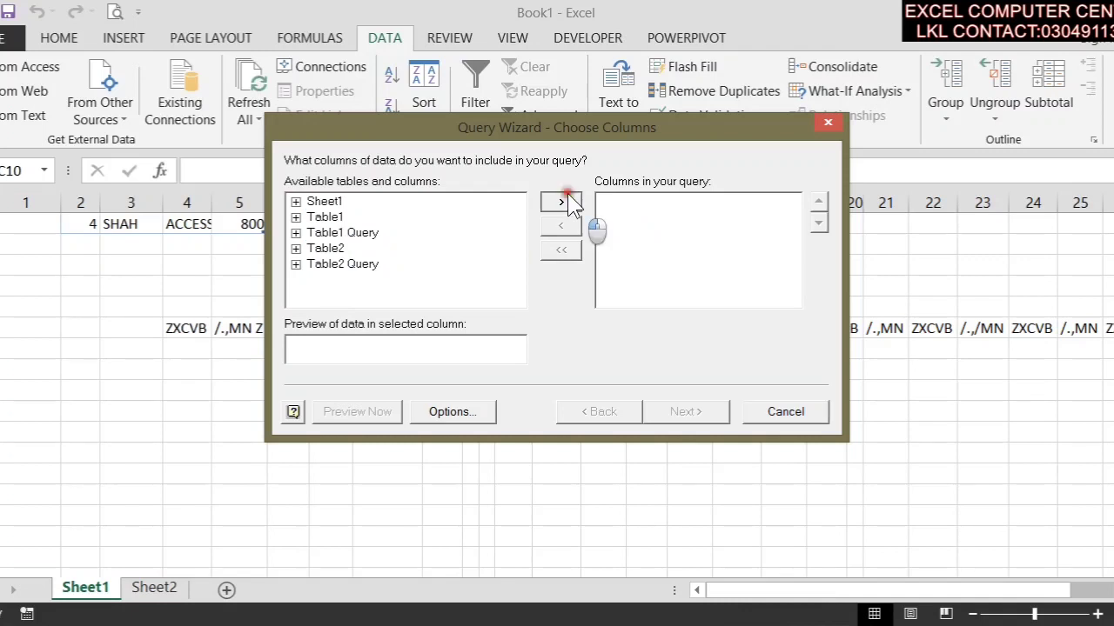
{"action": "left_click", "coordinate": [606, 202]}
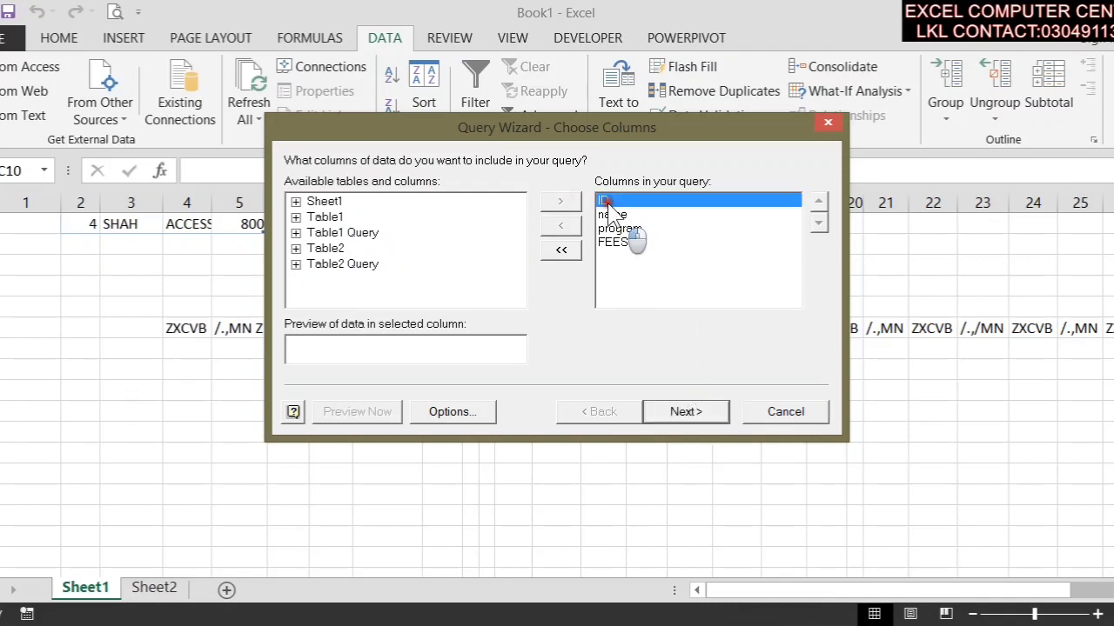
{"action": "left_click", "coordinate": [612, 215]}
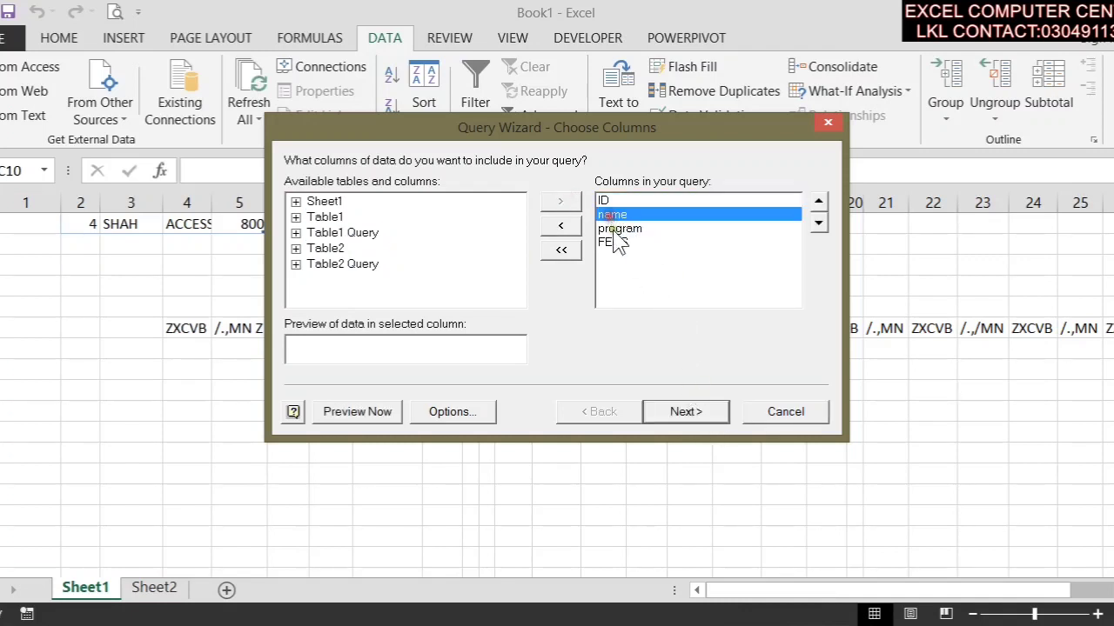
{"action": "left_click", "coordinate": [613, 229]}
{"action": "left_click", "coordinate": [613, 243]}
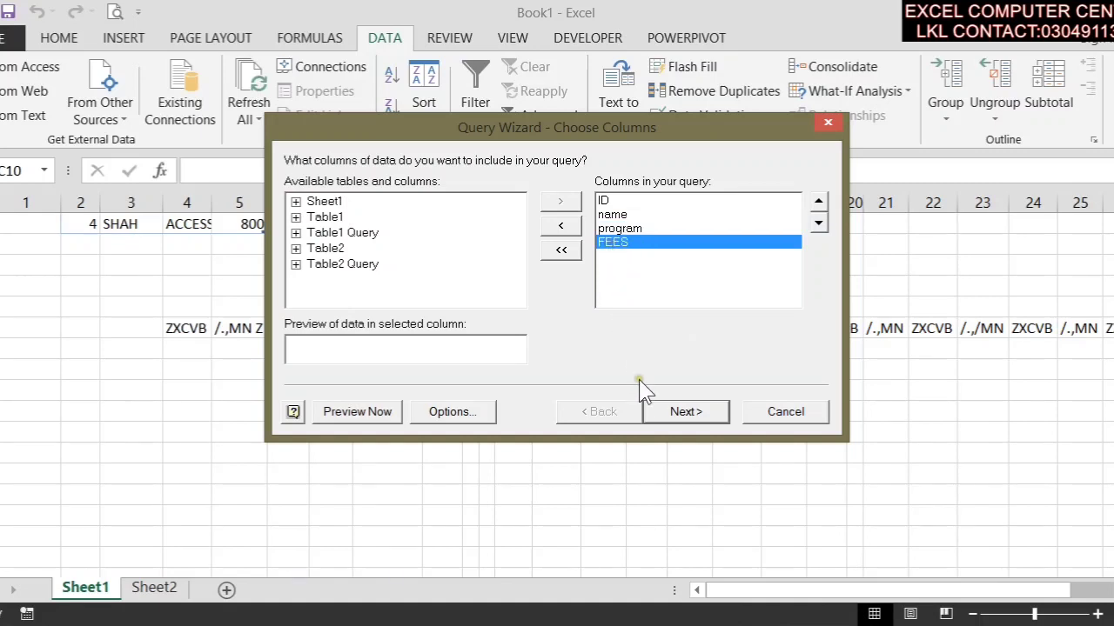
Step: Leave the query without filter or sort order and finish the Query Wizard, returning the data to Excel
{"action": "left_click", "coordinate": [696, 414]}
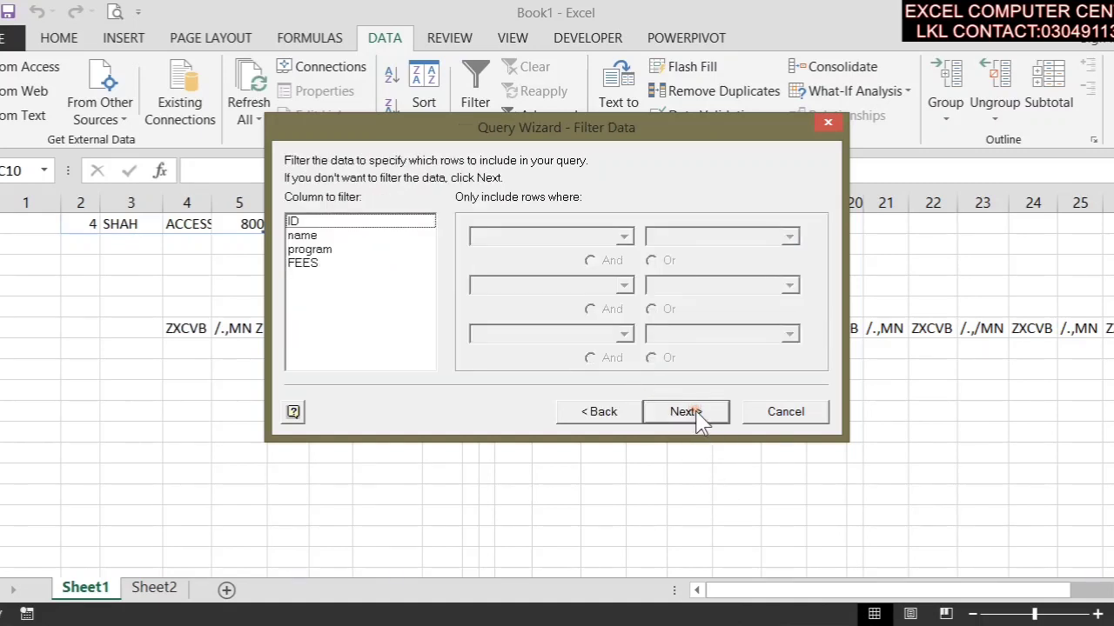
{"action": "left_click", "coordinate": [688, 413]}
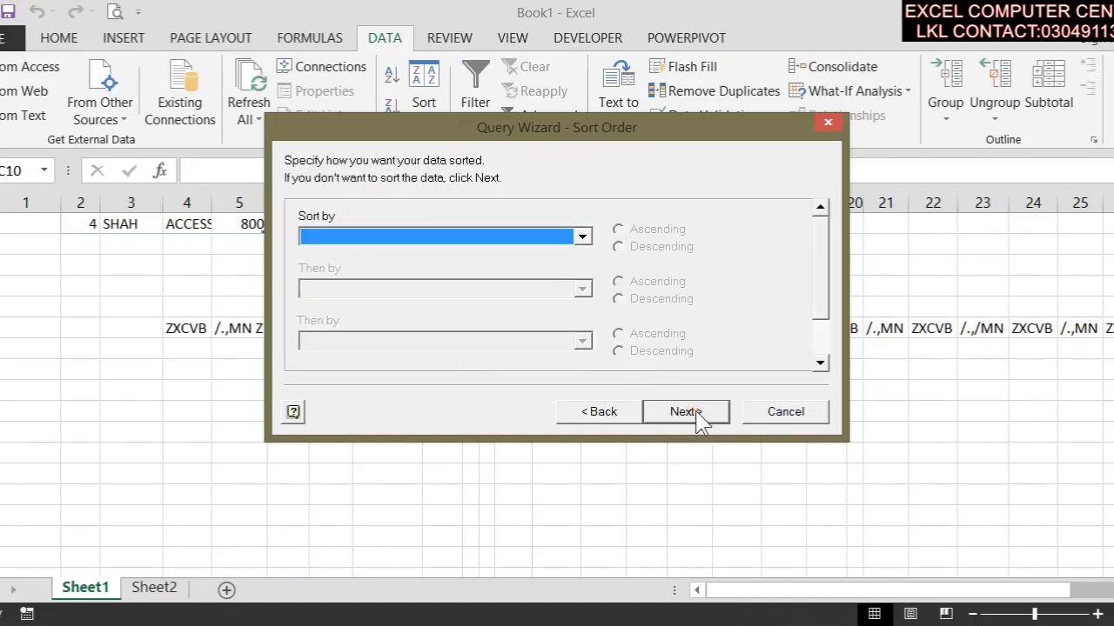
{"action": "left_click", "coordinate": [697, 412]}
{"action": "left_click", "coordinate": [711, 411]}
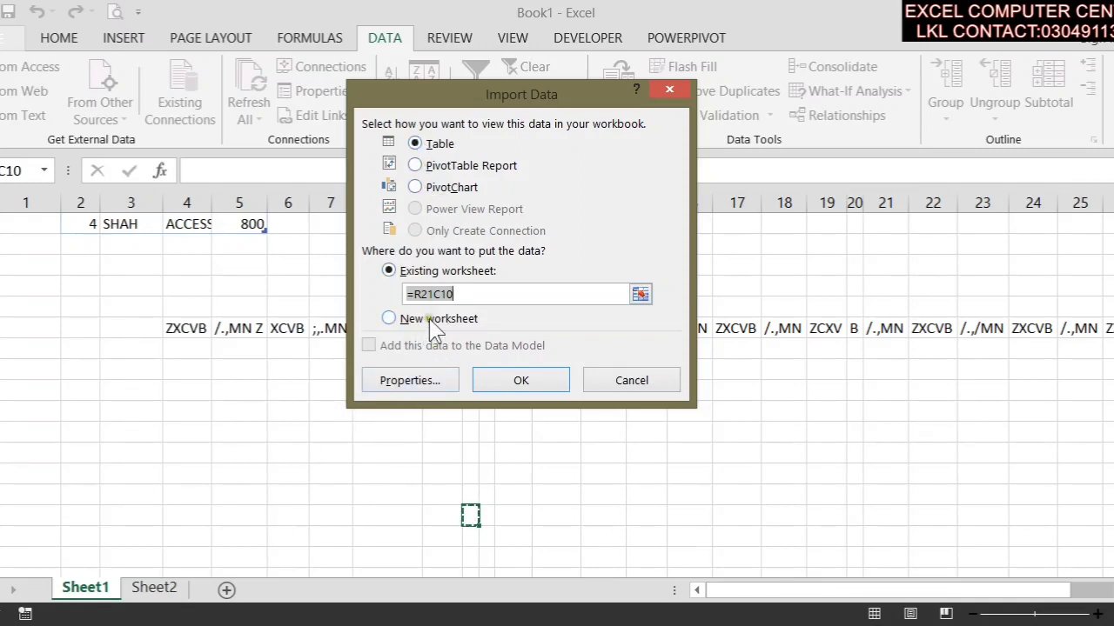
Step: Place the query data as a table in the existing worksheet at =Sheet1!R19C4 and check the result
{"action": "left_click_drag", "start_coordinate": [465, 294], "coordinate": [319, 294]}
{"action": "key", "text": "BackSpace"}
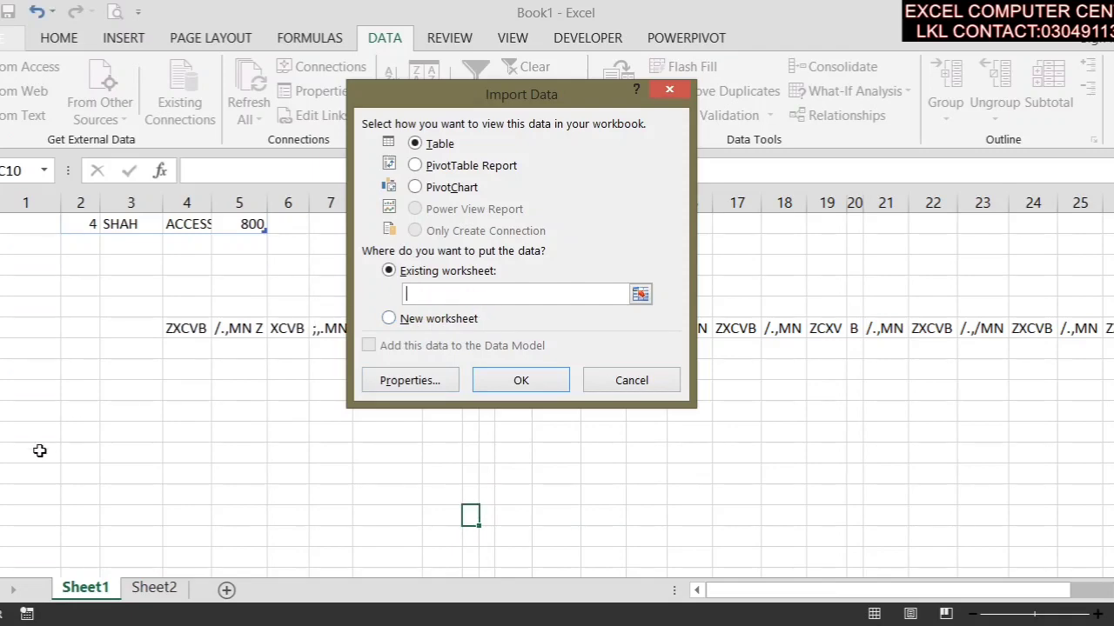
{"action": "left_click", "coordinate": [183, 473]}
{"action": "left_click", "coordinate": [526, 383]}
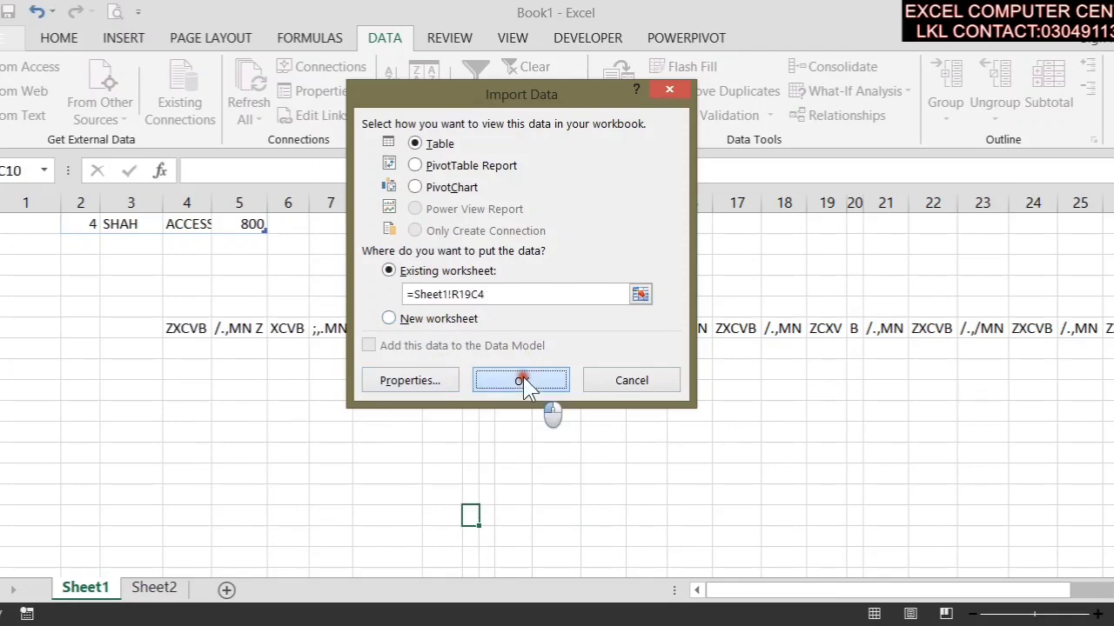
{"action": "scroll", "coordinate": [429, 520], "scroll_direction": "down", "scroll_amount": 3}
{"action": "left_click", "coordinate": [333, 349]}
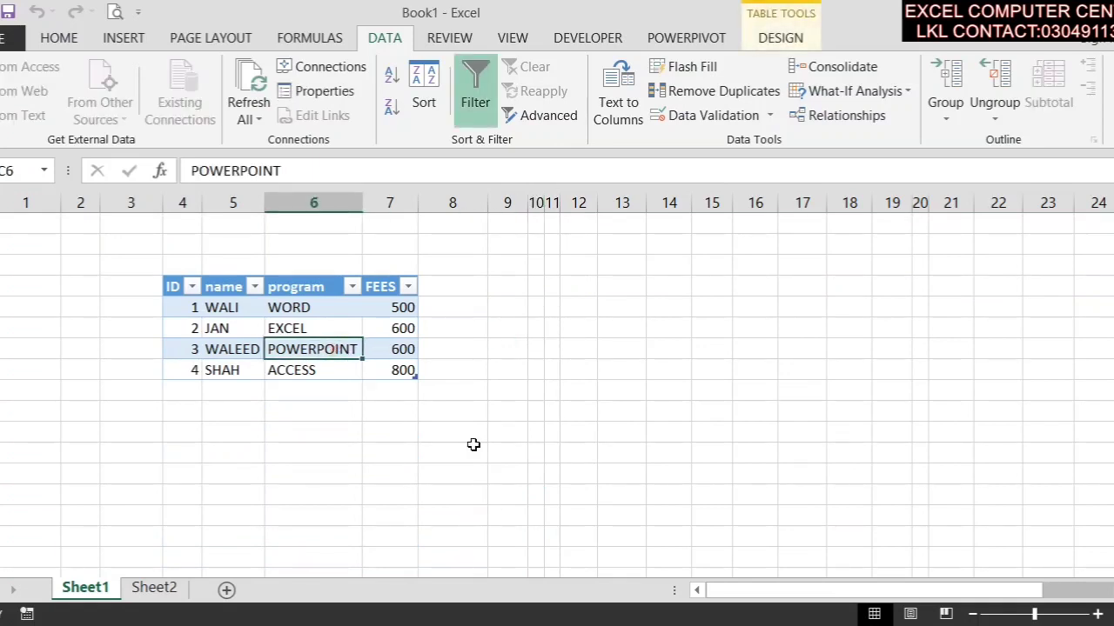
Step: Select an empty cell beside the new table and view the list of existing connections
{"action": "left_click", "coordinate": [519, 269]}
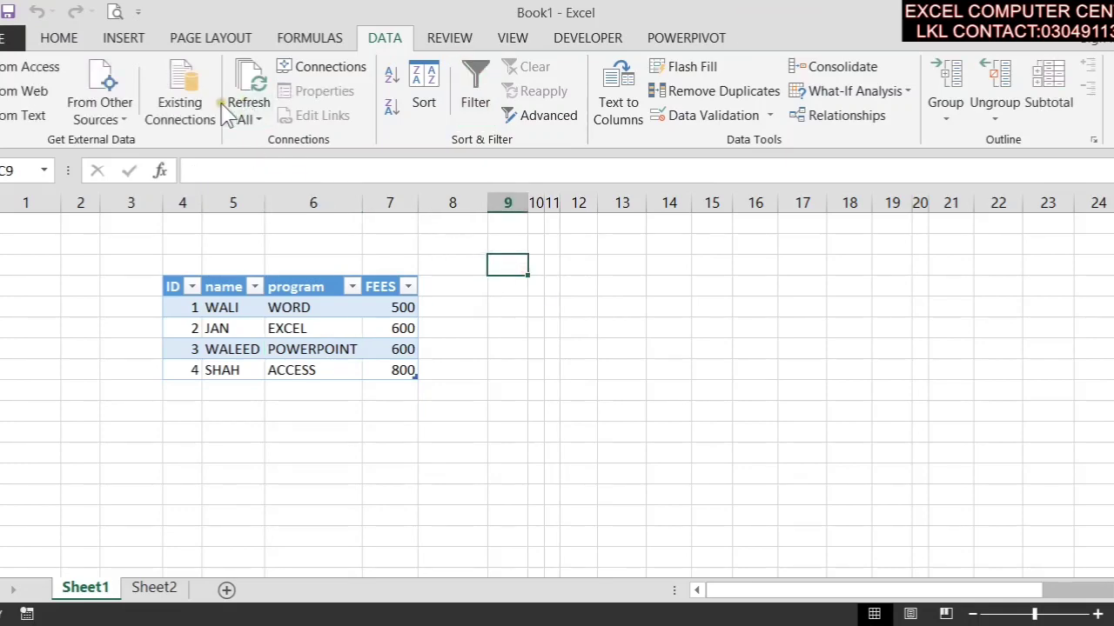
{"action": "left_click", "coordinate": [180, 106]}
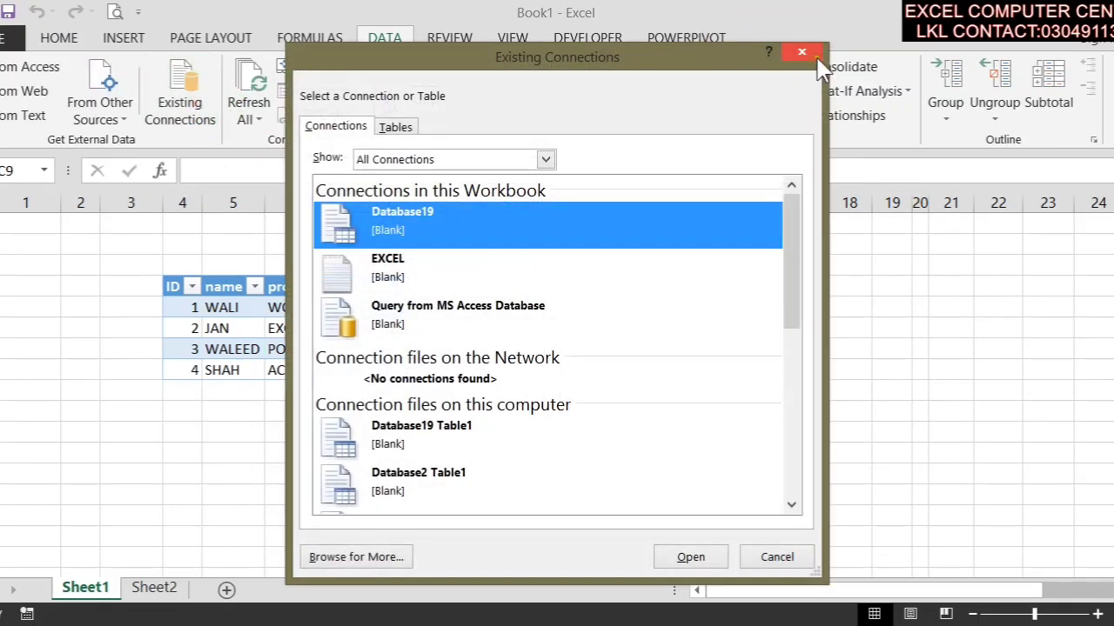
{"action": "left_click", "coordinate": [801, 52]}
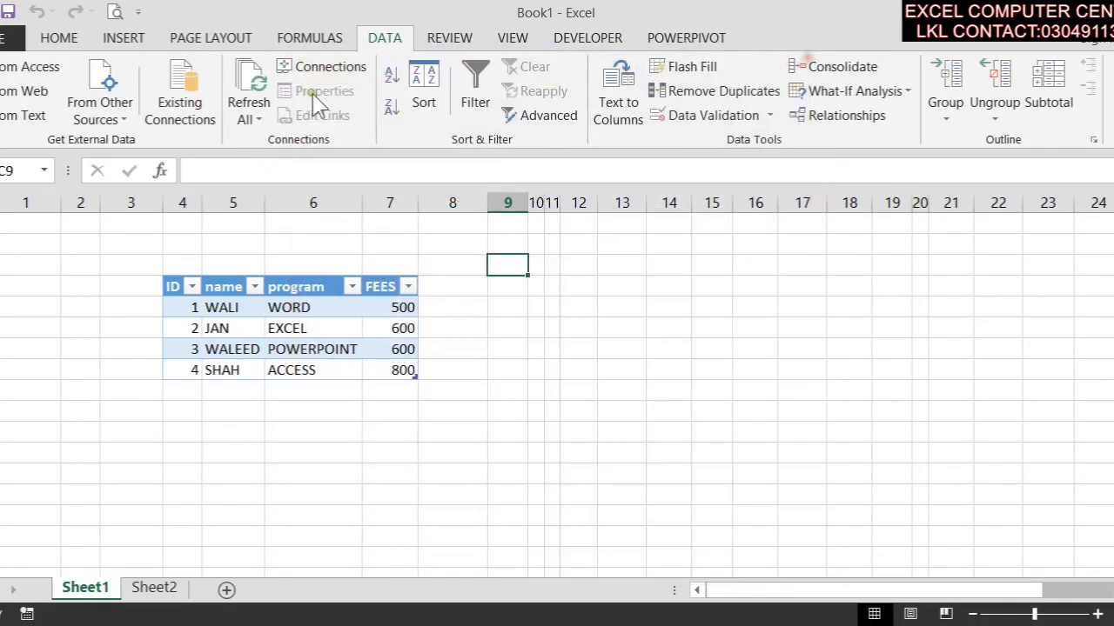
Step: Try to import Database5 Table1.odc from the My Data Sources folder as a table at =R18C9 in the existing worksheet
{"action": "left_click", "coordinate": [209, 128]}
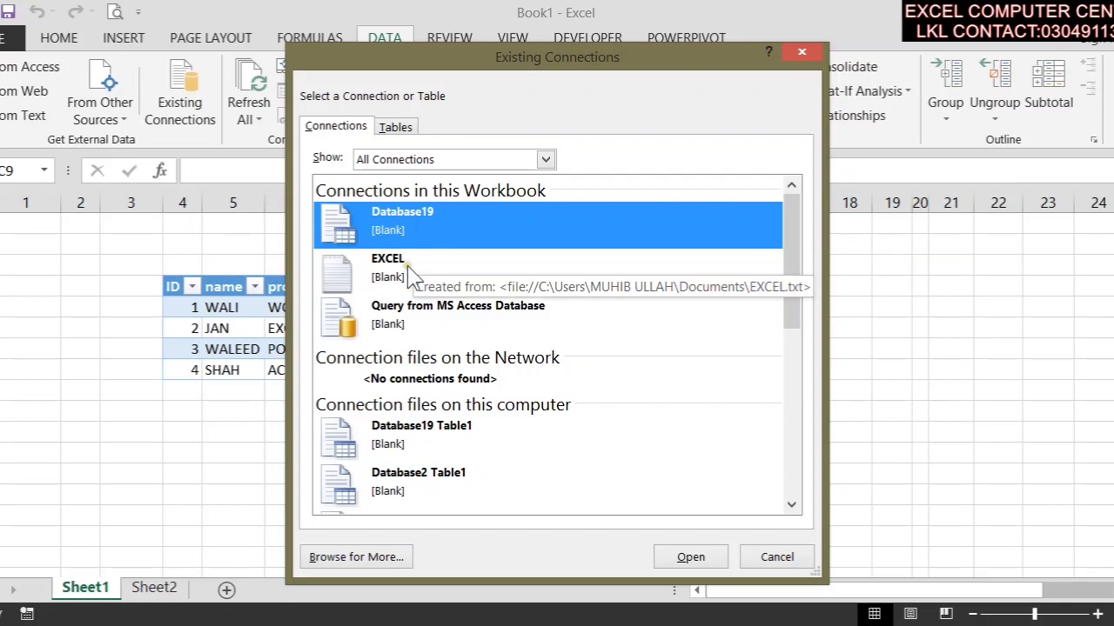
{"action": "left_click", "coordinate": [407, 265]}
{"action": "left_click", "coordinate": [430, 318]}
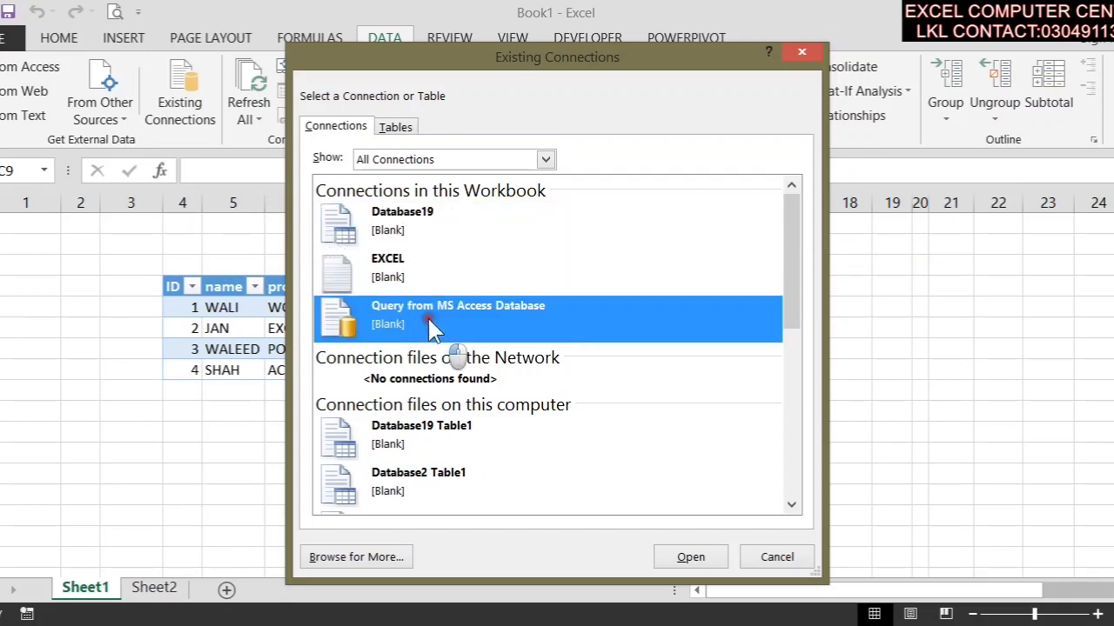
{"action": "scroll", "coordinate": [451, 328], "scroll_direction": "down", "scroll_amount": 2}
{"action": "scroll", "coordinate": [451, 327], "scroll_direction": "up", "scroll_amount": 2}
{"action": "left_click", "coordinate": [393, 558]}
{"action": "left_click", "coordinate": [628, 226]}
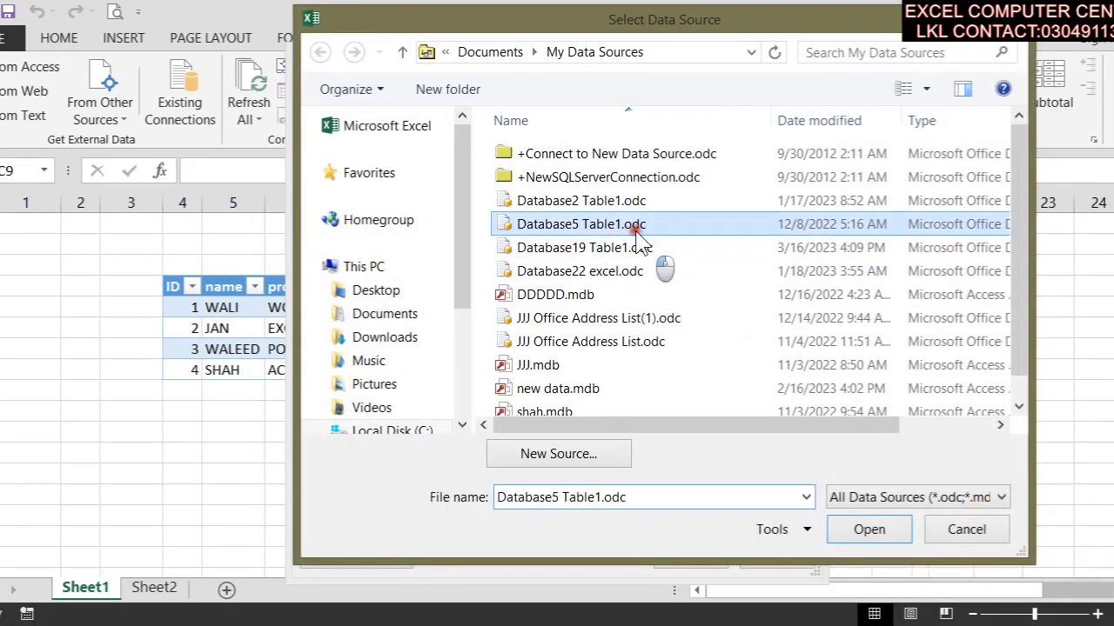
{"action": "left_click", "coordinate": [881, 532]}
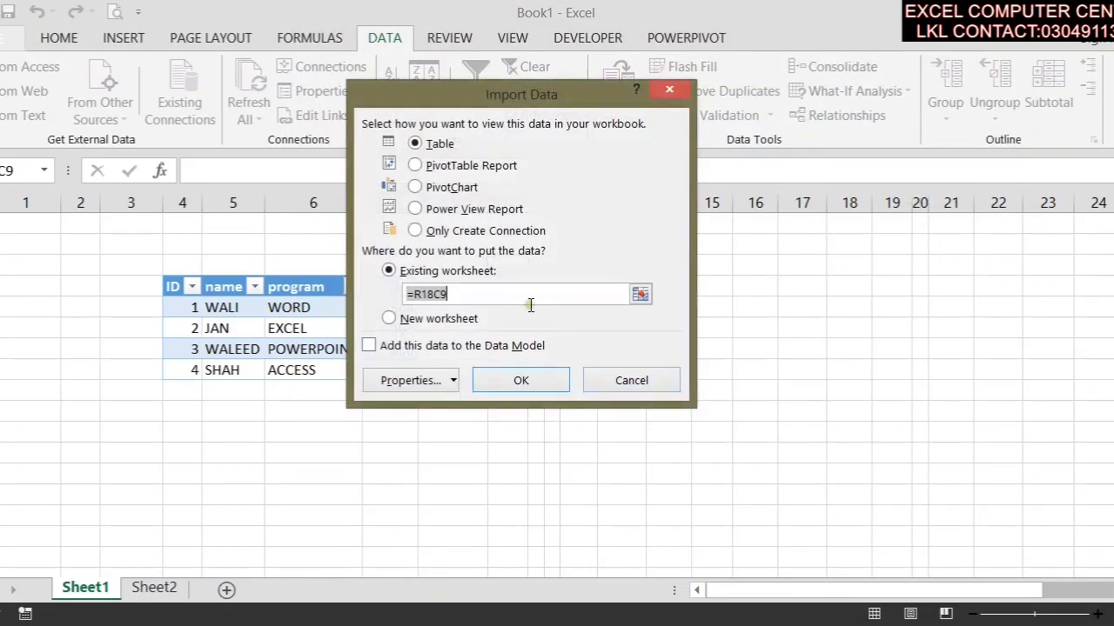
{"action": "left_click", "coordinate": [520, 375]}
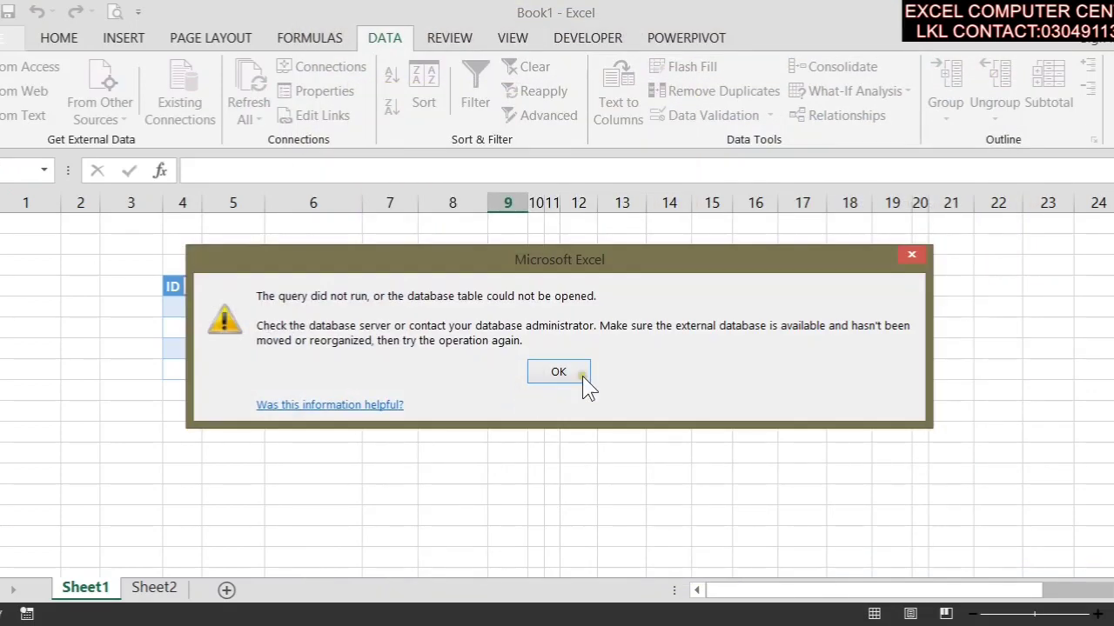
{"action": "left_click", "coordinate": [557, 373]}
{"action": "left_click", "coordinate": [509, 415]}
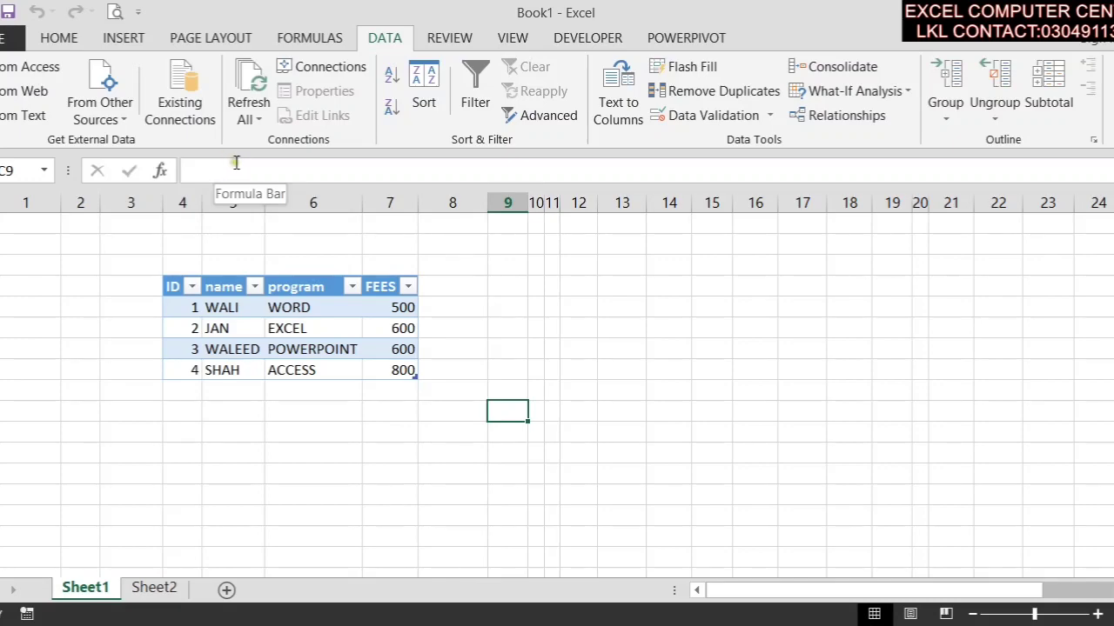
Step: Refresh all external data connections, cancelling the text file import and the remaining refresh
{"action": "left_click", "coordinate": [252, 109]}
{"action": "left_click", "coordinate": [258, 91]}
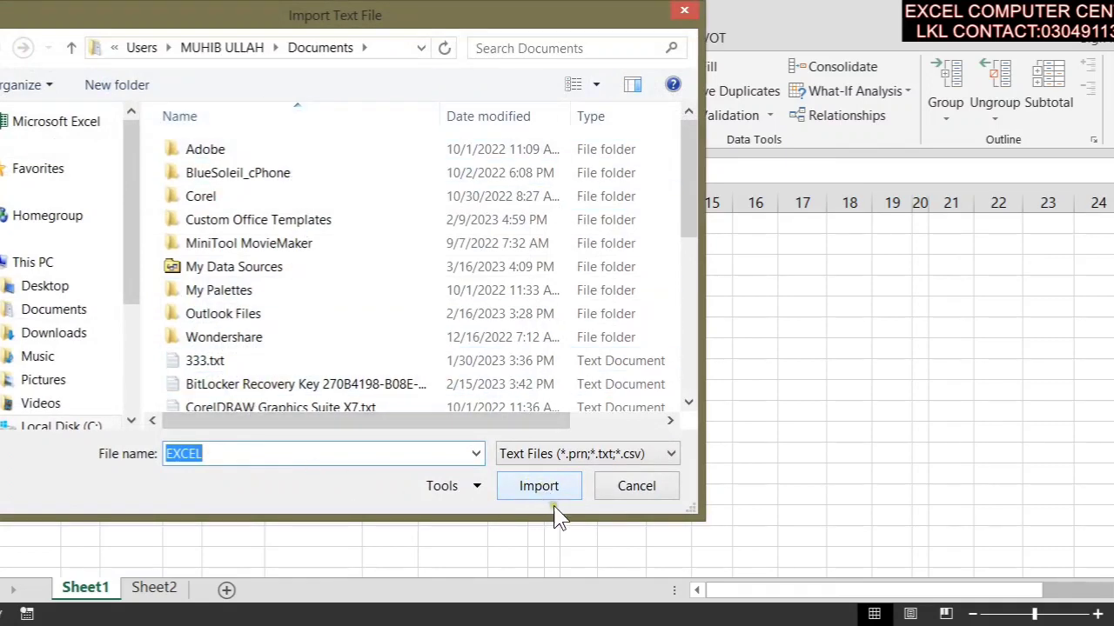
{"action": "left_click", "coordinate": [646, 488]}
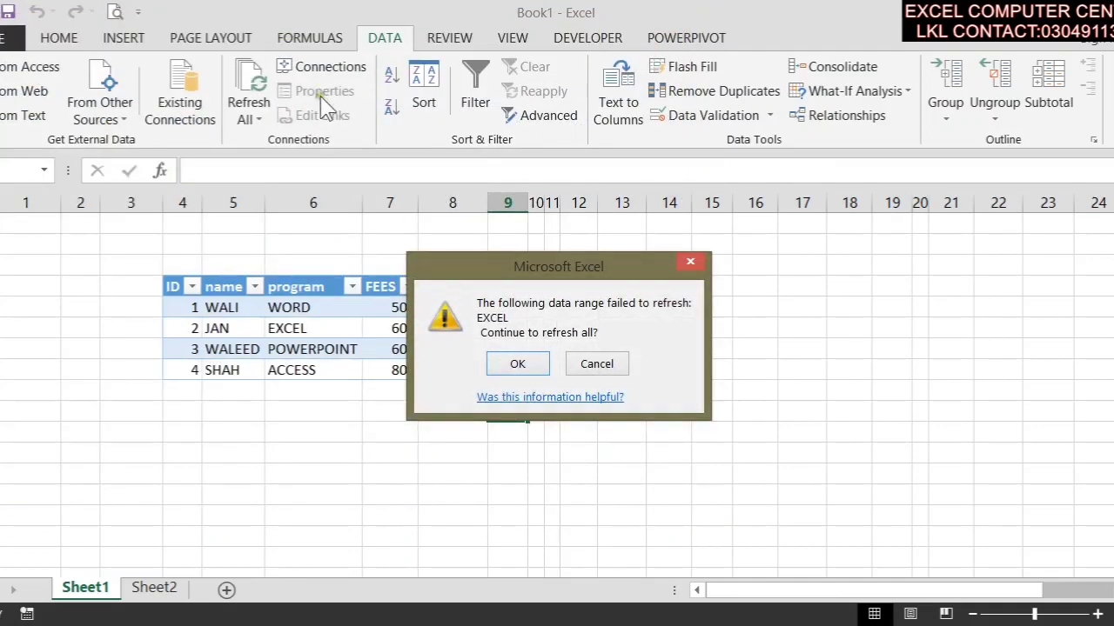
{"action": "left_click", "coordinate": [598, 366]}
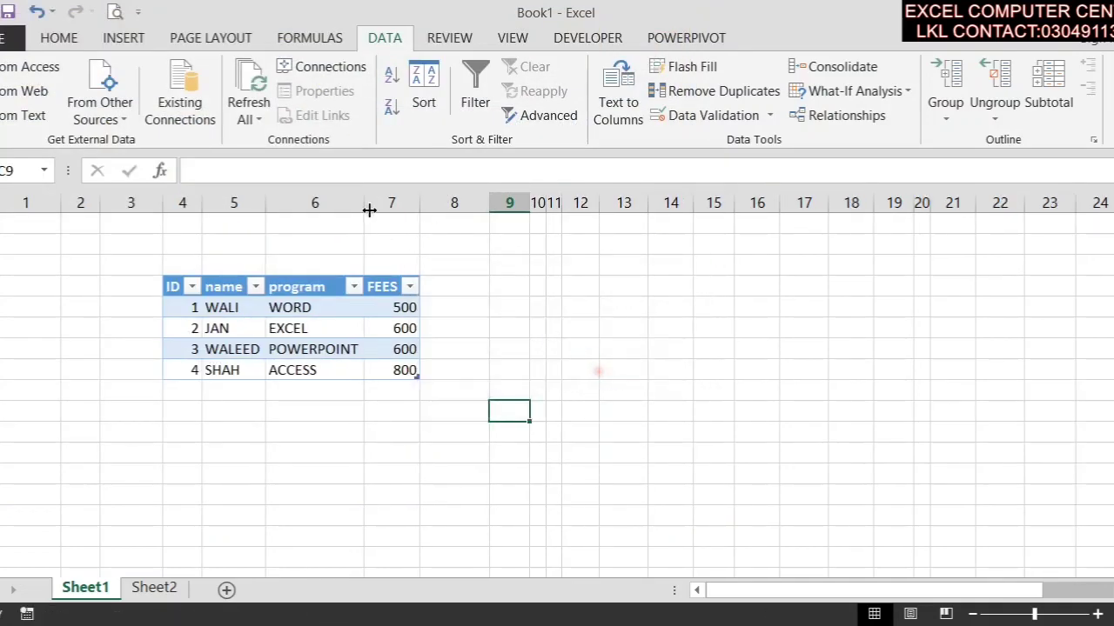
Step: Review the workbook's connections, add the existing Database22 excel connection to them and return to an empty cell in the sheet
{"action": "left_click", "coordinate": [313, 67]}
{"action": "left_click", "coordinate": [300, 135]}
{"action": "left_click", "coordinate": [337, 153]}
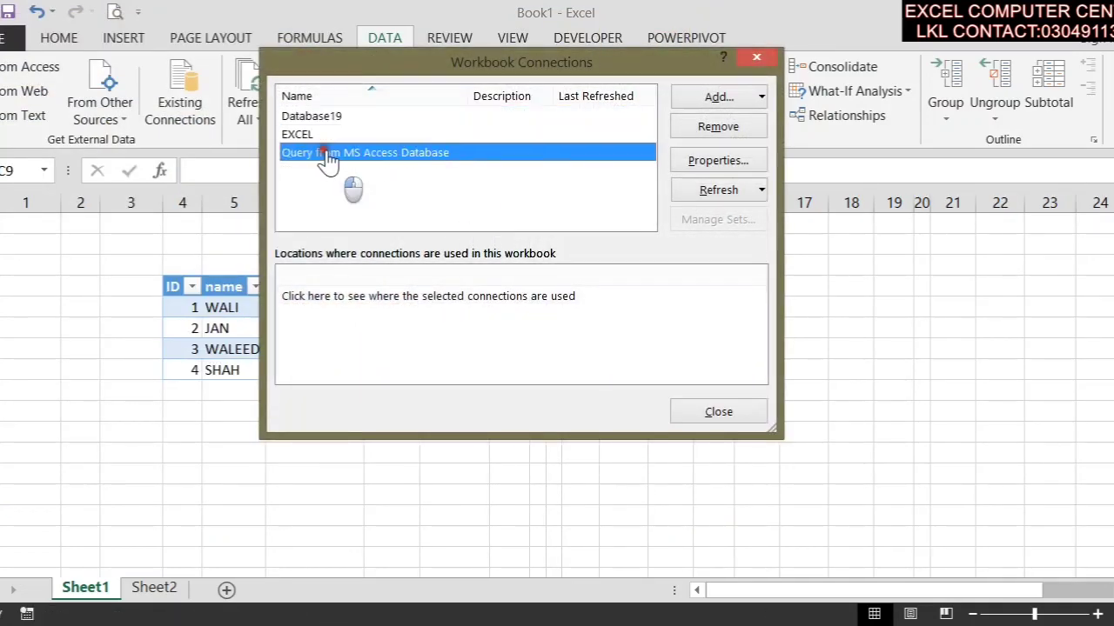
{"action": "left_click", "coordinate": [300, 136]}
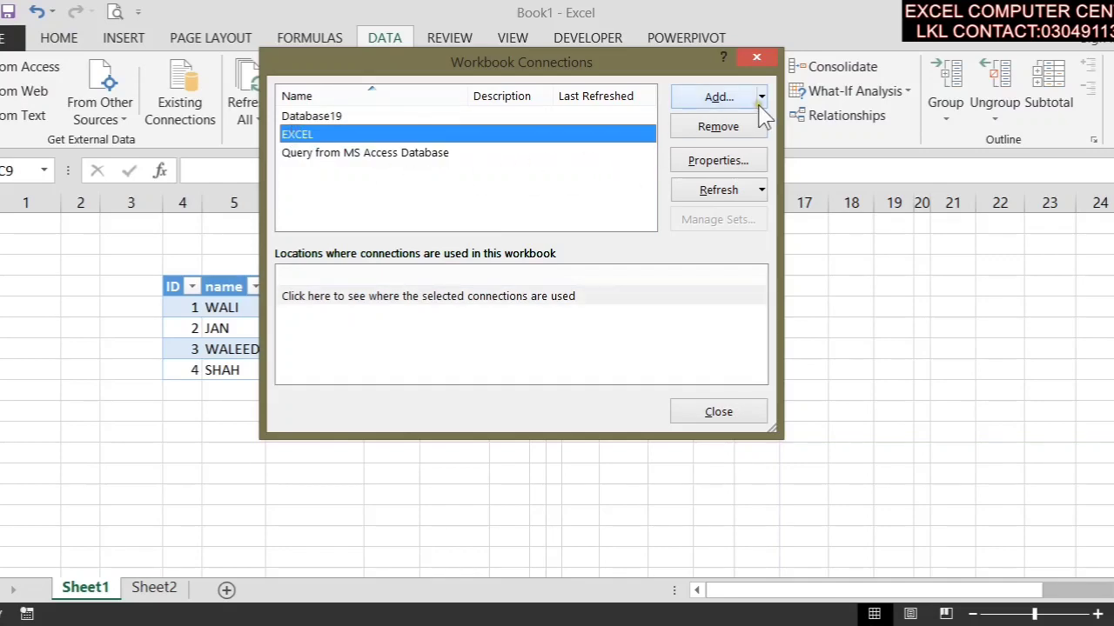
{"action": "left_click", "coordinate": [727, 97]}
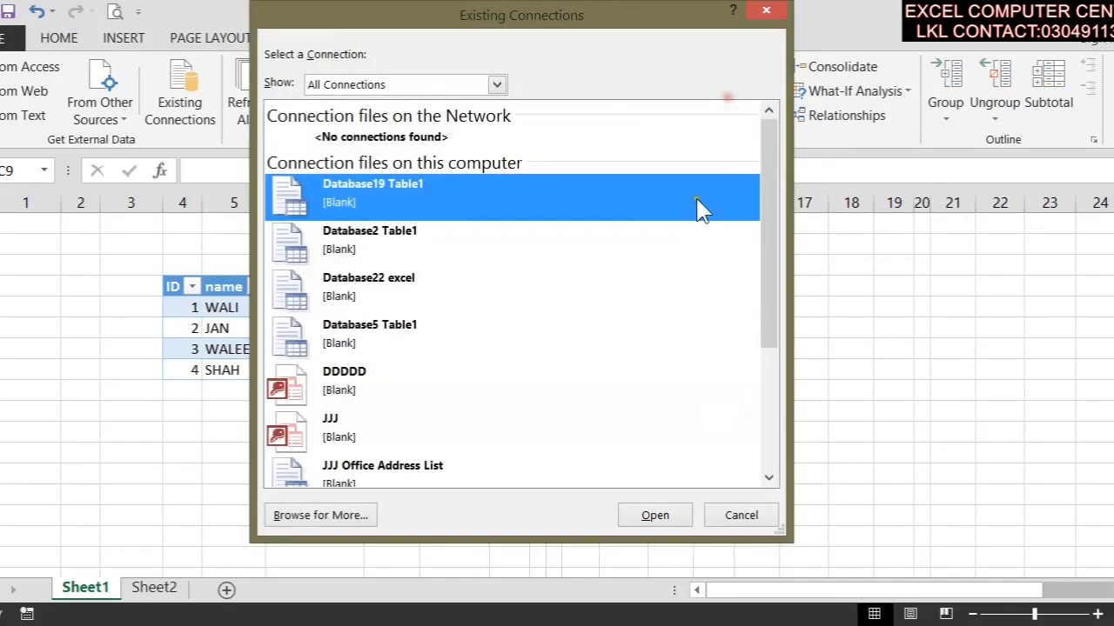
{"action": "left_click", "coordinate": [374, 300]}
{"action": "left_click", "coordinate": [654, 515]}
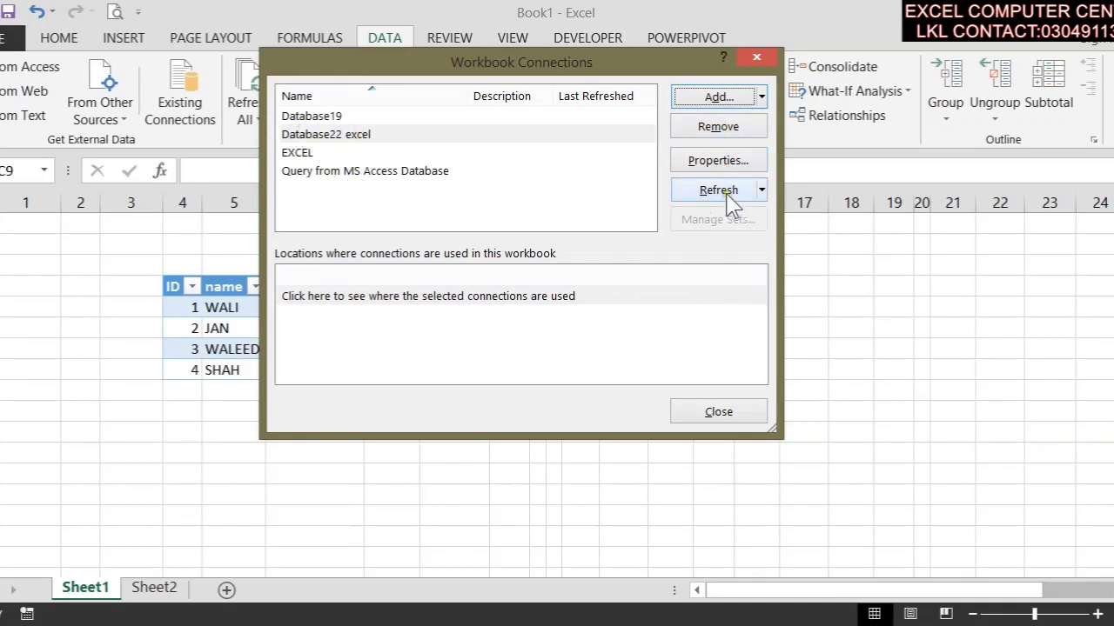
{"action": "left_click", "coordinate": [753, 413]}
{"action": "left_click", "coordinate": [584, 388]}
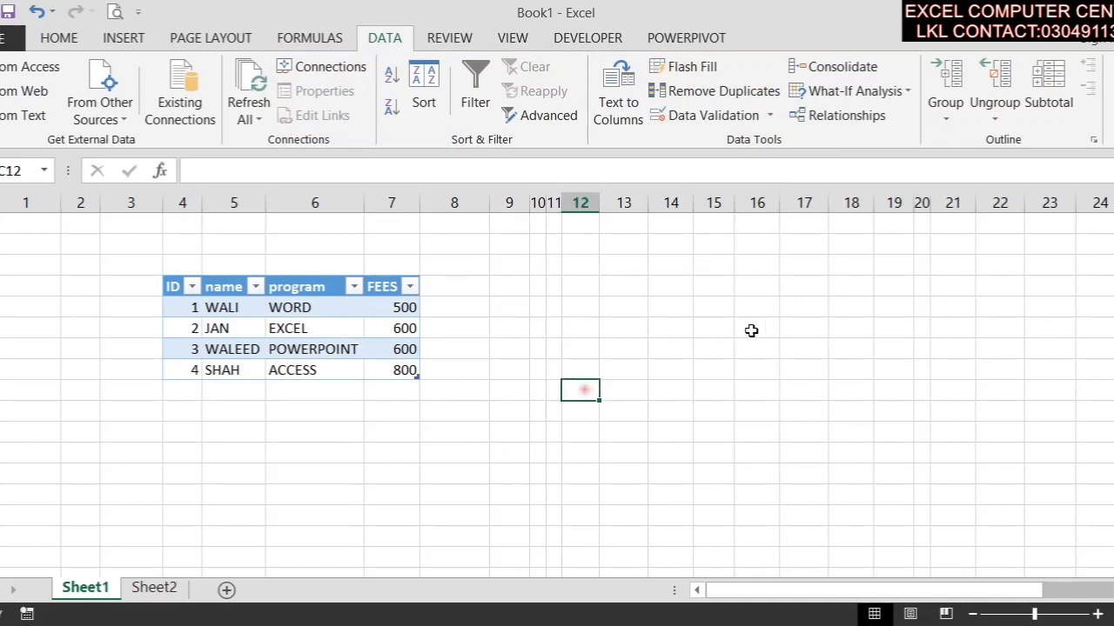
{"action": "left_click", "coordinate": [753, 328]}
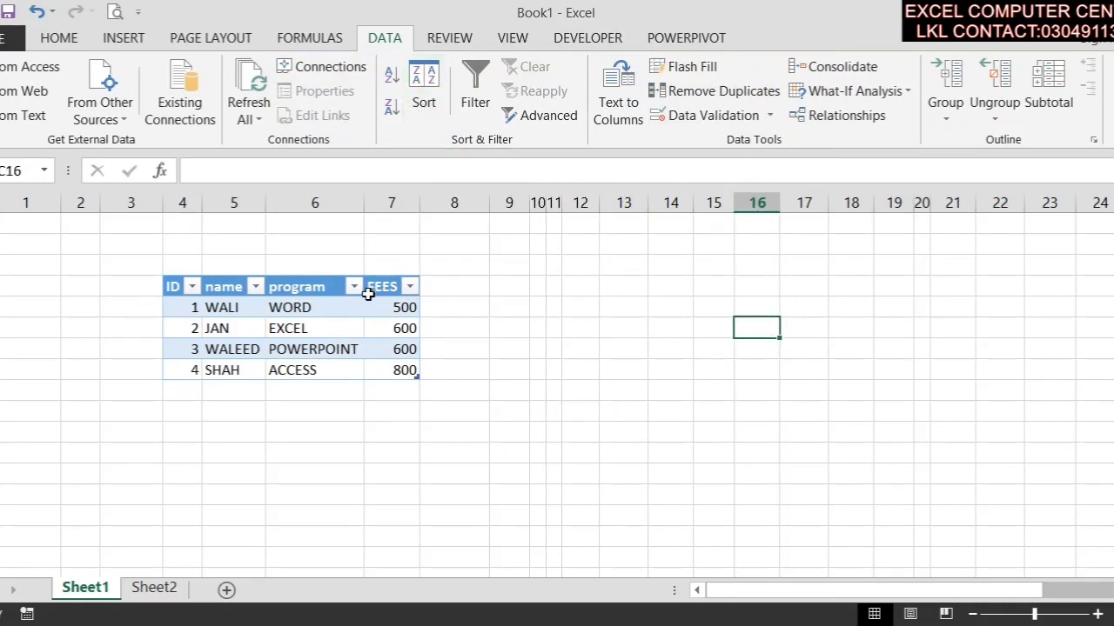
Step: Sort the table by its ID column in descending order and back in ascending order
{"action": "left_click", "coordinate": [183, 285]}
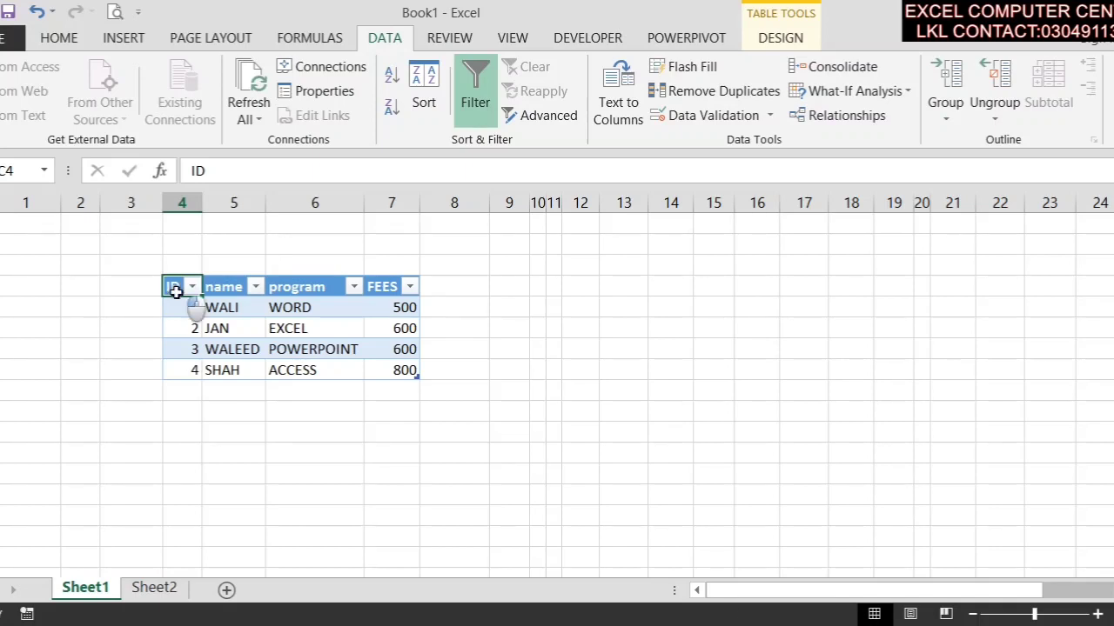
{"action": "left_click_drag", "start_coordinate": [181, 286], "coordinate": [179, 368]}
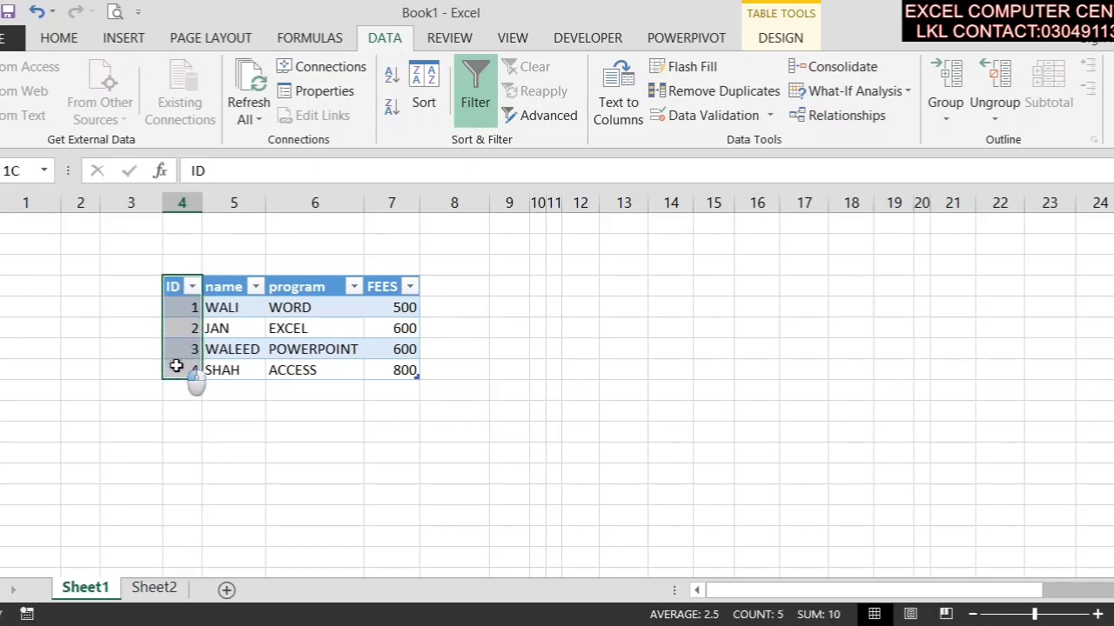
{"action": "left_click", "coordinate": [390, 81]}
{"action": "left_click", "coordinate": [392, 105]}
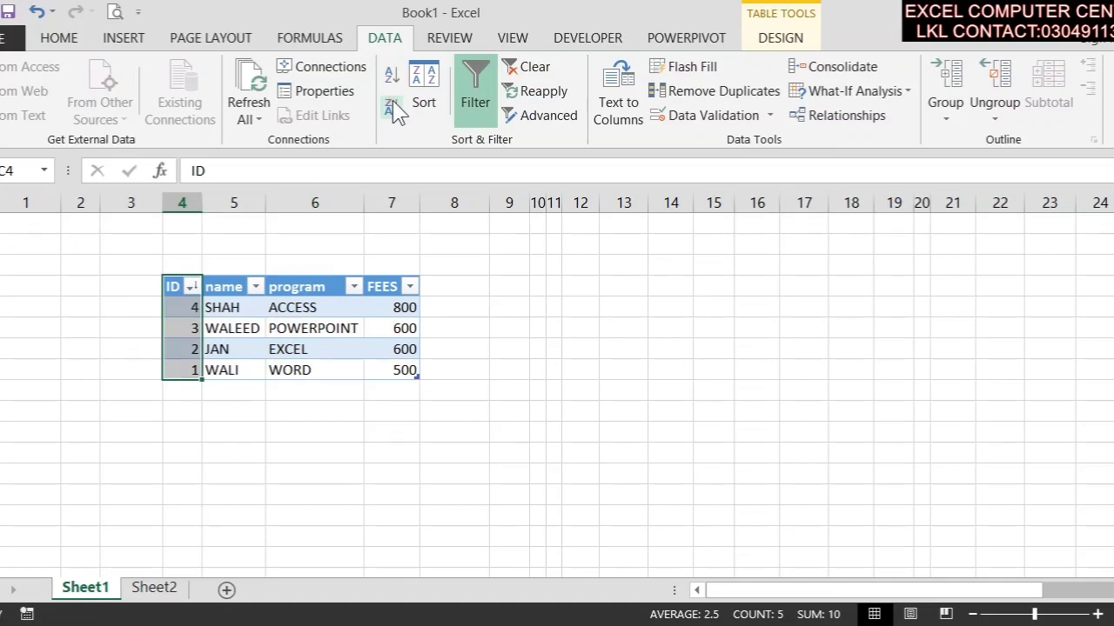
{"action": "left_click", "coordinate": [391, 76]}
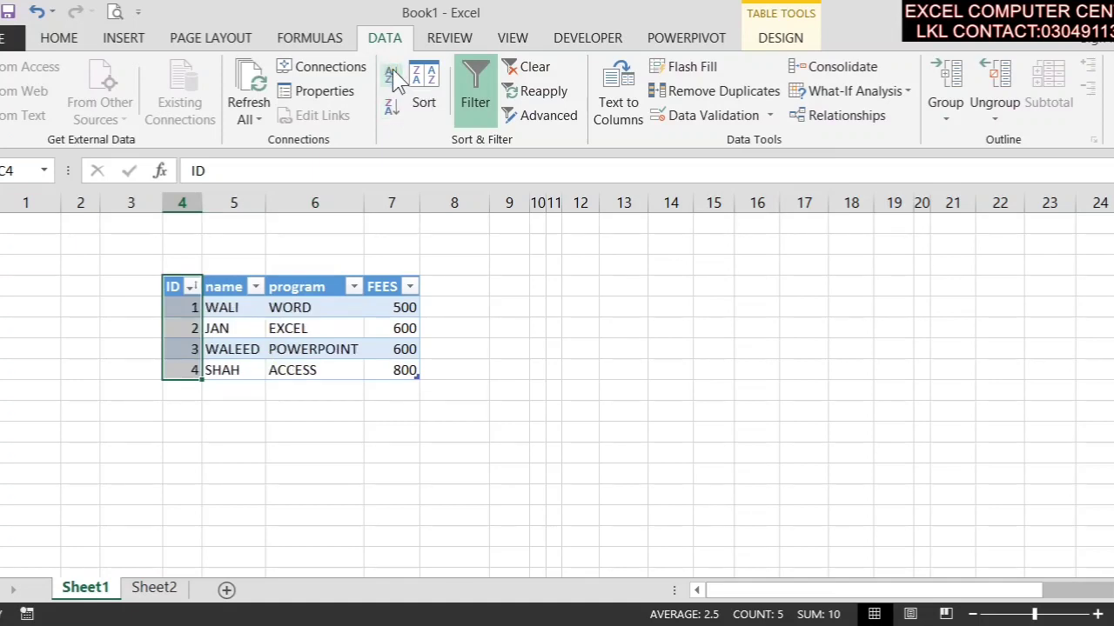
Step: Sort the table by FEES on Values with the order Largest to Smallest and check the FEES cells
{"action": "left_click", "coordinate": [435, 93]}
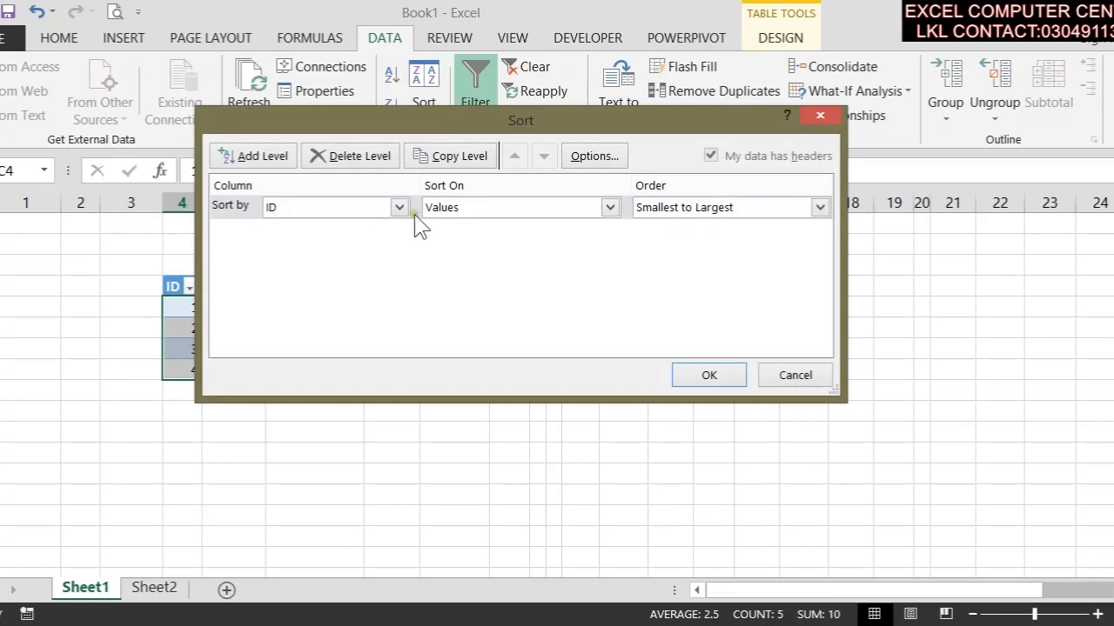
{"action": "left_click", "coordinate": [398, 208]}
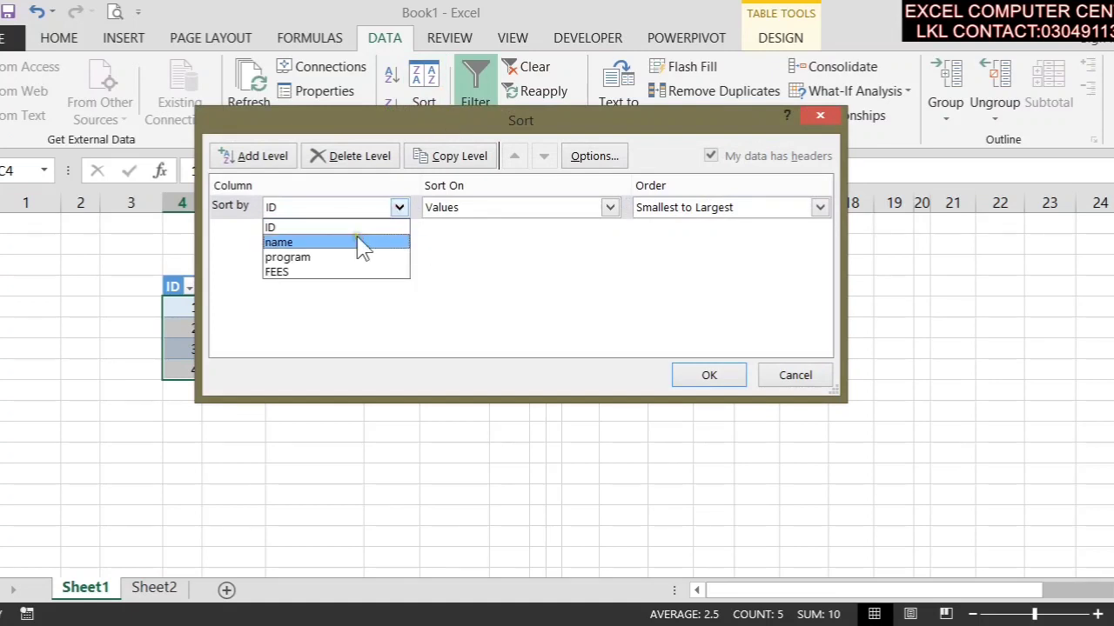
{"action": "left_click", "coordinate": [326, 272]}
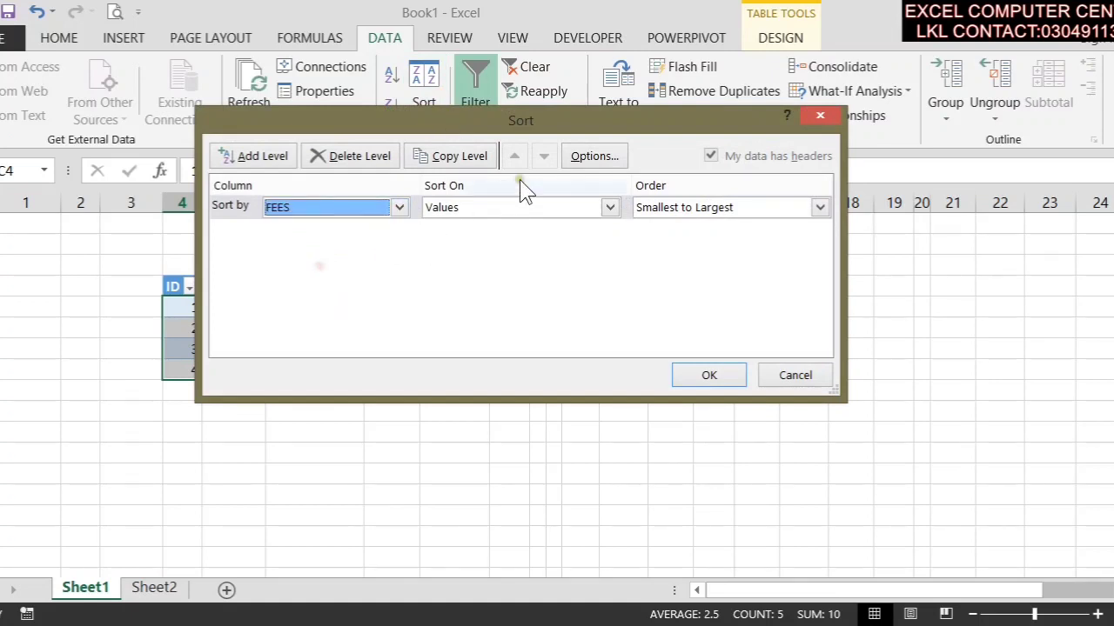
{"action": "left_click", "coordinate": [519, 207]}
{"action": "left_click", "coordinate": [539, 209]}
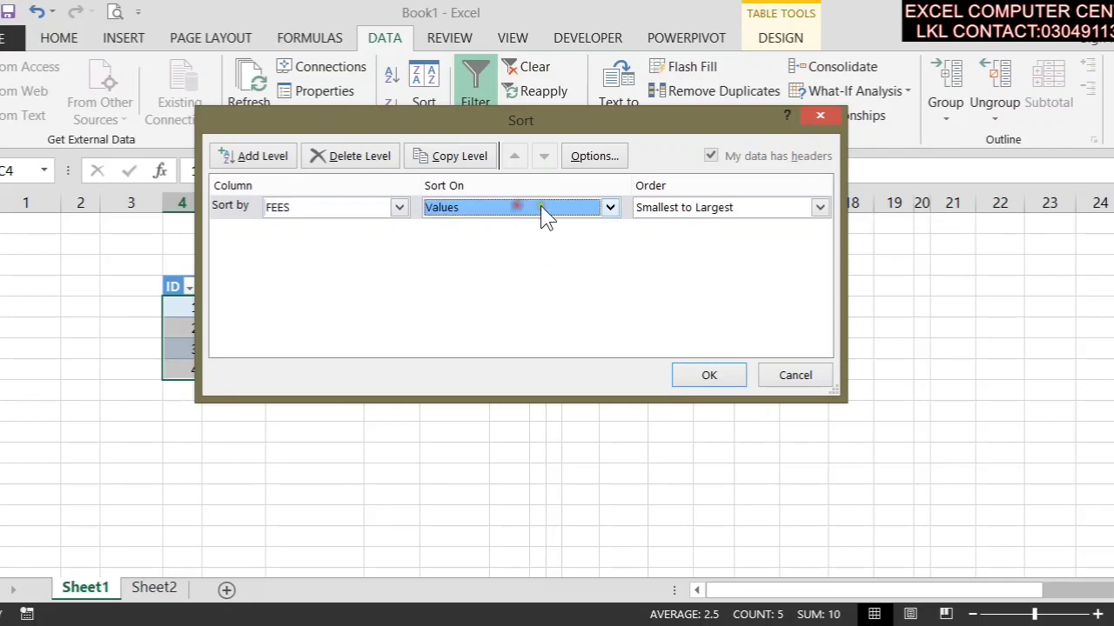
{"action": "left_click", "coordinate": [678, 208]}
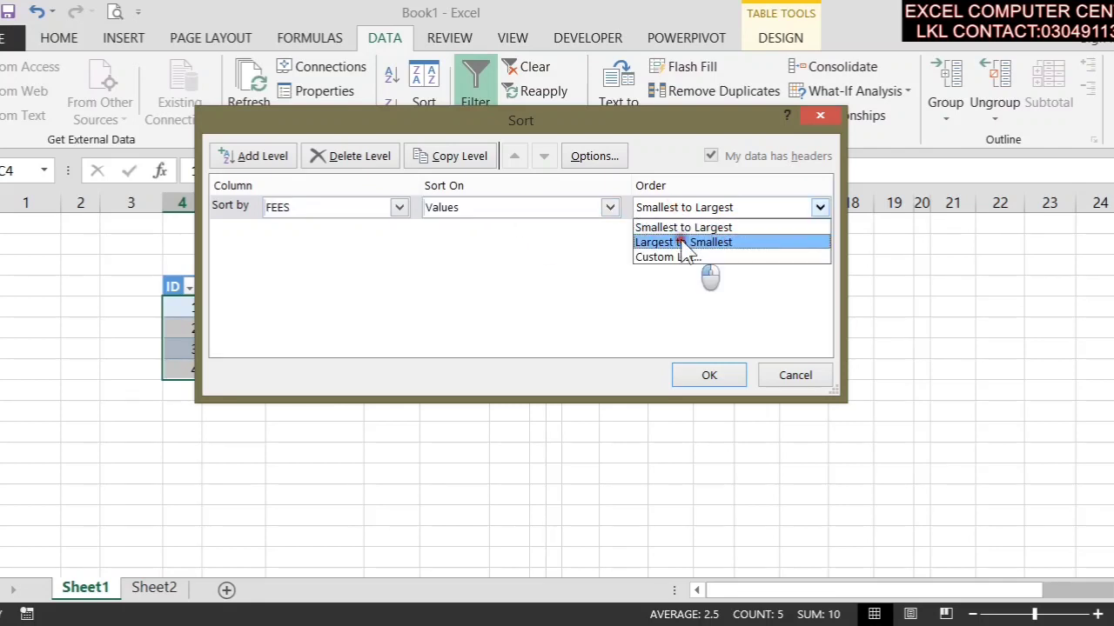
{"action": "left_click", "coordinate": [685, 243]}
{"action": "left_click_drag", "start_coordinate": [615, 126], "coordinate": [846, 21]}
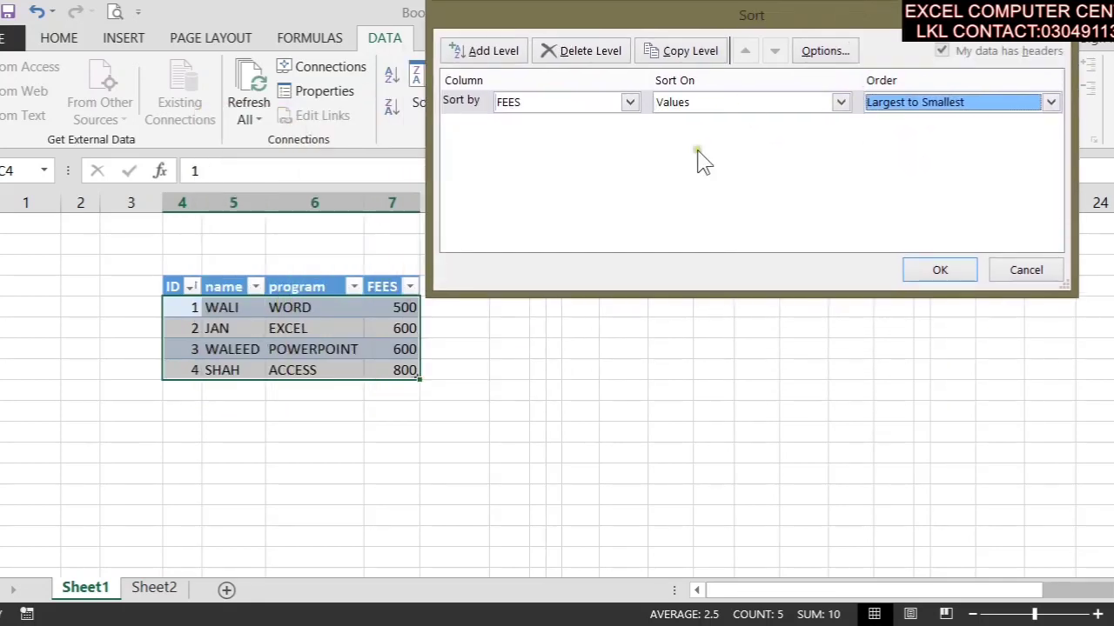
{"action": "left_click", "coordinate": [967, 273]}
{"action": "left_click", "coordinate": [383, 307]}
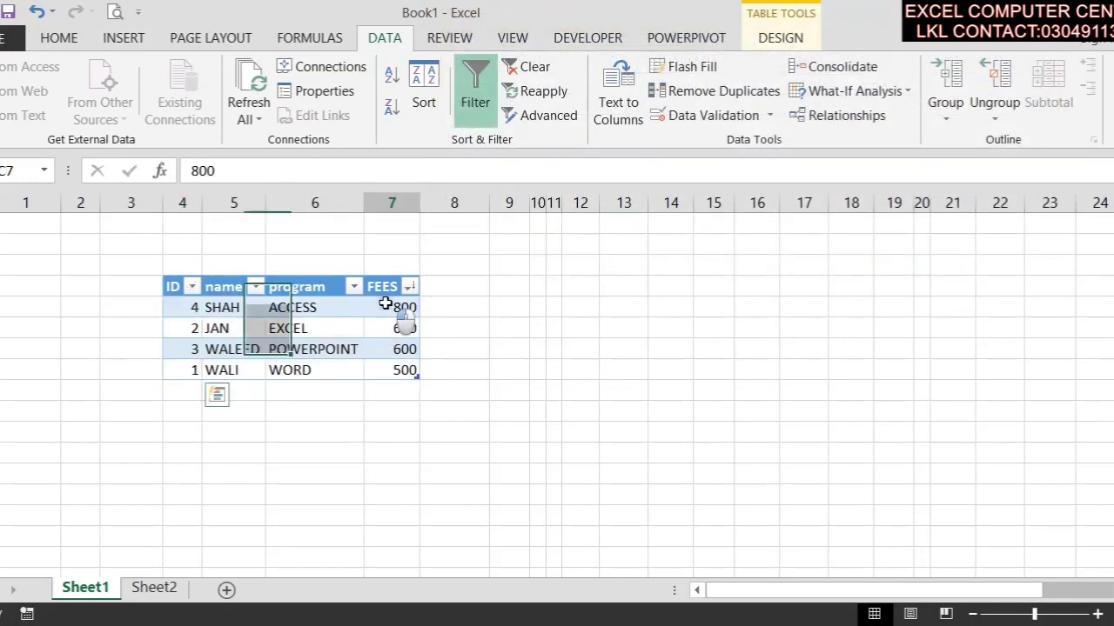
{"action": "left_click", "coordinate": [405, 328]}
{"action": "left_click", "coordinate": [407, 350]}
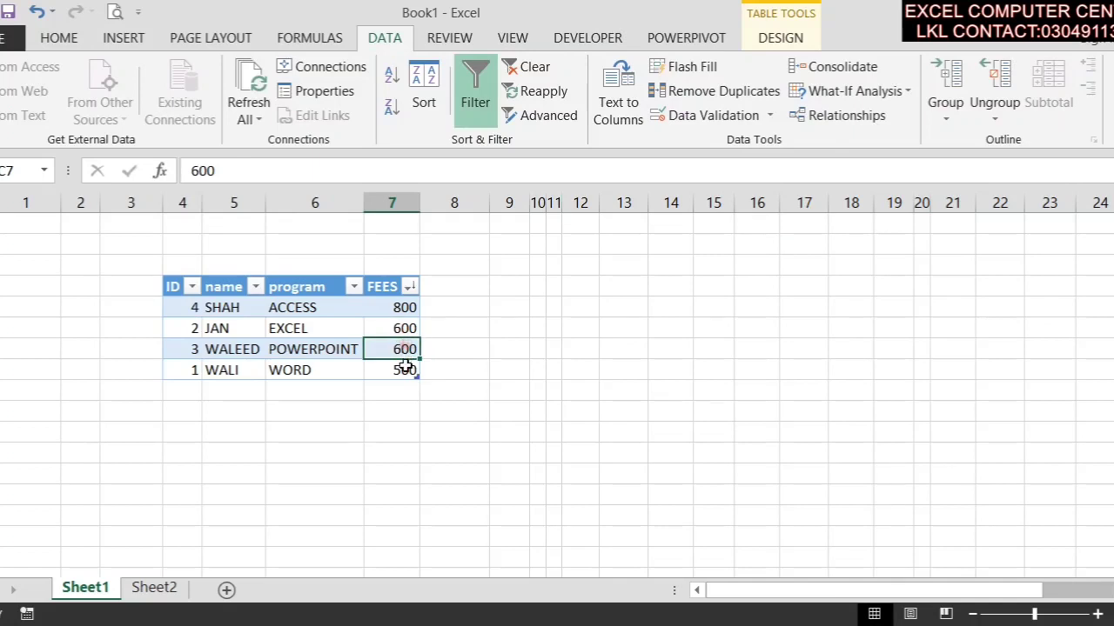
{"action": "left_click", "coordinate": [405, 367]}
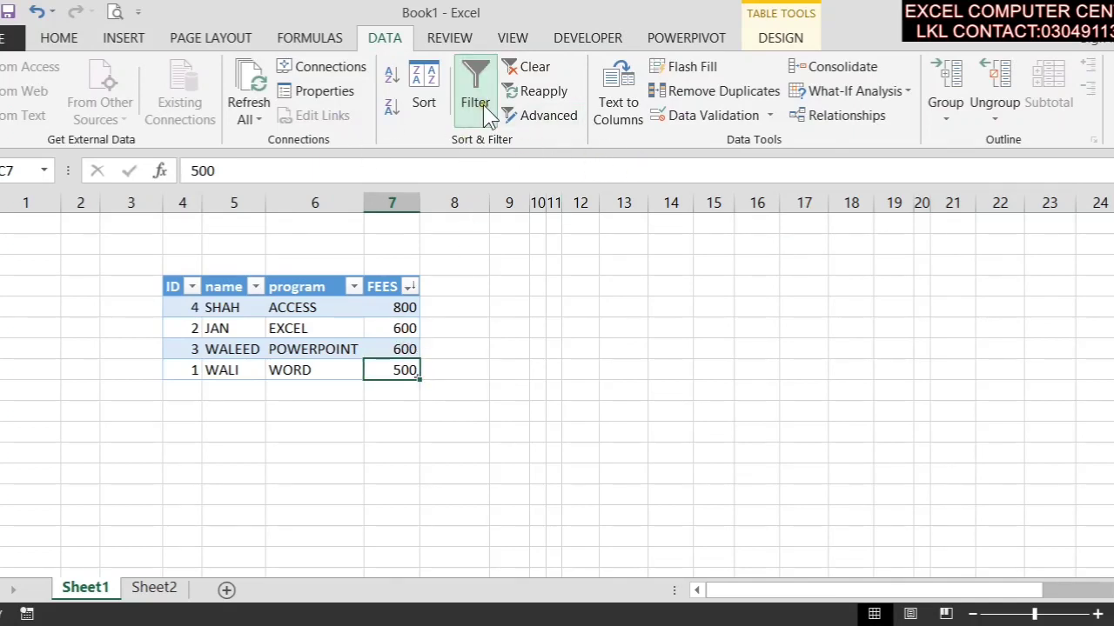
Step: View the ID column's filter options without changing them, and toggle the table's filter off and on again
{"action": "left_click", "coordinate": [191, 287]}
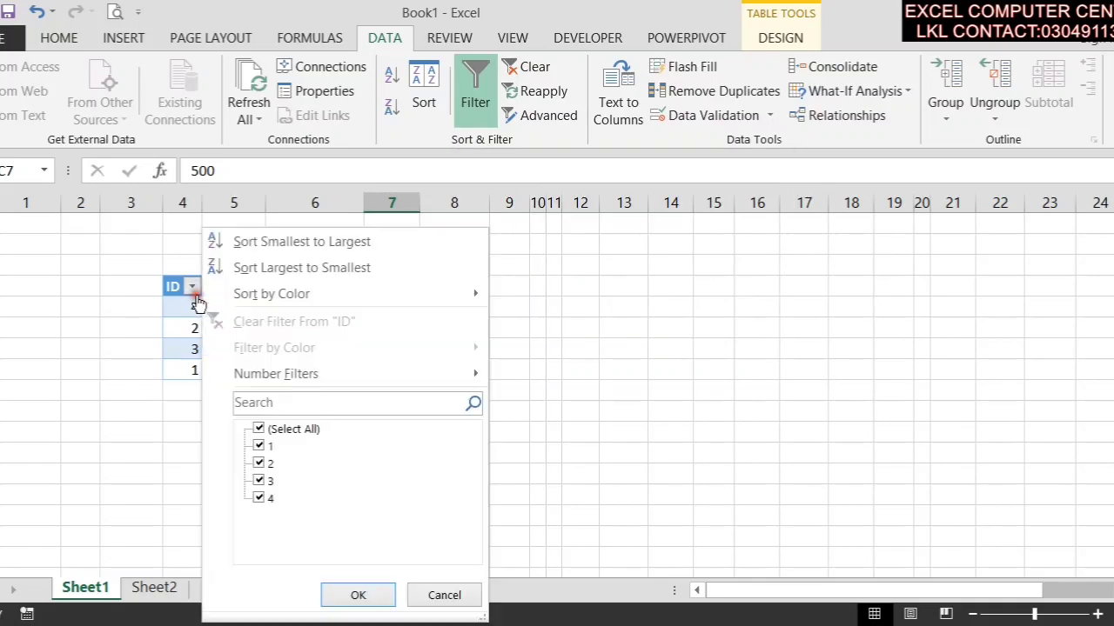
{"action": "left_click", "coordinate": [433, 599]}
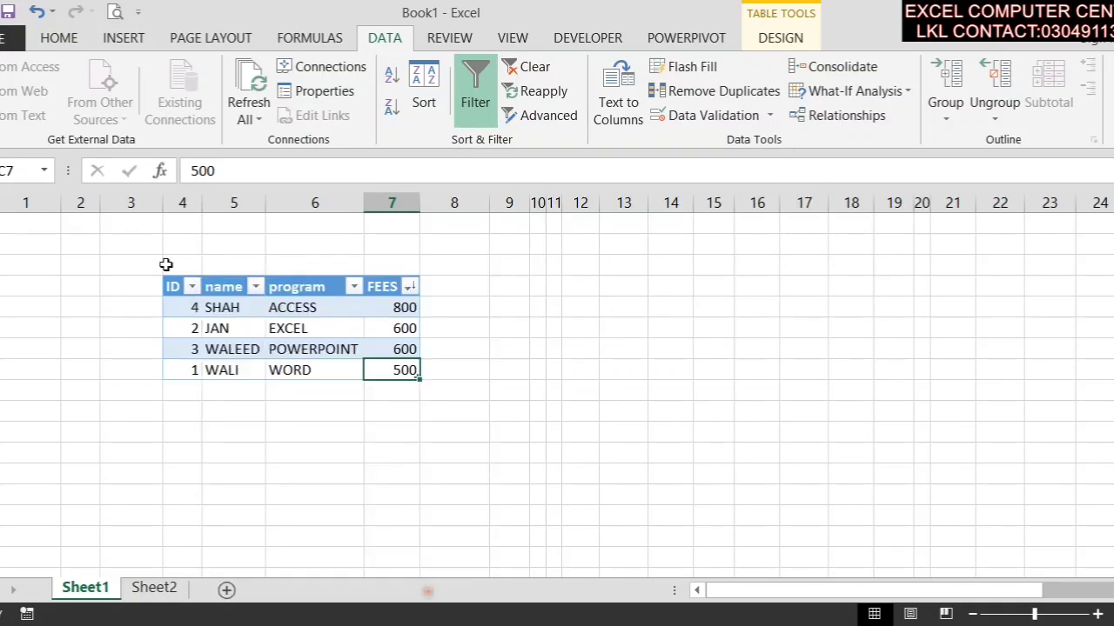
{"action": "left_click", "coordinate": [467, 113]}
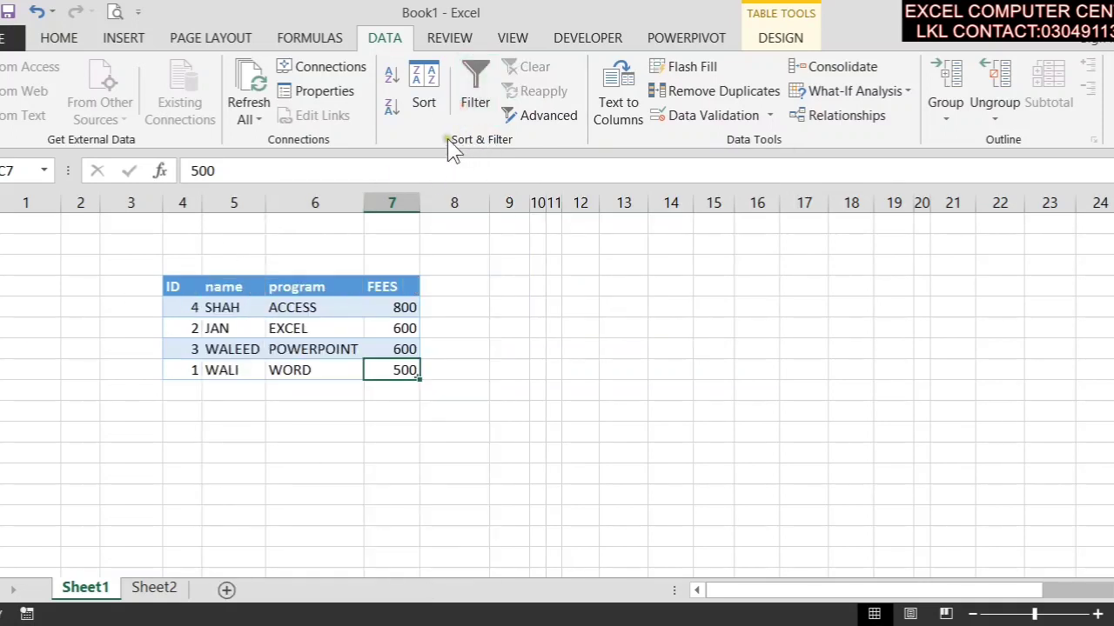
{"action": "left_click", "coordinate": [470, 111]}
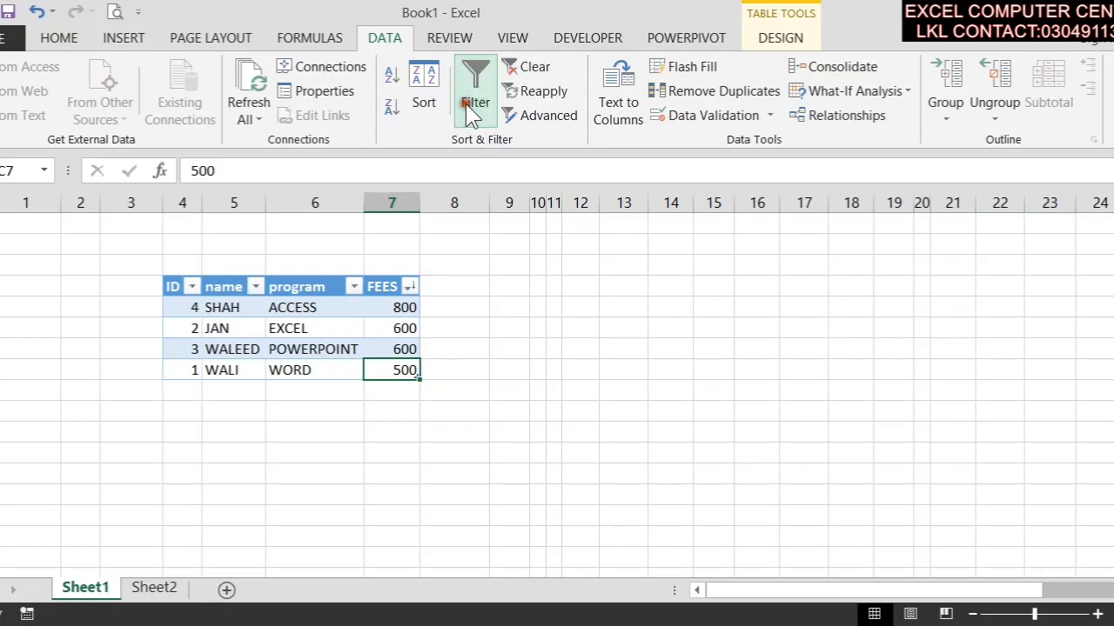
Step: Filter the table's ID column to show only the value 1
{"action": "left_click", "coordinate": [191, 287]}
{"action": "left_click", "coordinate": [283, 429]}
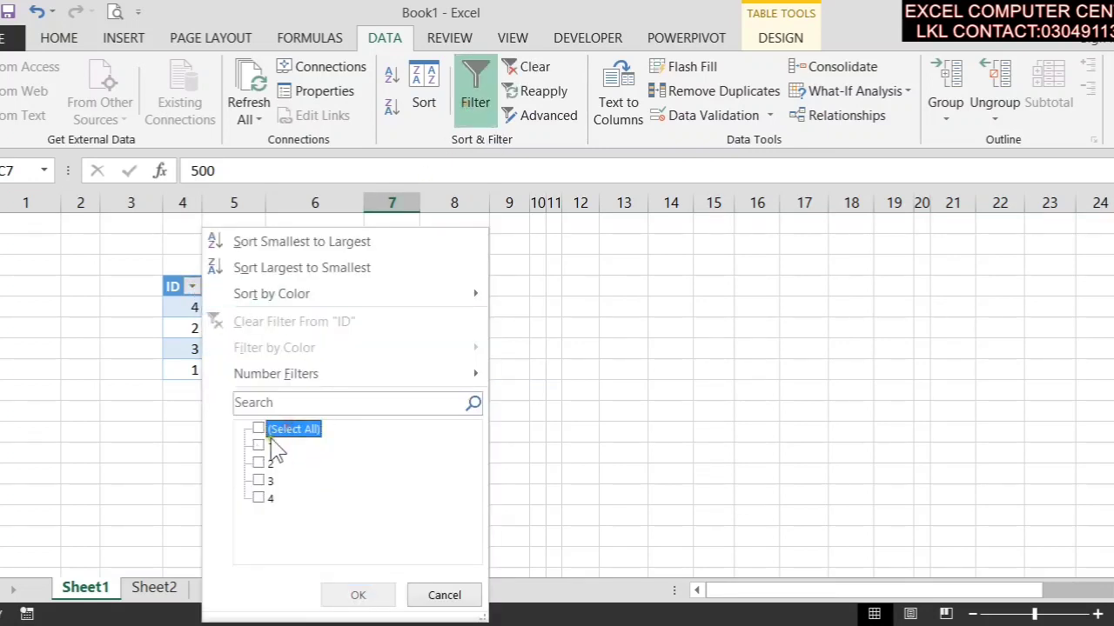
{"action": "left_click", "coordinate": [260, 448]}
{"action": "left_click", "coordinate": [358, 595]}
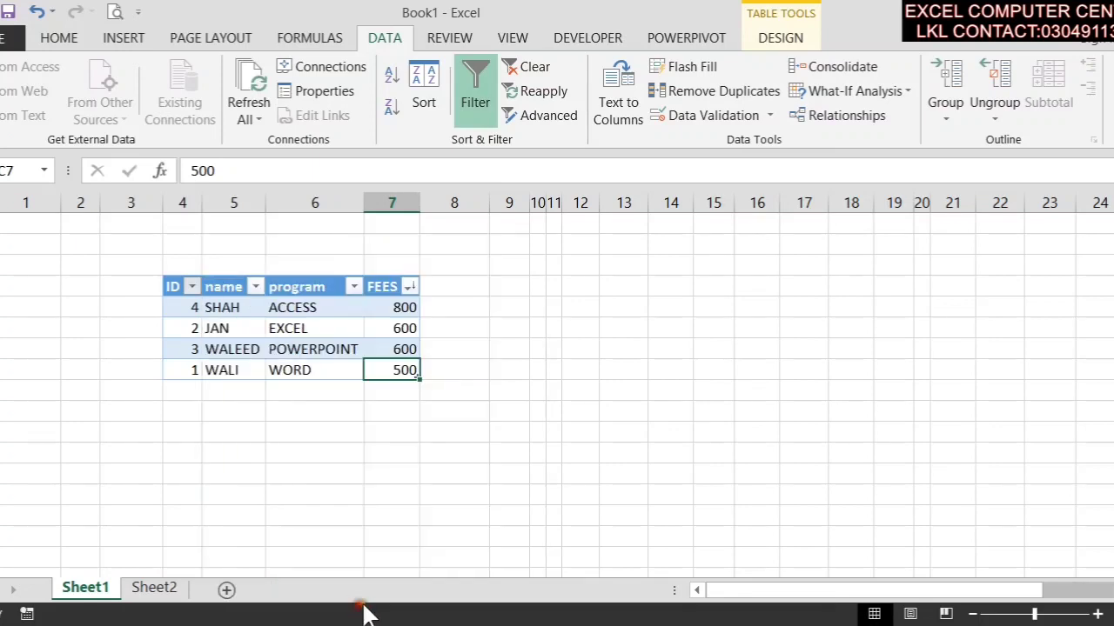
Step: Change the ID column filter to show only the values 2, 3 and 4
{"action": "left_click", "coordinate": [191, 287]}
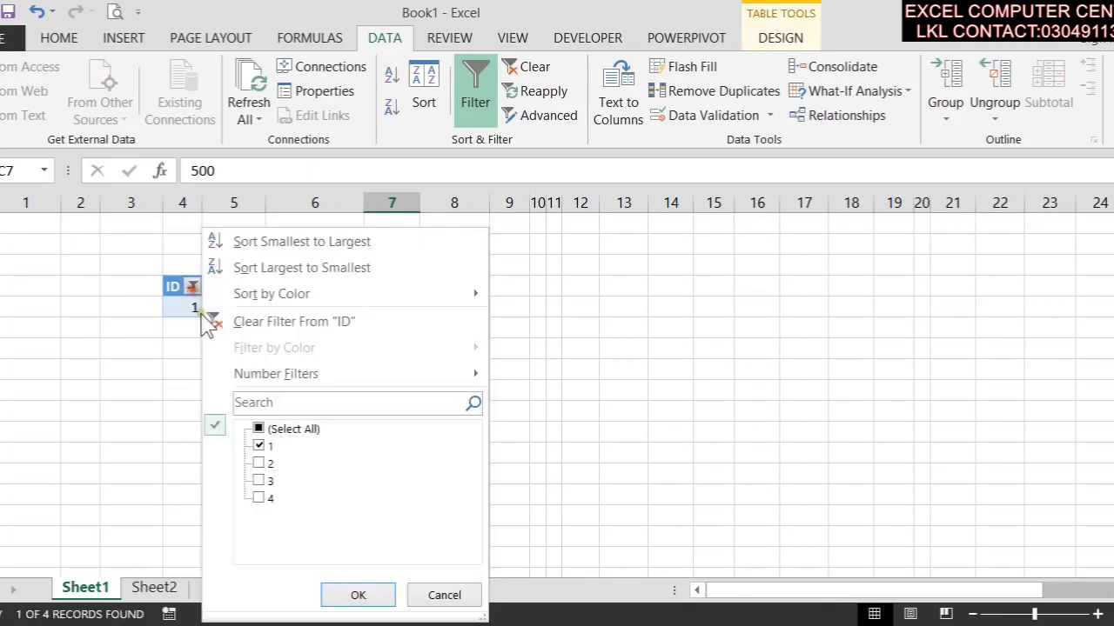
{"action": "left_click", "coordinate": [259, 463]}
{"action": "left_click", "coordinate": [258, 430]}
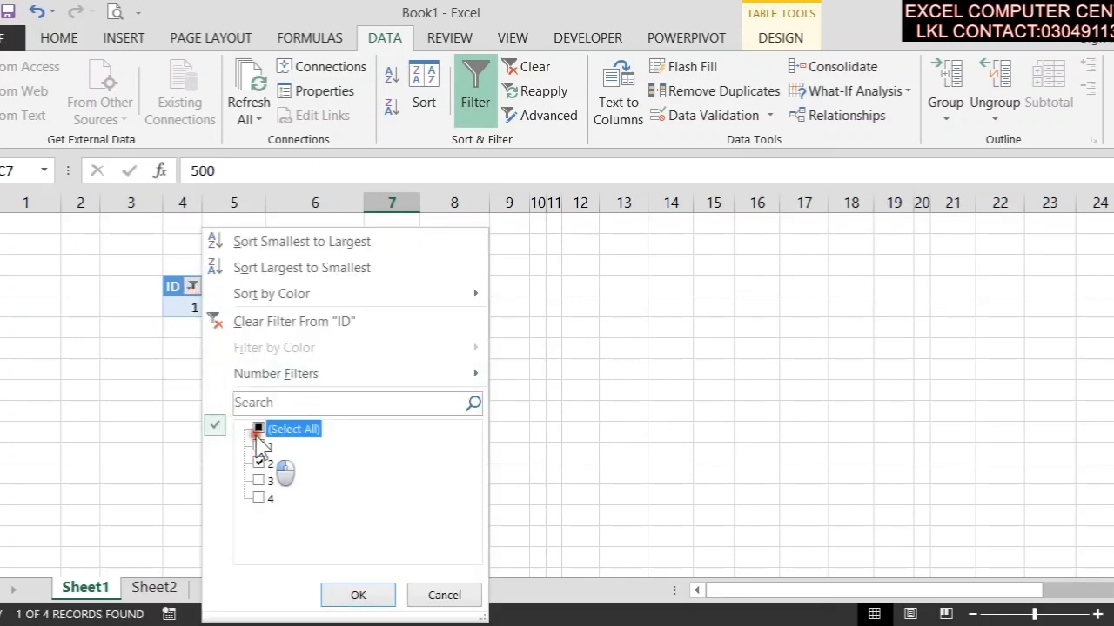
{"action": "left_click", "coordinate": [274, 447]}
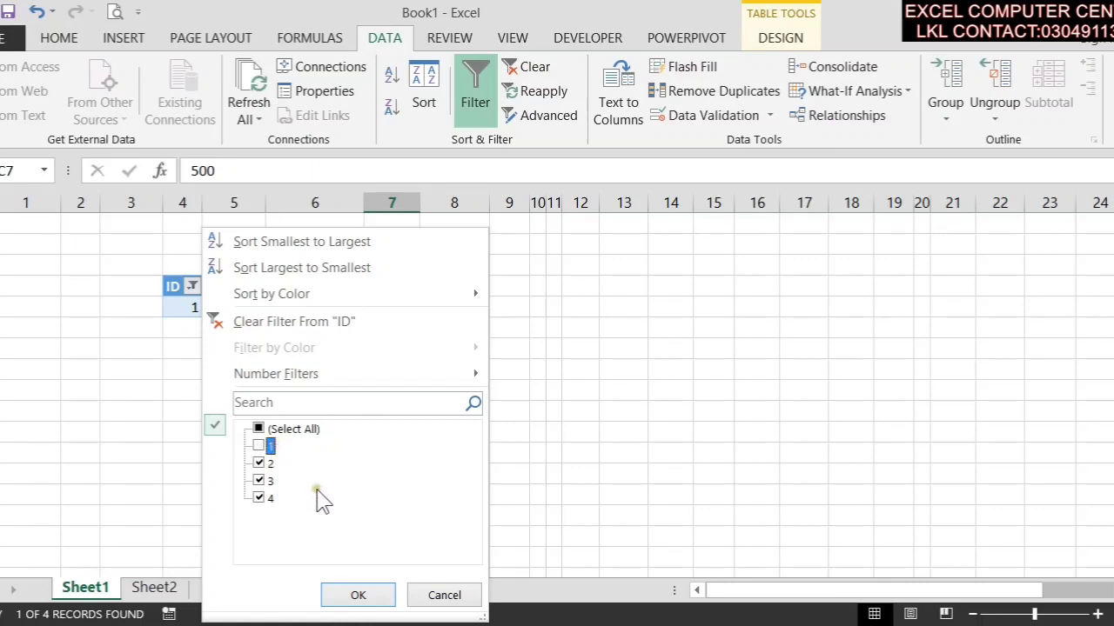
{"action": "left_click", "coordinate": [259, 446]}
{"action": "left_click", "coordinate": [359, 596]}
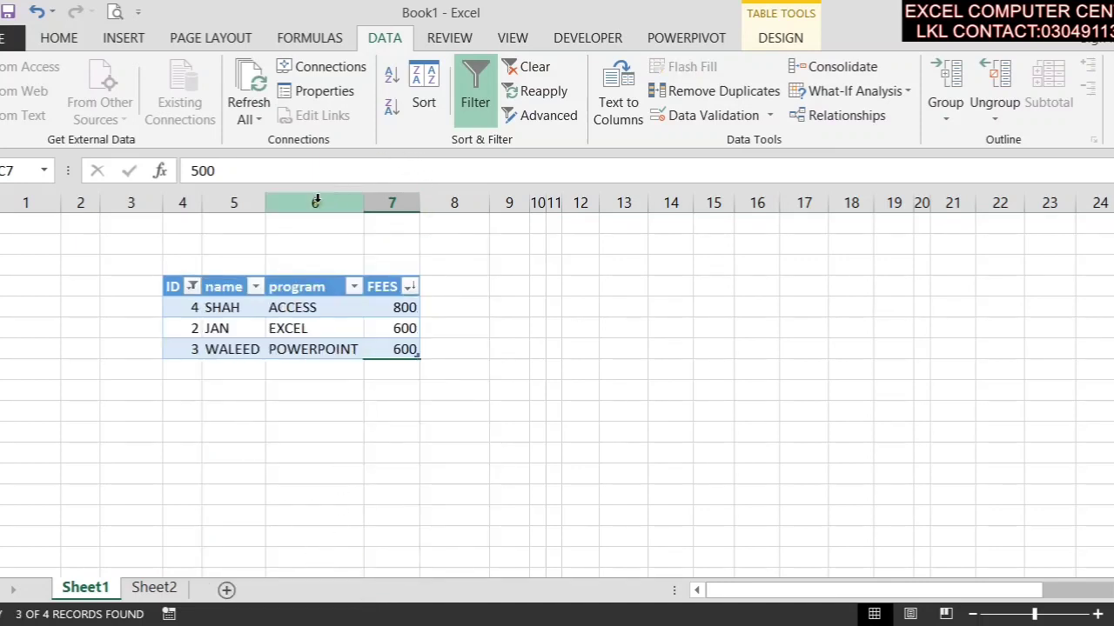
Step: Clear all filtering and sorting from the table and select an empty cell outside it
{"action": "left_click", "coordinate": [534, 68]}
{"action": "left_click", "coordinate": [320, 352]}
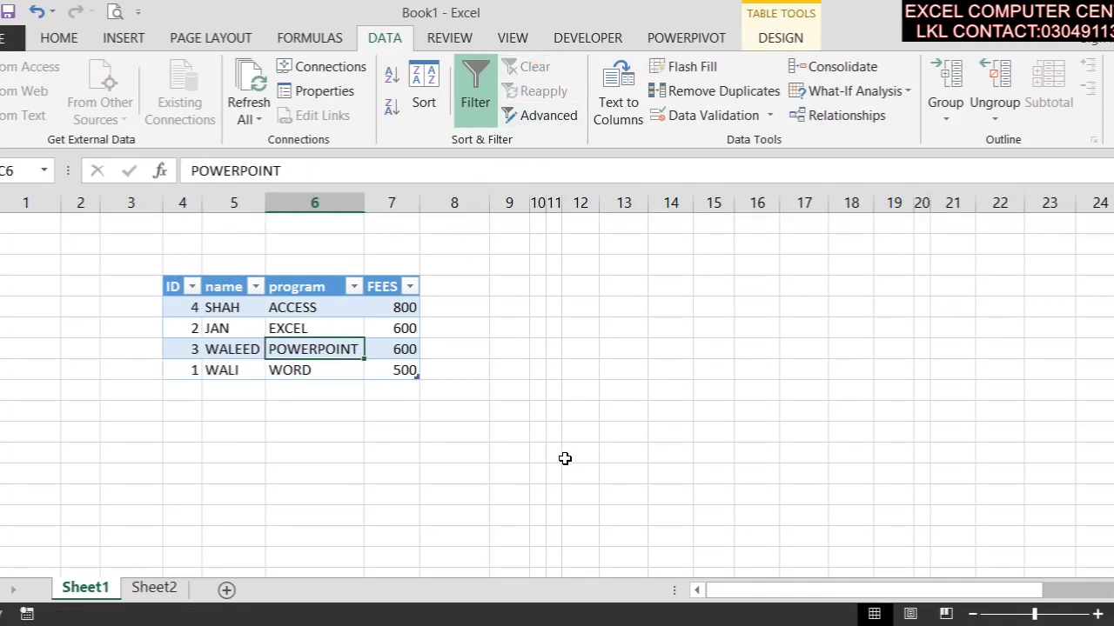
{"action": "scroll", "coordinate": [560, 474], "scroll_direction": "up", "scroll_amount": 4}
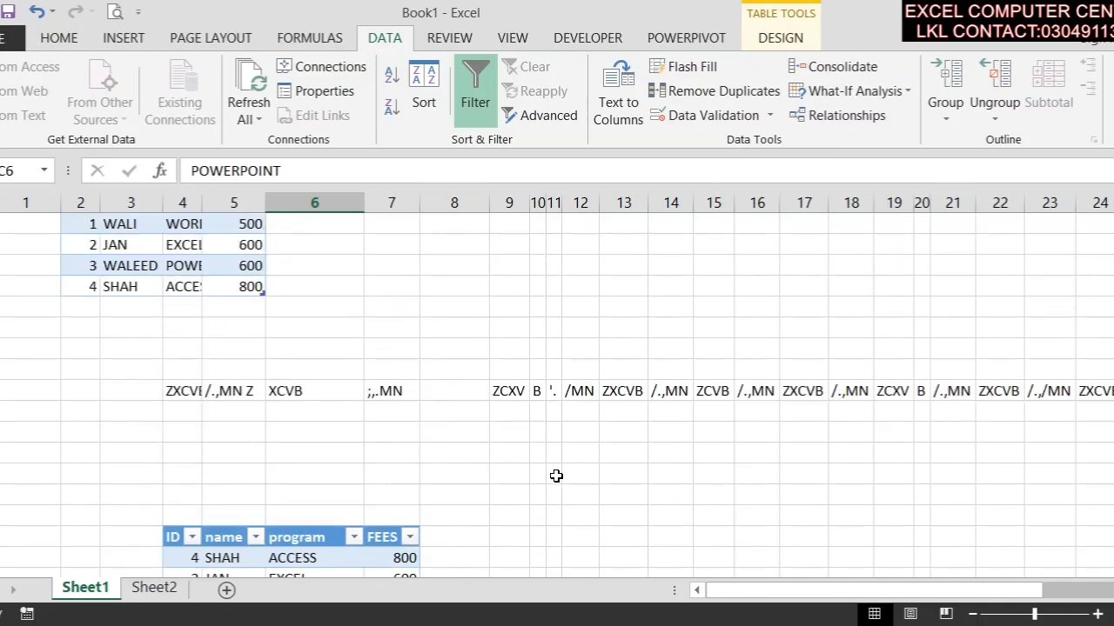
{"action": "scroll", "coordinate": [556, 475], "scroll_direction": "up", "scroll_amount": 1}
{"action": "left_click", "coordinate": [140, 569]}
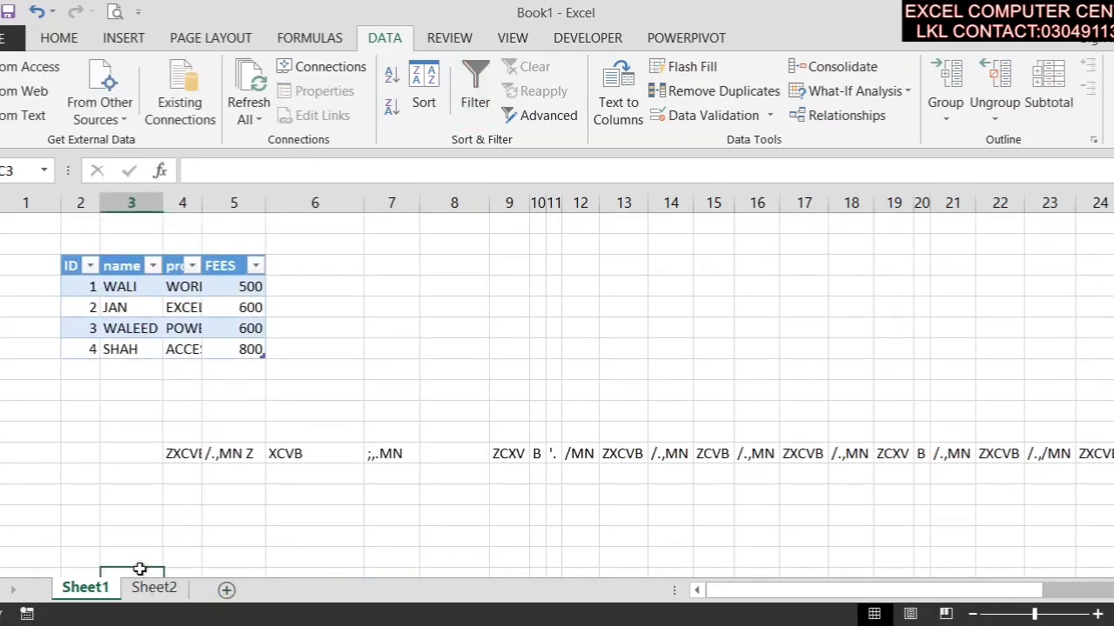
Step: On Sheet2, enter the headers NAME, PROGRAM and FEE in adjacent cells of row 4, starting in column 3
{"action": "left_click", "coordinate": [154, 588]}
{"action": "left_click", "coordinate": [268, 263]}
{"action": "left_click", "coordinate": [166, 288]}
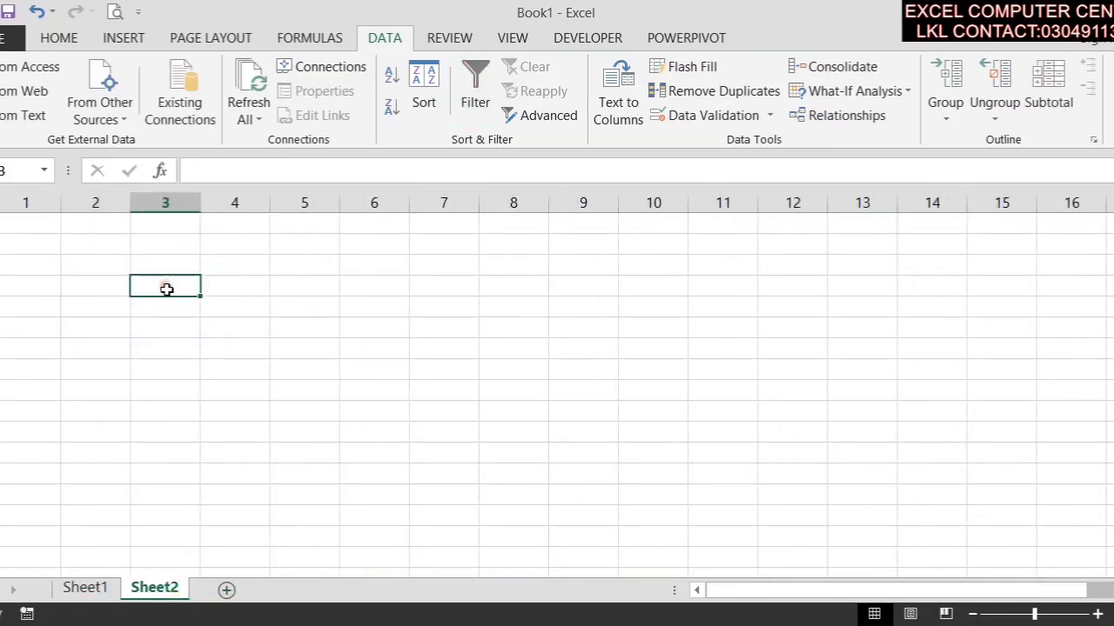
{"action": "type", "text": "NAME"}
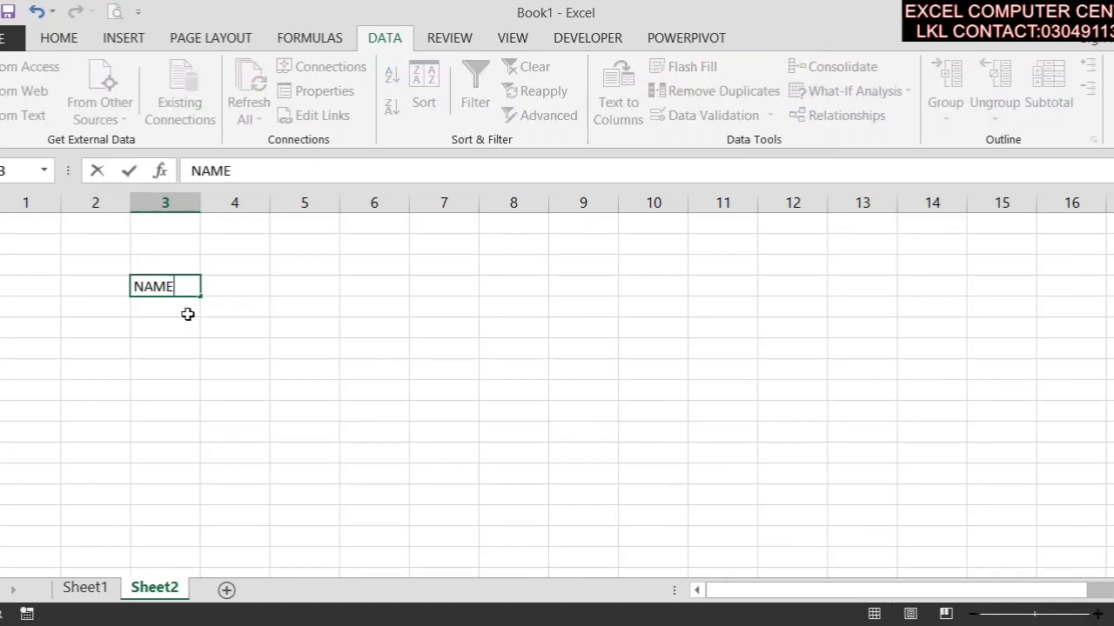
{"action": "key", "text": "Tab"}
{"action": "type", "text": "PRO"}
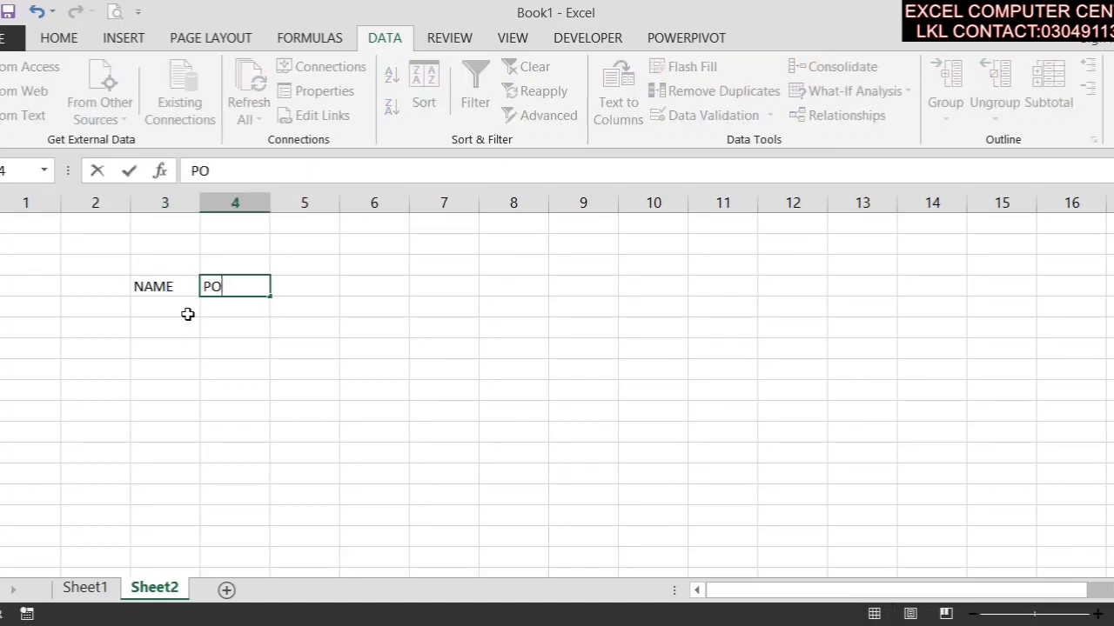
{"action": "key", "text": "BackSpace"}
{"action": "type", "text": "ROGRAM,"}
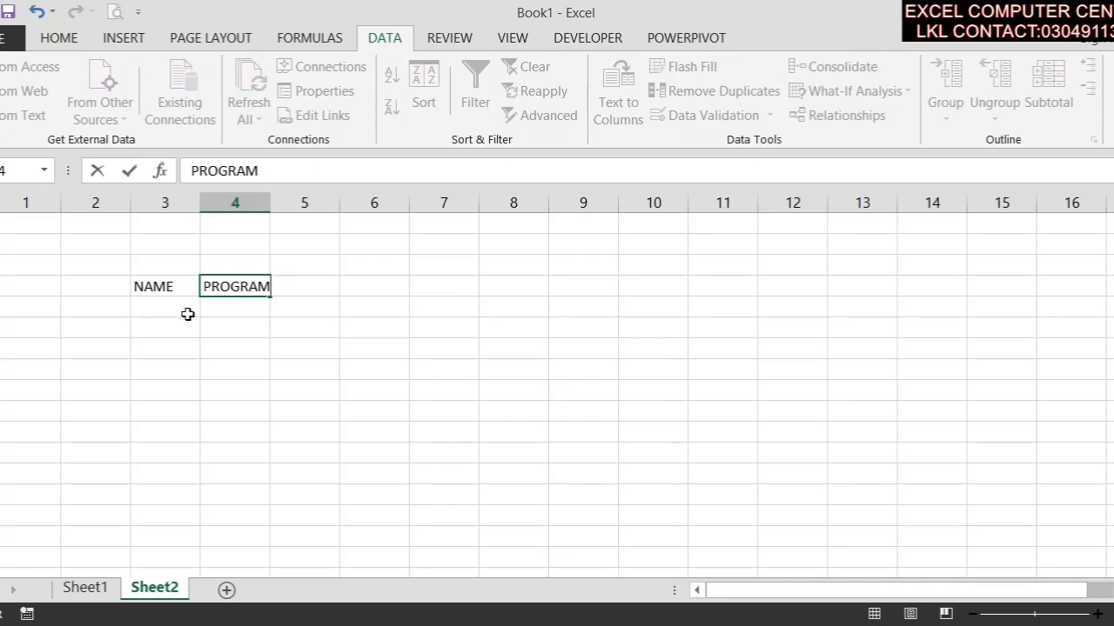
{"action": "key", "text": "Tab"}
{"action": "type", "text": "FE"}
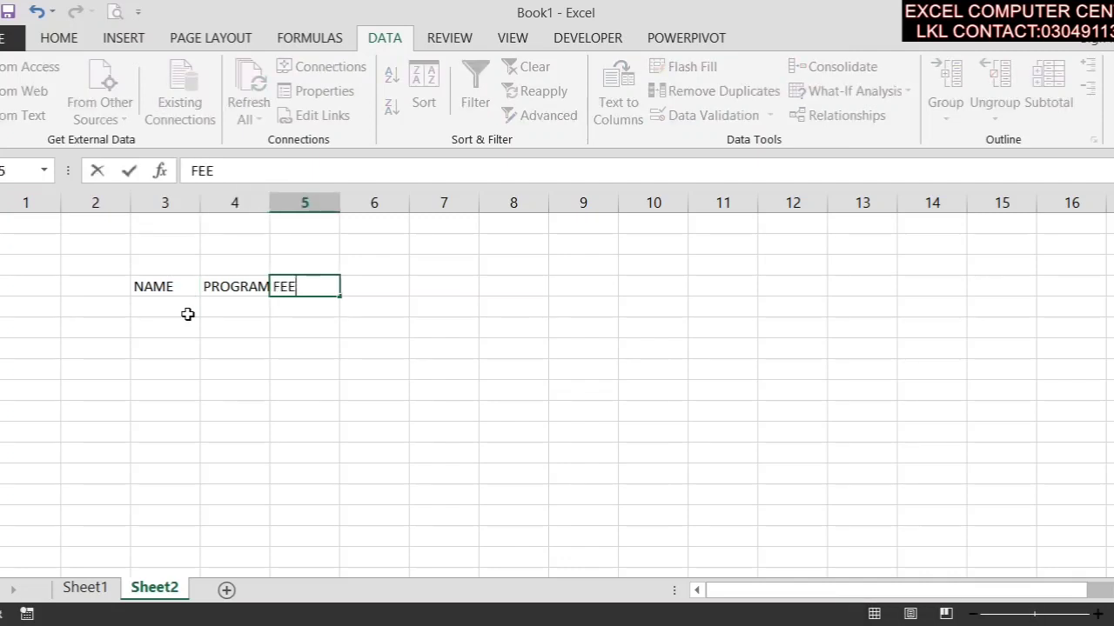
{"action": "type", "text": "E"}
{"action": "key", "text": "Return"}
Step: Enter the first record below the headers with a person's name, the program WORD and the fee 800
{"action": "left_click", "coordinate": [187, 314]}
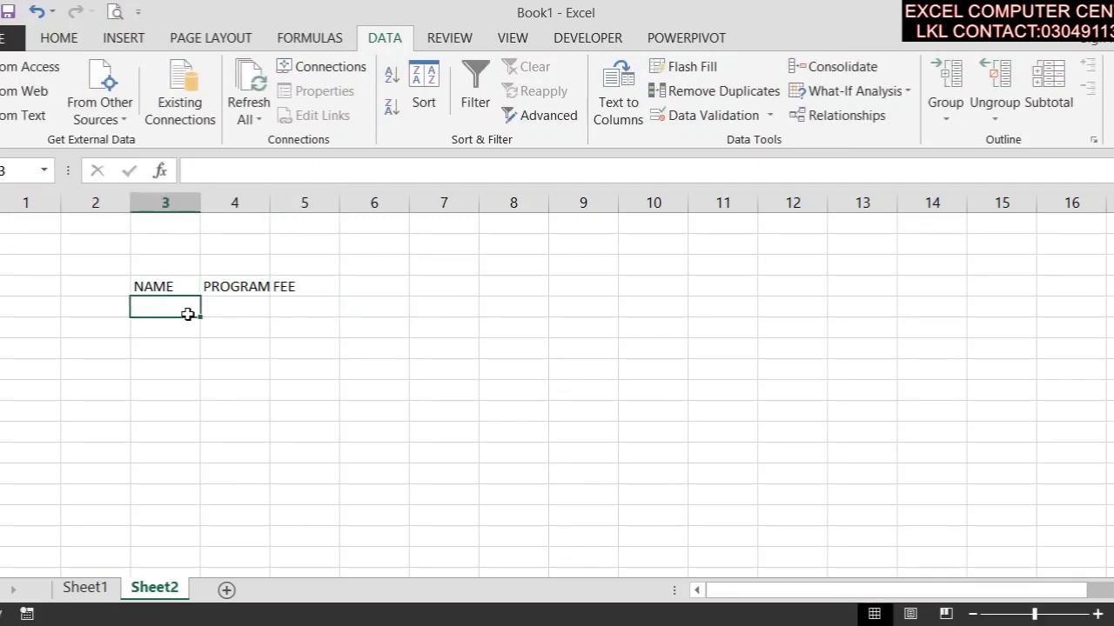
{"action": "type", "text": "KHAN"}
{"action": "key", "text": "Tab"}
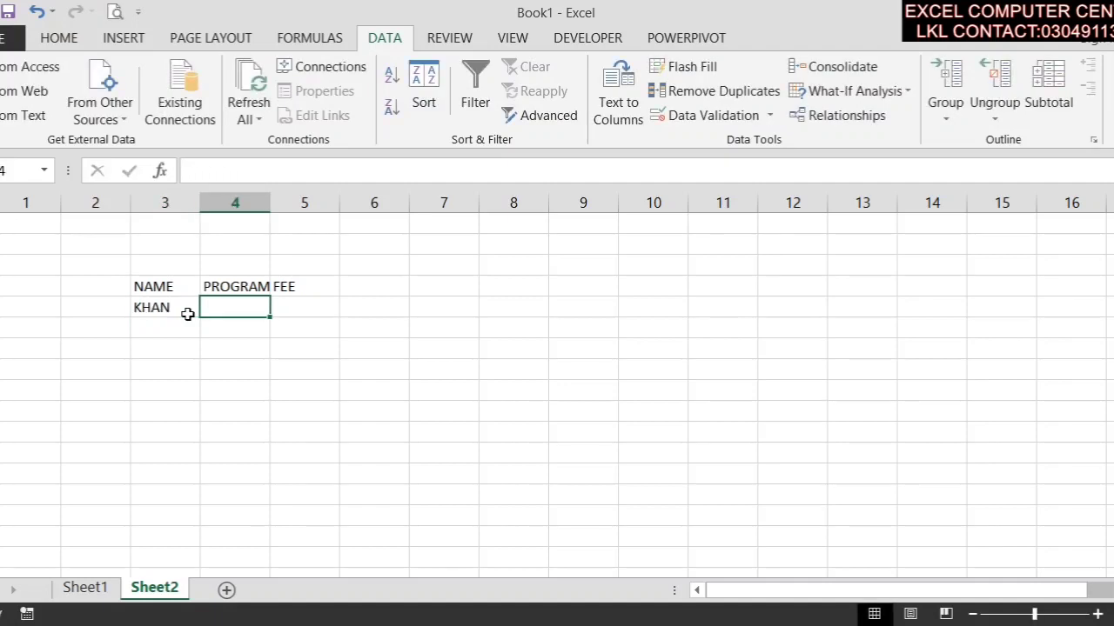
{"action": "type", "text": "OW"}
{"action": "key", "text": "BackSpace"}
{"action": "type", "text": "WO"}
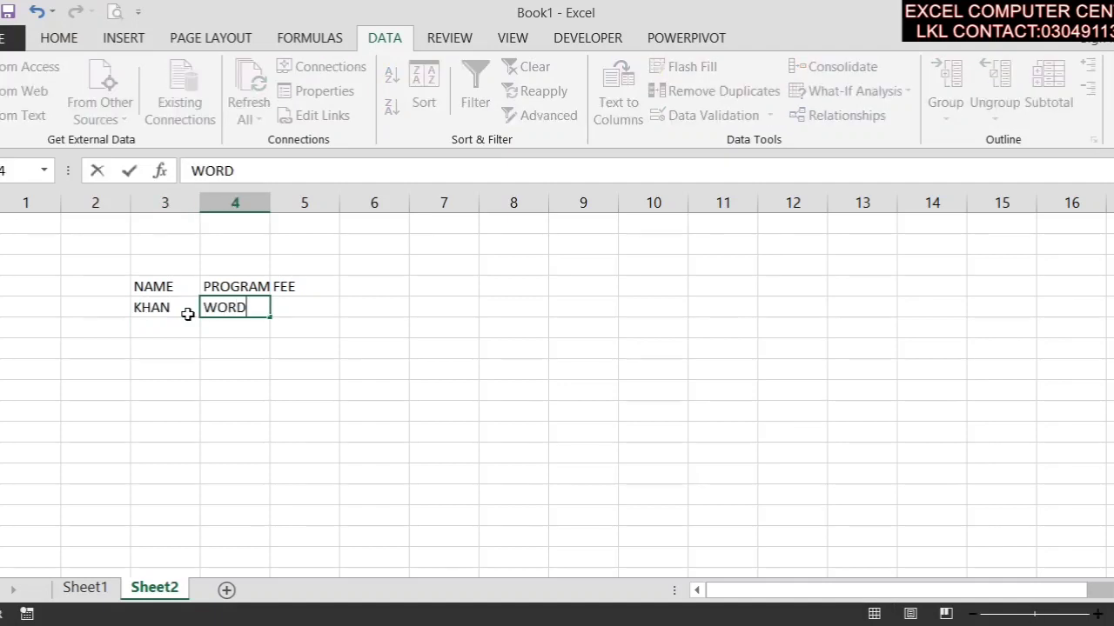
{"action": "key", "text": "Tab"}
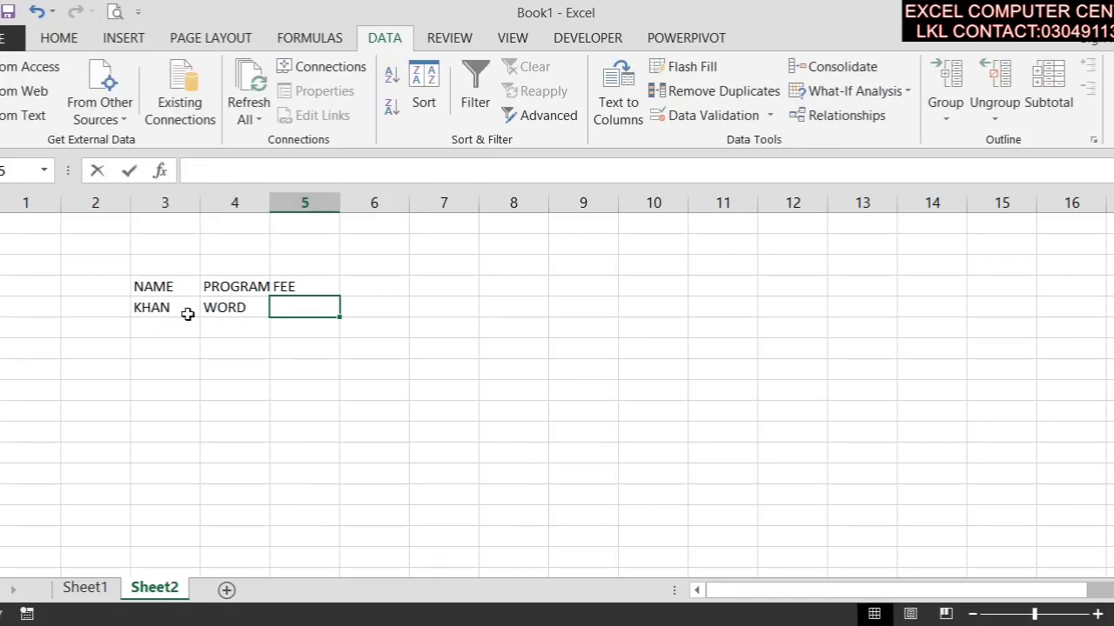
{"action": "type", "text": "800"}
{"action": "key", "text": "Return"}
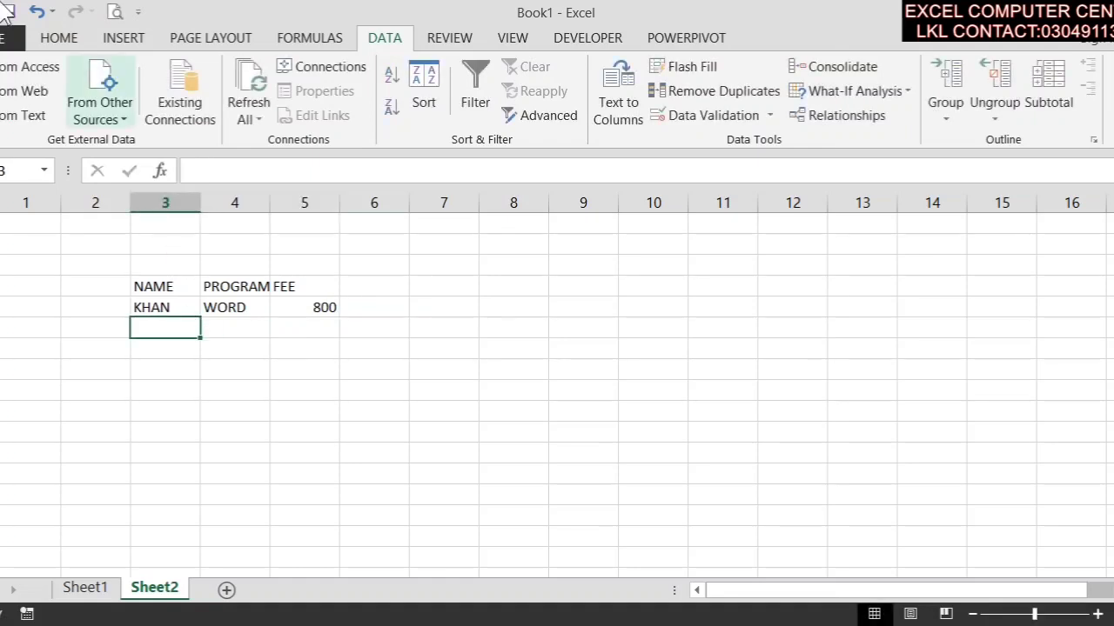
Step: Autofill the first record's name, program and fee down through eight more rows
{"action": "left_click", "coordinate": [159, 306]}
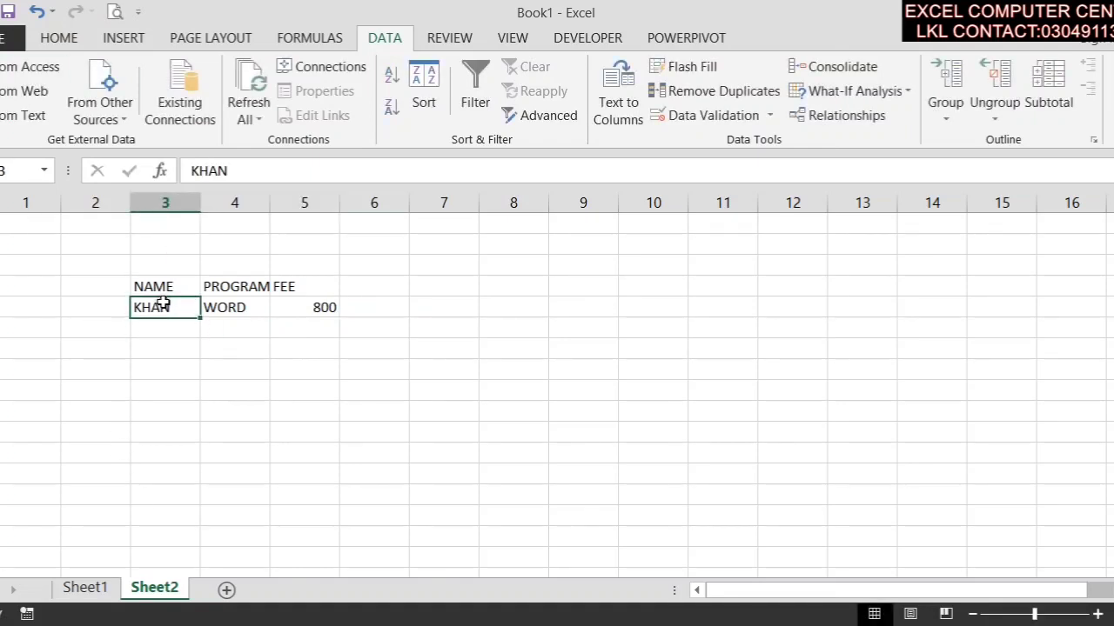
{"action": "left_click_drag", "start_coordinate": [201, 317], "coordinate": [201, 484]}
{"action": "left_click", "coordinate": [229, 301]}
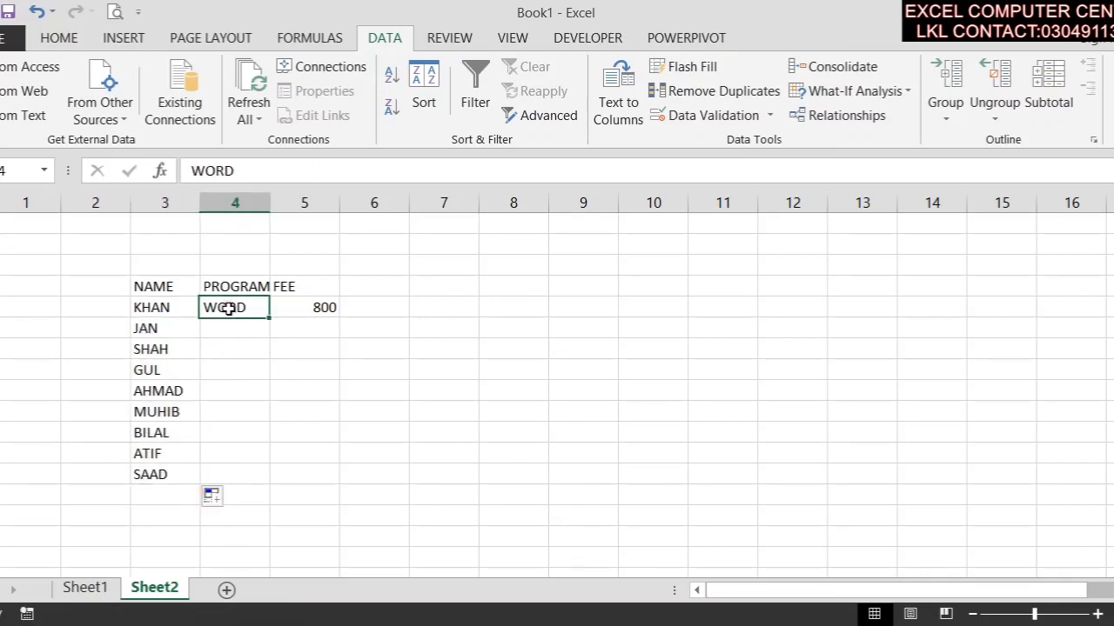
{"action": "left_click_drag", "start_coordinate": [270, 317], "coordinate": [267, 477]}
{"action": "left_click", "coordinate": [324, 308]}
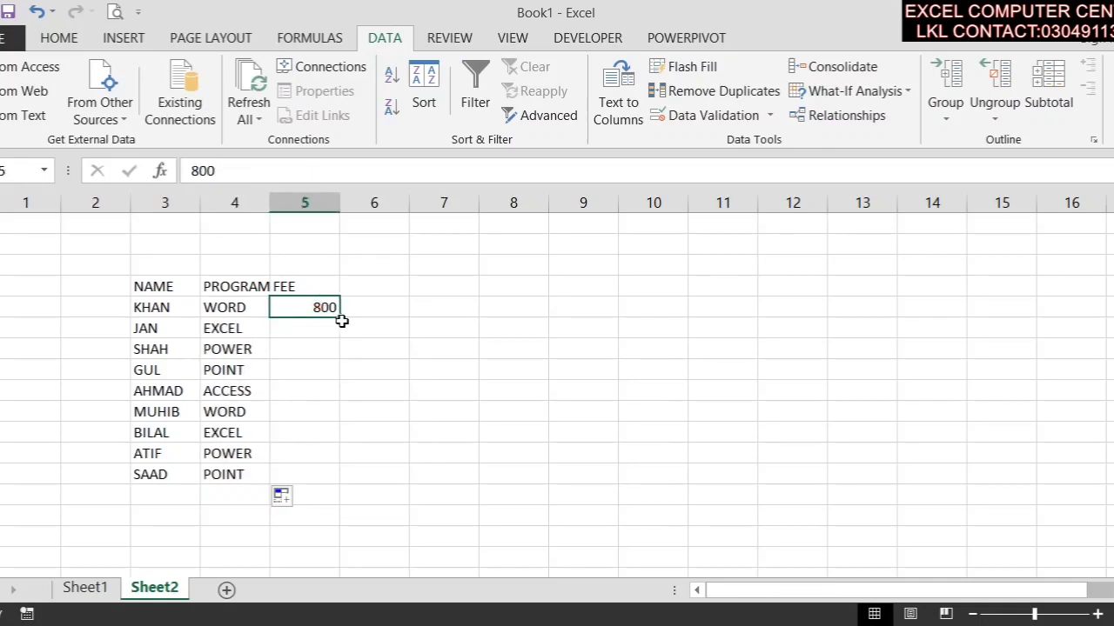
{"action": "left_click_drag", "start_coordinate": [337, 320], "coordinate": [340, 484]}
Step: Set the FEE values of the second, third and fourth records to 700, 400 and 600
{"action": "left_click", "coordinate": [317, 327]}
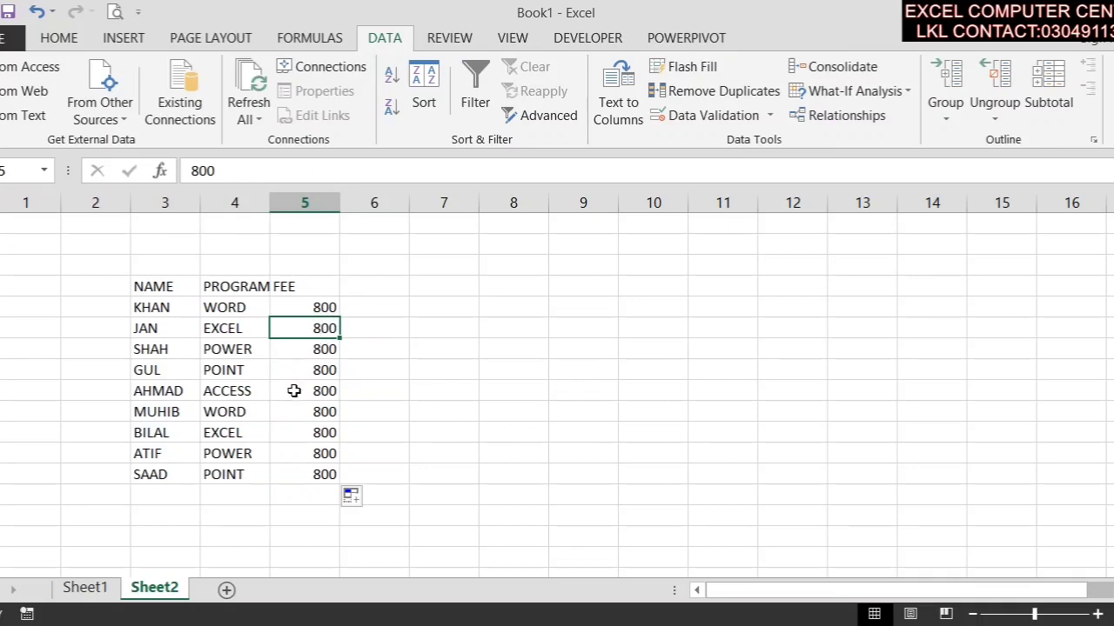
{"action": "type", "text": "700"}
{"action": "left_click", "coordinate": [327, 349]}
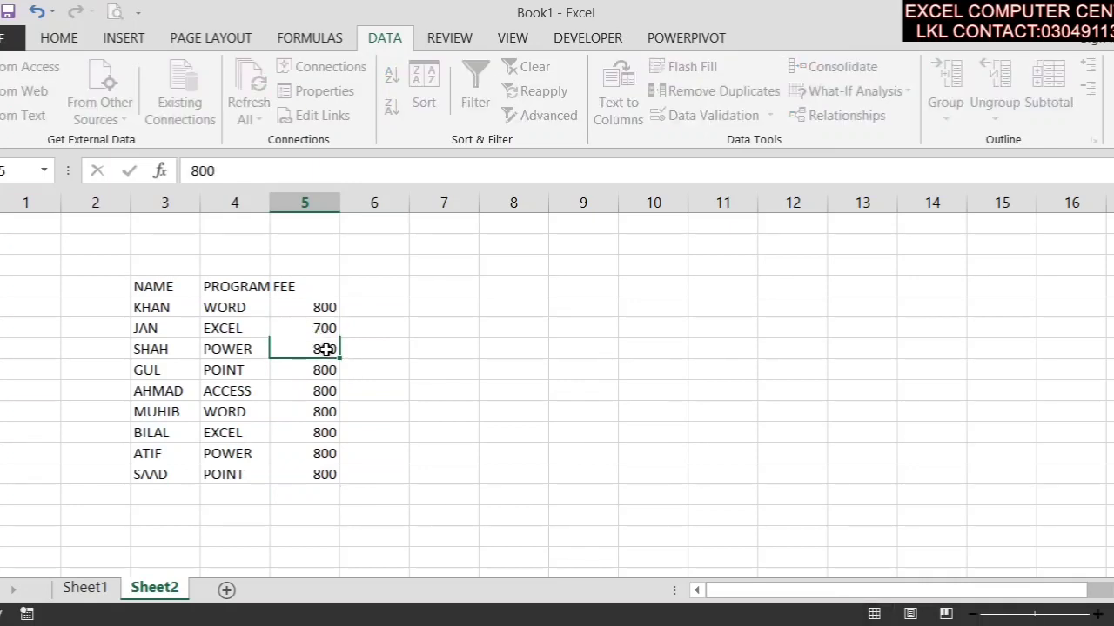
{"action": "type", "text": "4"}
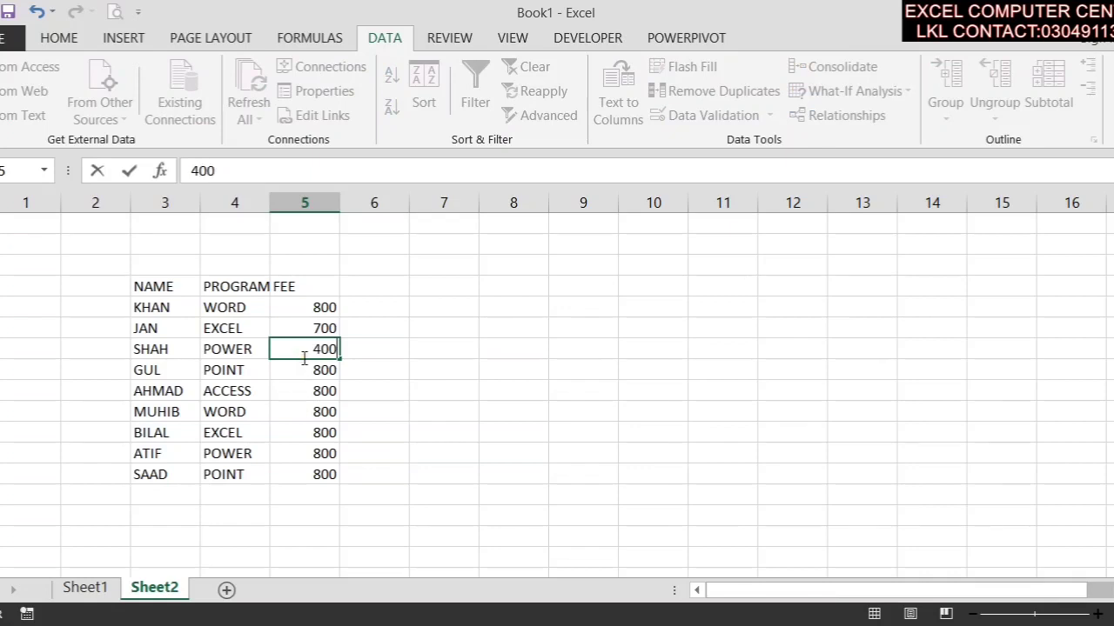
{"action": "type", "text": "00"}
{"action": "left_click", "coordinate": [302, 369]}
{"action": "type", "text": "600"}
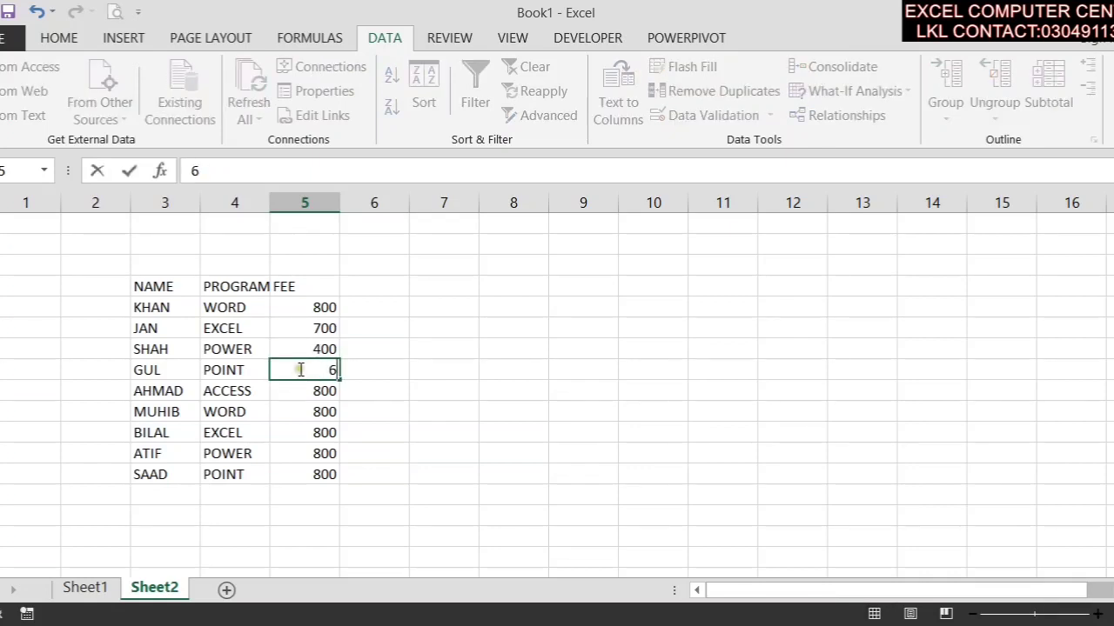
Step: Set the FEE values of the fifth, sixth and eighth records to 800, 300 and 700
{"action": "left_click", "coordinate": [319, 390]}
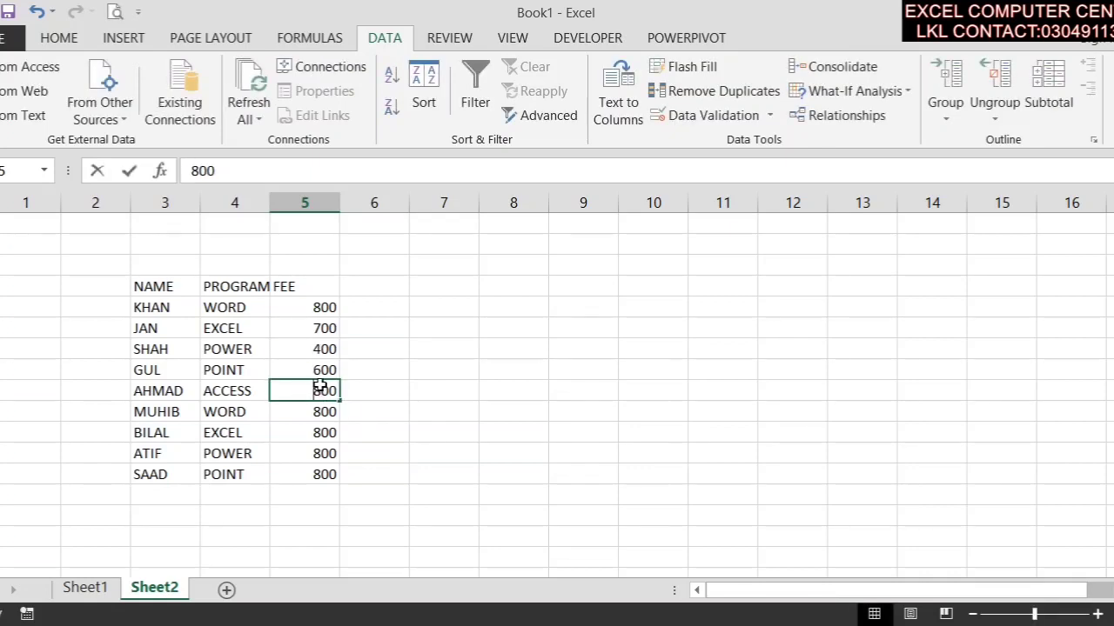
{"action": "type", "text": "80"}
{"action": "left_click", "coordinate": [328, 412]}
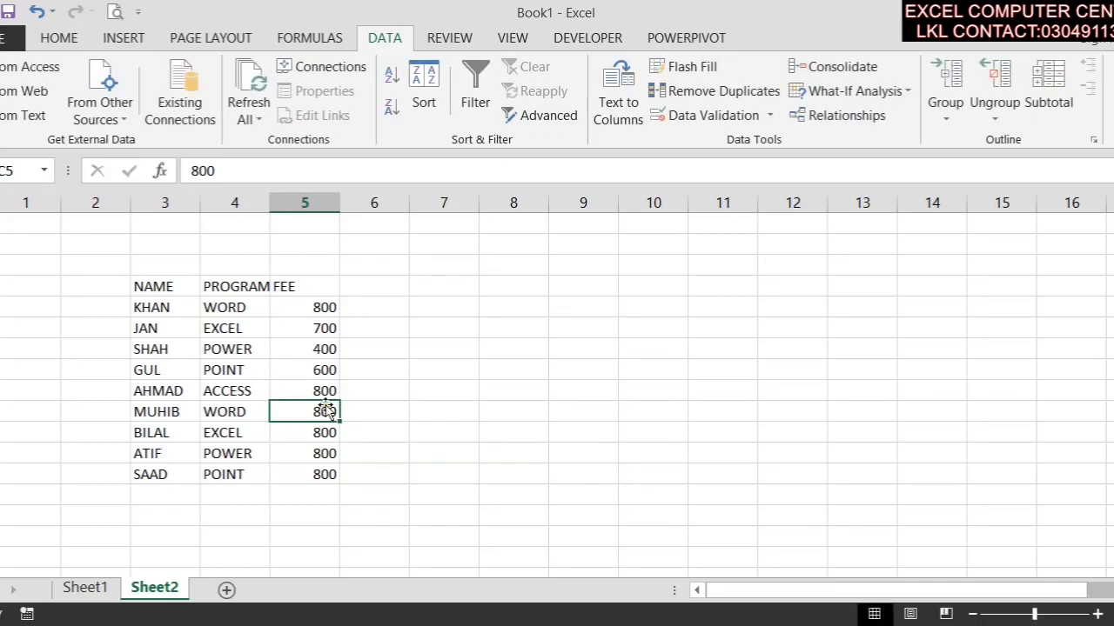
{"action": "type", "text": "300"}
{"action": "left_click", "coordinate": [328, 454]}
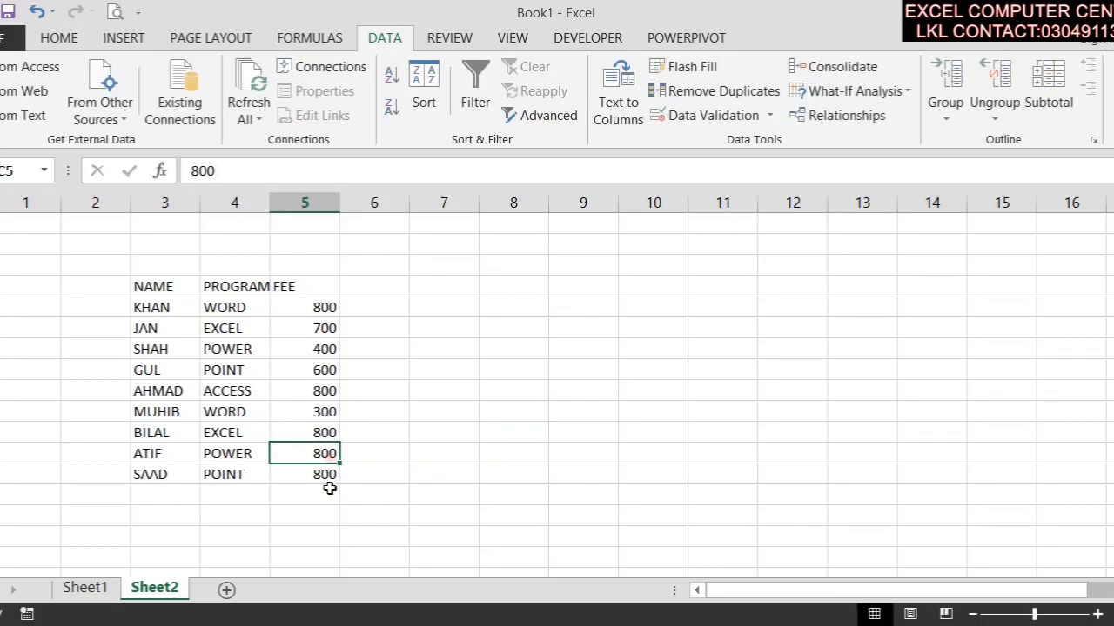
{"action": "type", "text": "700"}
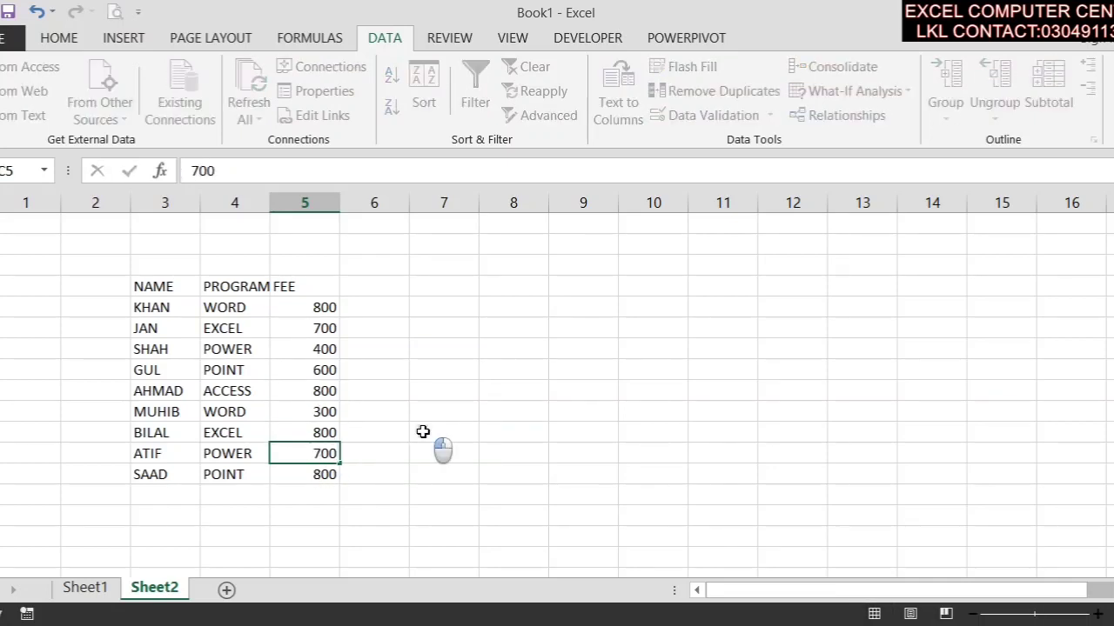
{"action": "left_click", "coordinate": [423, 432]}
Step: Apply All Borders to the whole data range, including the header row
{"action": "left_click_drag", "start_coordinate": [149, 284], "coordinate": [313, 478]}
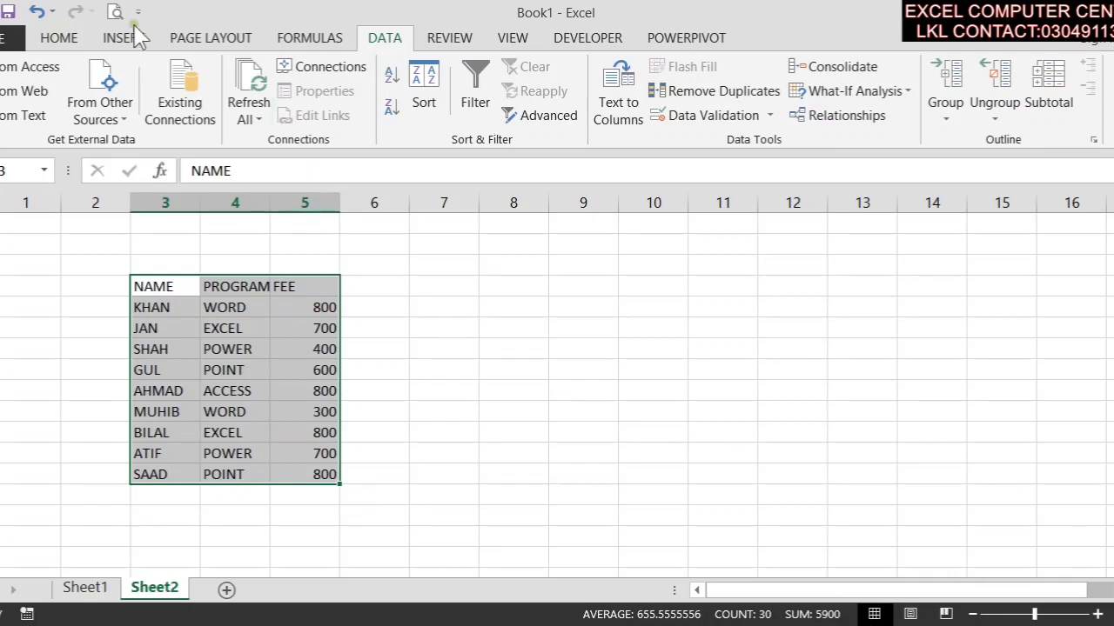
{"action": "left_click", "coordinate": [58, 37]}
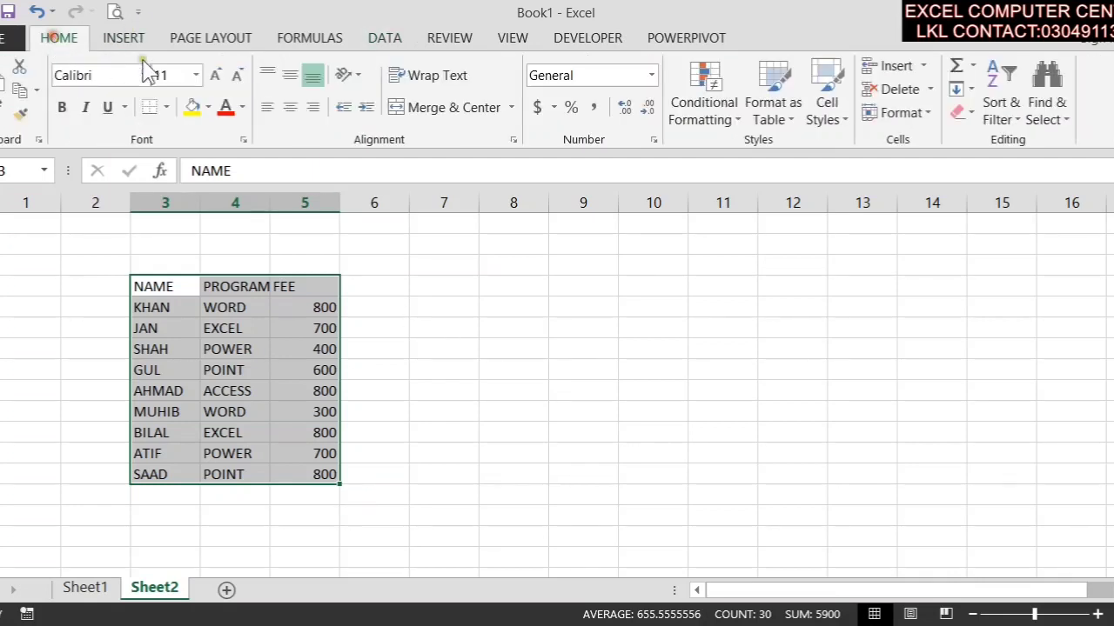
{"action": "left_click", "coordinate": [166, 106]}
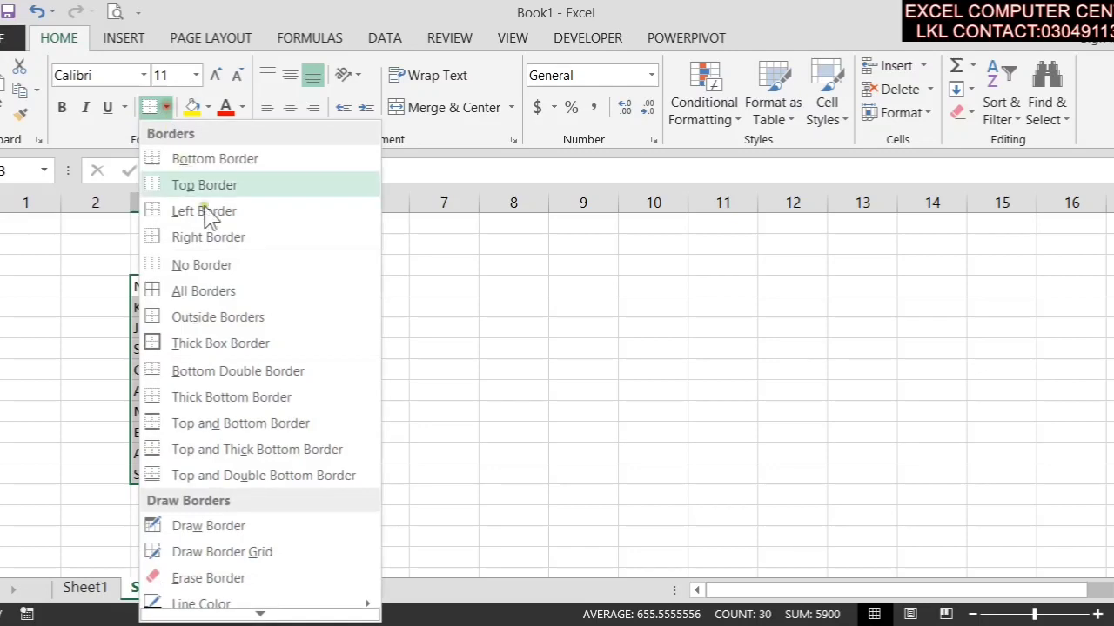
{"action": "left_click", "coordinate": [218, 292]}
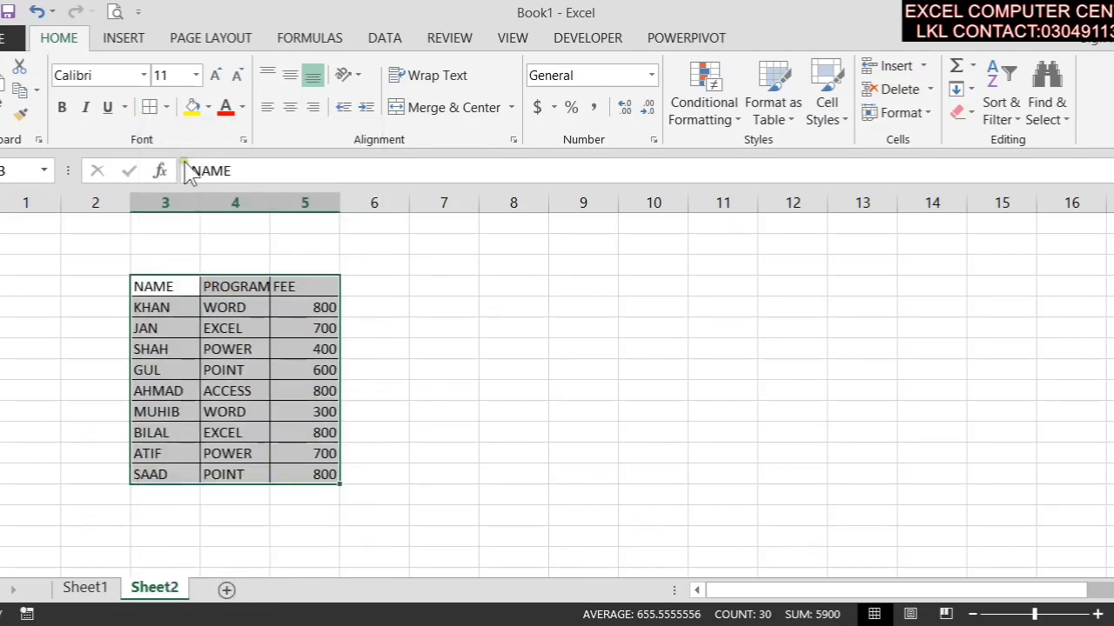
Step: Fill the NAME, PROGRAM and FEE header cells with yellow
{"action": "left_click_drag", "start_coordinate": [161, 286], "coordinate": [294, 284]}
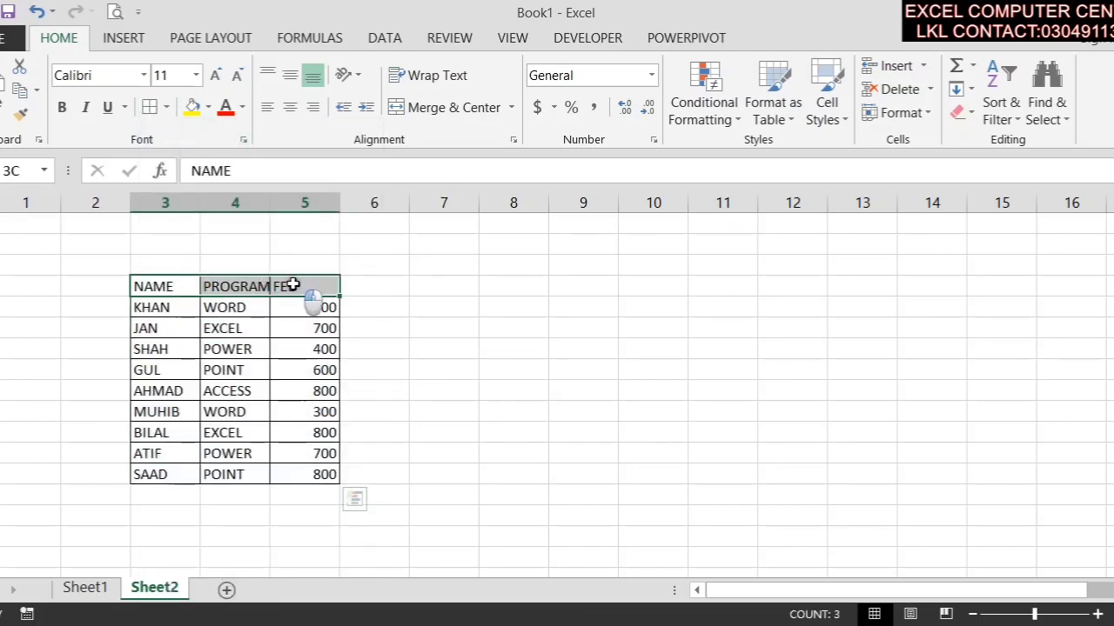
{"action": "left_click", "coordinate": [193, 106]}
{"action": "left_click", "coordinate": [281, 388]}
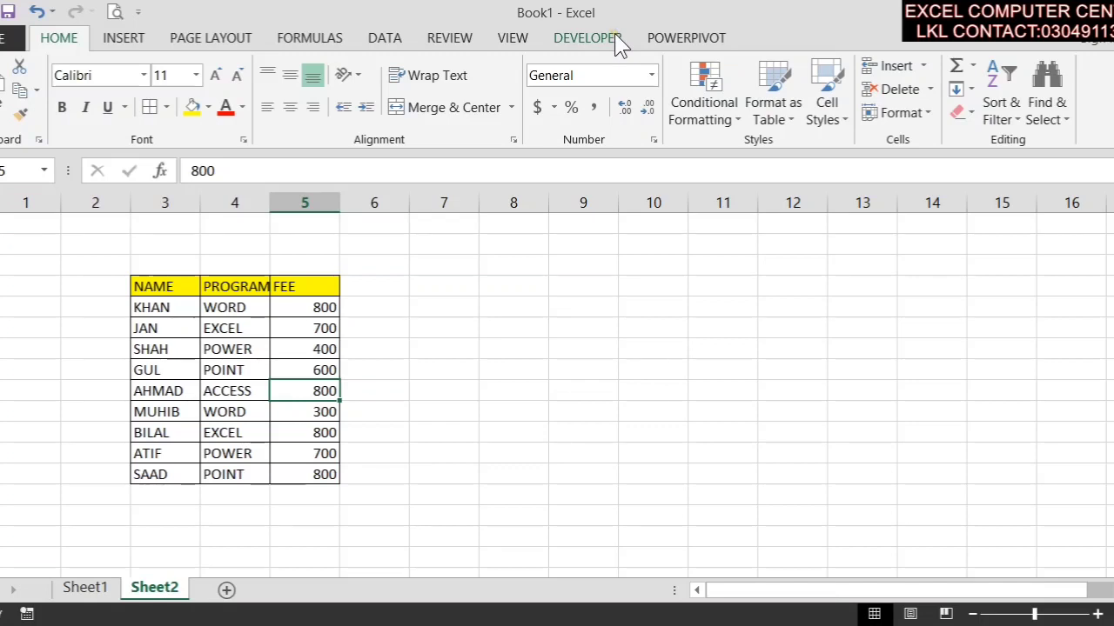
Step: Start recording a macro named Macro1, stored in This Workbook
{"action": "left_click", "coordinate": [515, 38]}
{"action": "left_click", "coordinate": [1018, 123]}
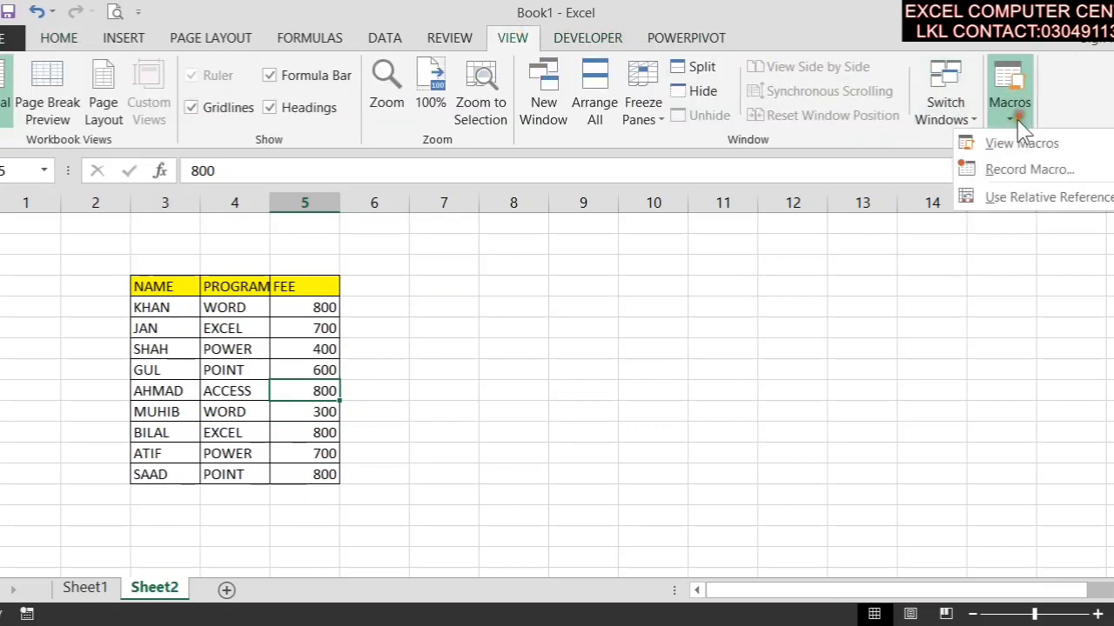
{"action": "left_click", "coordinate": [1007, 171]}
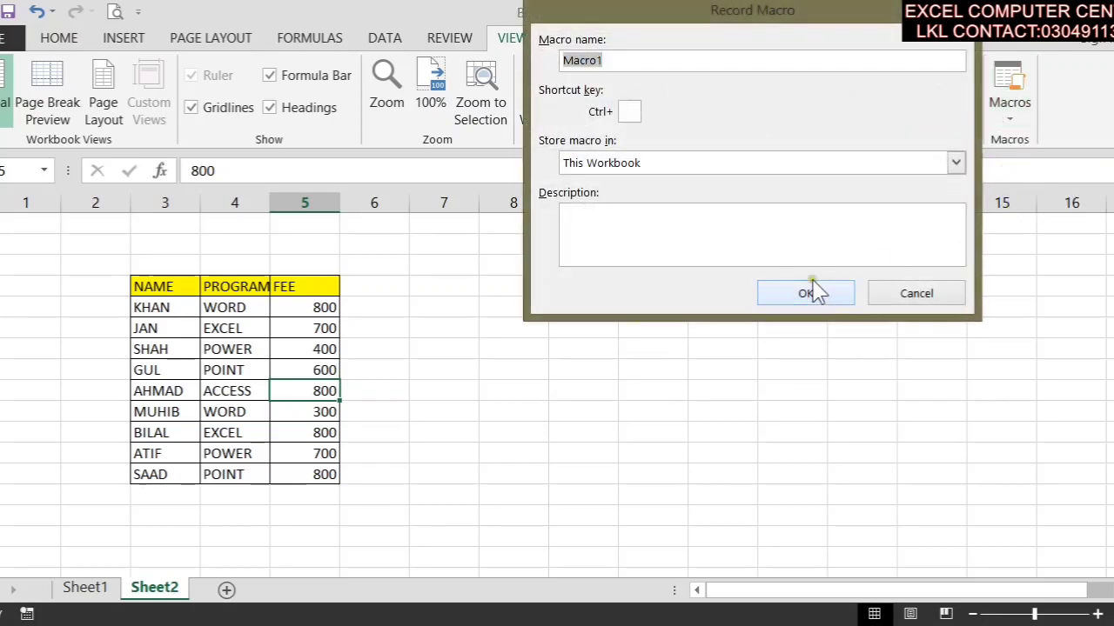
{"action": "left_click", "coordinate": [787, 303]}
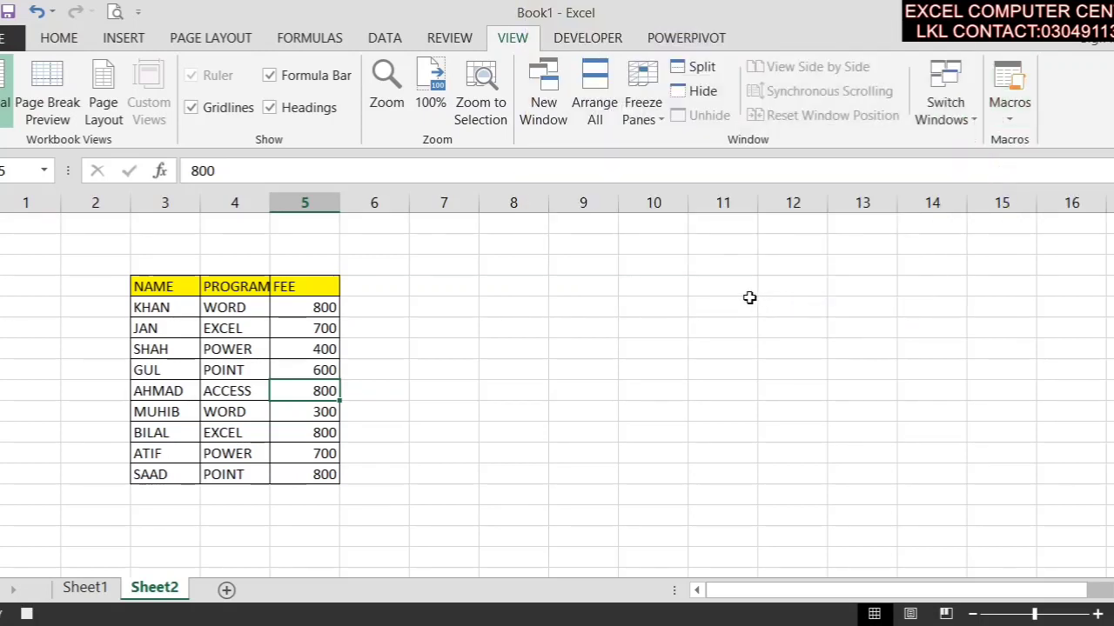
{"action": "left_click", "coordinate": [514, 303]}
Step: Copy the NAME, PROGRAM and FEE header row to column 10 in rows 3 and 11
{"action": "left_click_drag", "start_coordinate": [145, 283], "coordinate": [313, 294]}
{"action": "key", "text": "ctrl+c"}
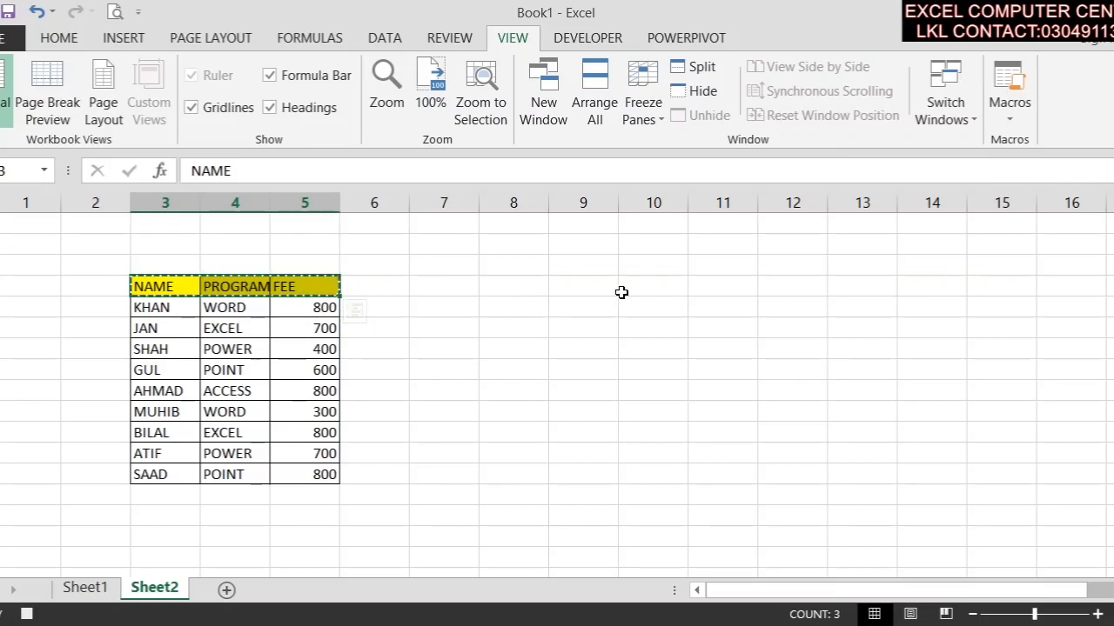
{"action": "left_click", "coordinate": [664, 270]}
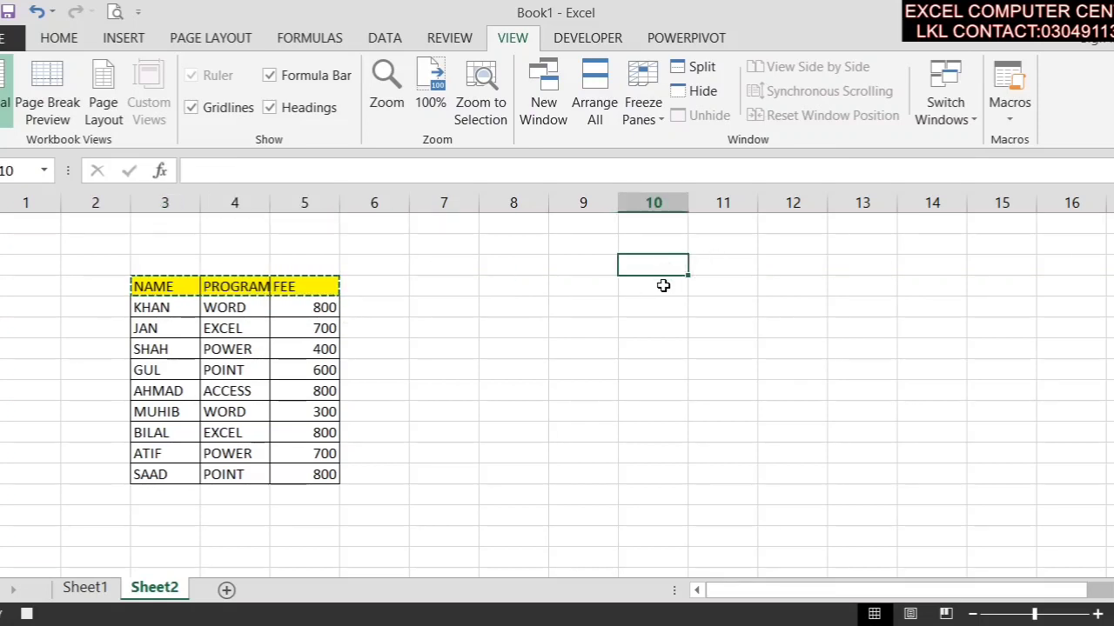
{"action": "key", "text": "ctrl+v"}
{"action": "left_click", "coordinate": [665, 426]}
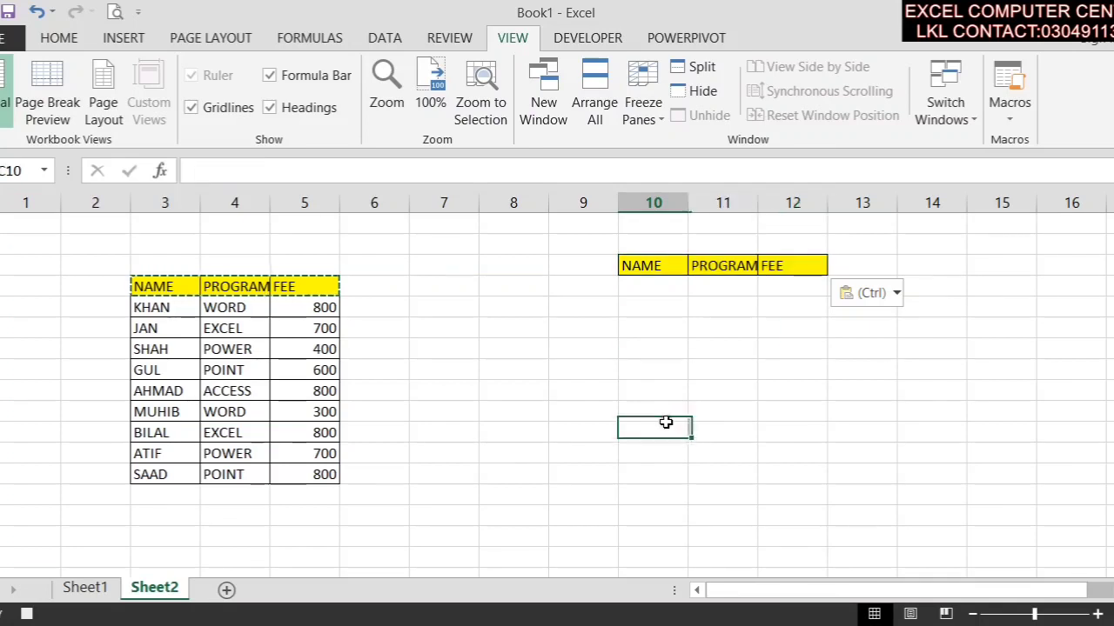
{"action": "key", "text": "ctrl+v"}
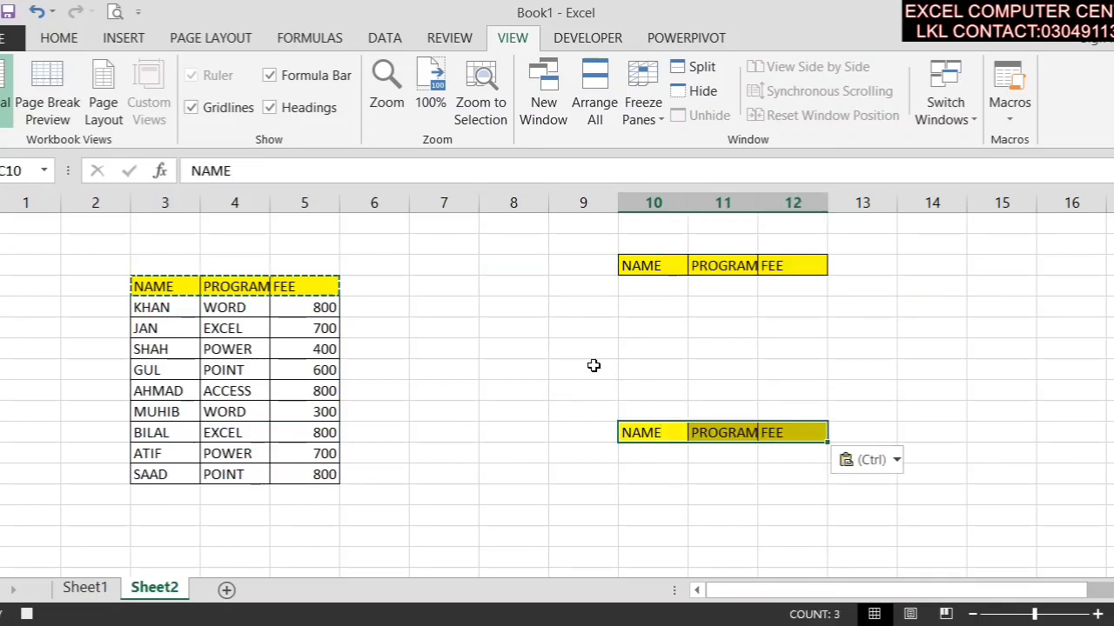
{"action": "double_click", "coordinate": [465, 288]}
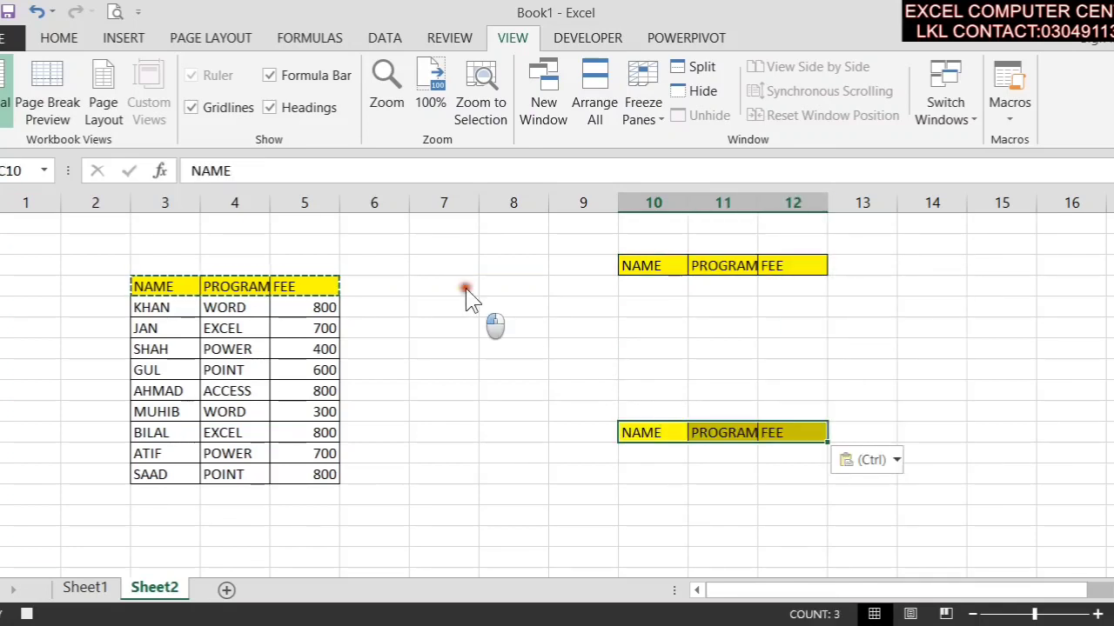
{"action": "left_click", "coordinate": [474, 347]}
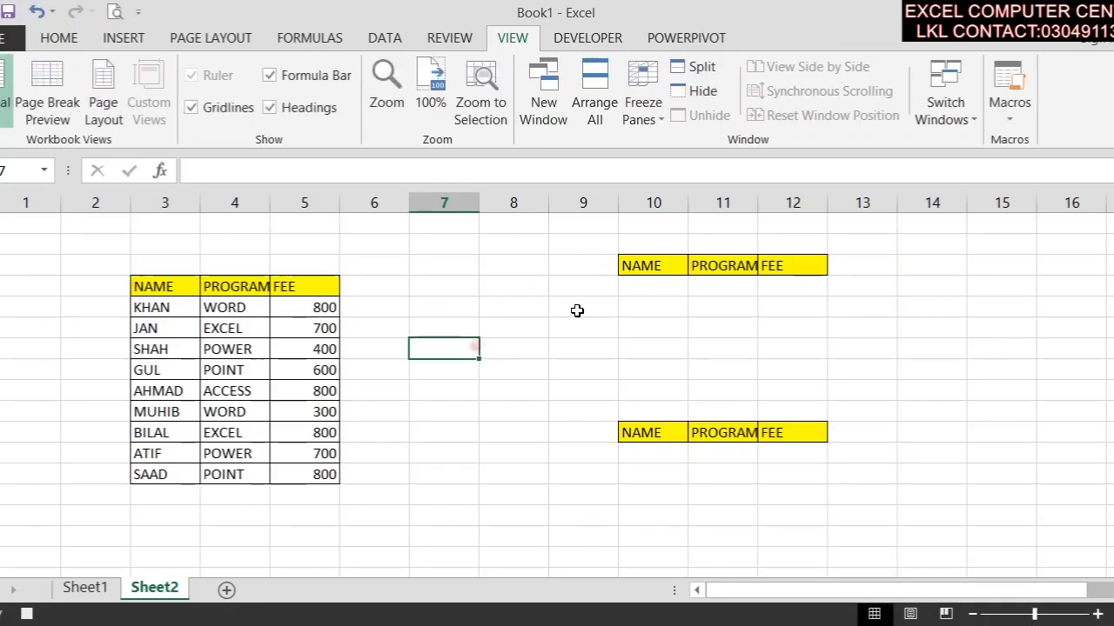
Step: Set up an Advanced Filter with list range R4C3:R13C5 and criteria range R3C10:R4C12
{"action": "left_click", "coordinate": [305, 39]}
{"action": "left_click", "coordinate": [383, 44]}
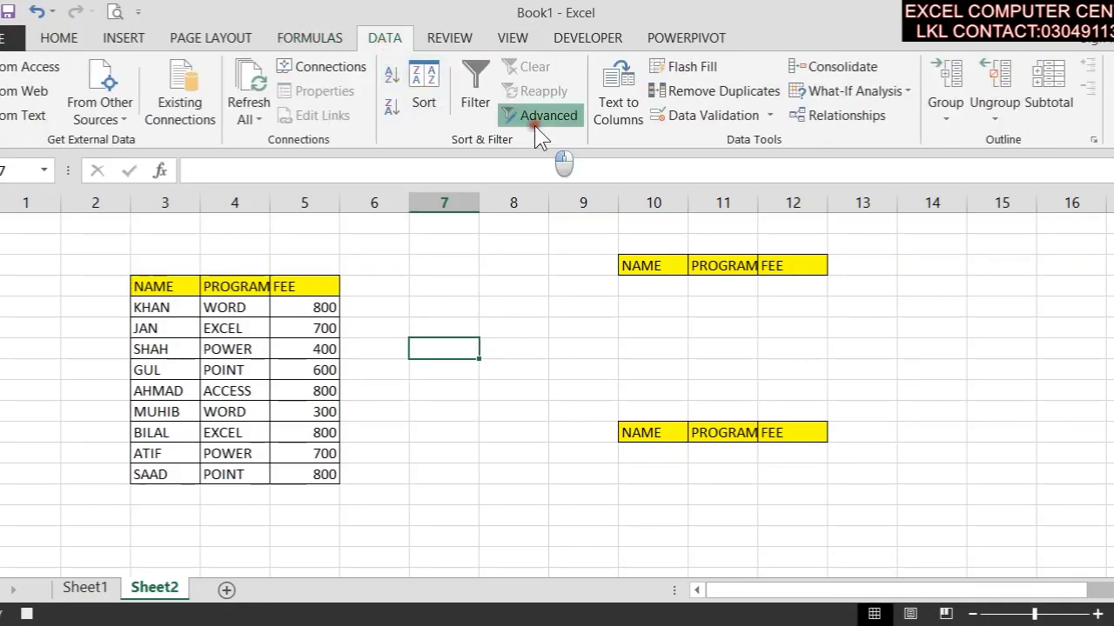
{"action": "left_click", "coordinate": [570, 113]}
{"action": "left_click_drag", "start_coordinate": [684, 41], "coordinate": [767, 36]}
{"action": "left_click_drag", "start_coordinate": [177, 283], "coordinate": [335, 474]}
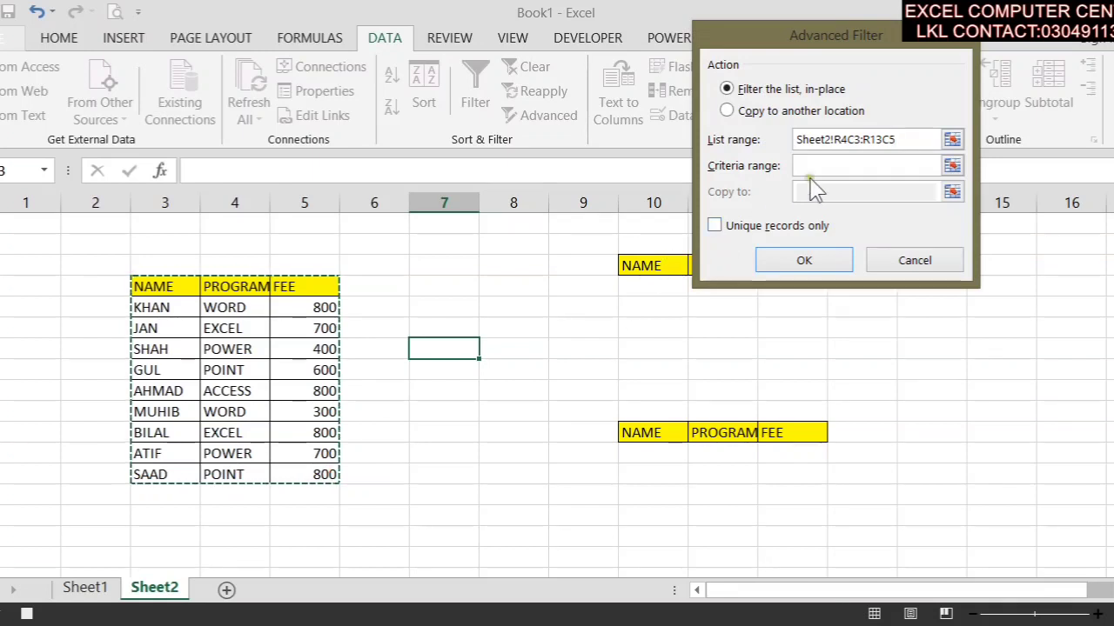
{"action": "left_click", "coordinate": [835, 165]}
{"action": "left_click_drag", "start_coordinate": [665, 260], "coordinate": [787, 294]}
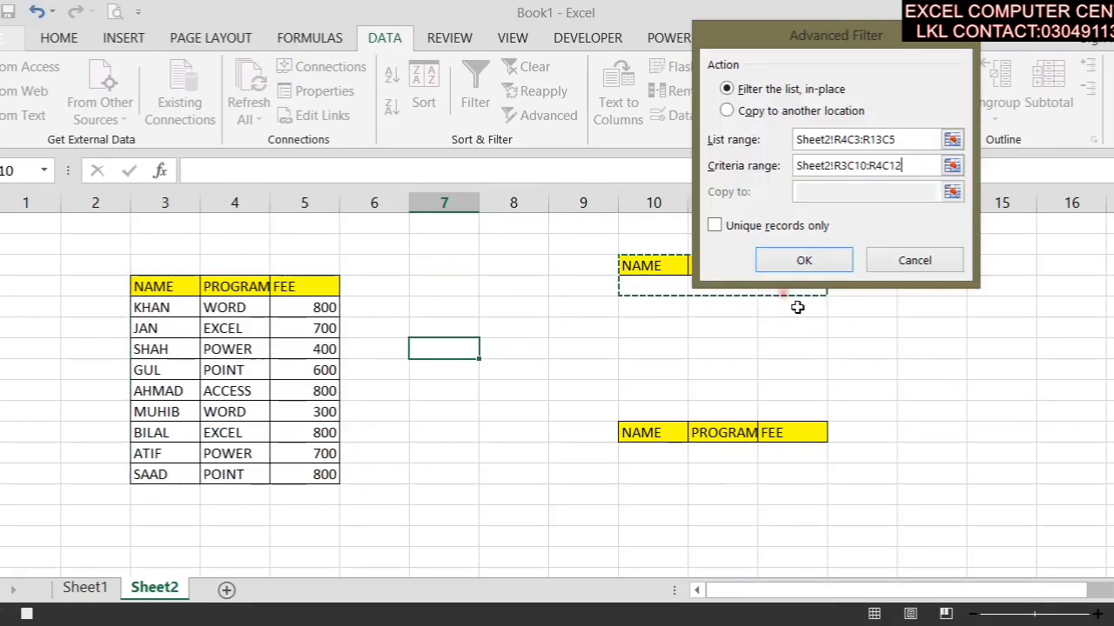
Step: Have the Advanced Filter copy its results to another location, R11C10:R21C12, and run it
{"action": "left_click", "coordinate": [727, 110]}
{"action": "left_click", "coordinate": [849, 190]}
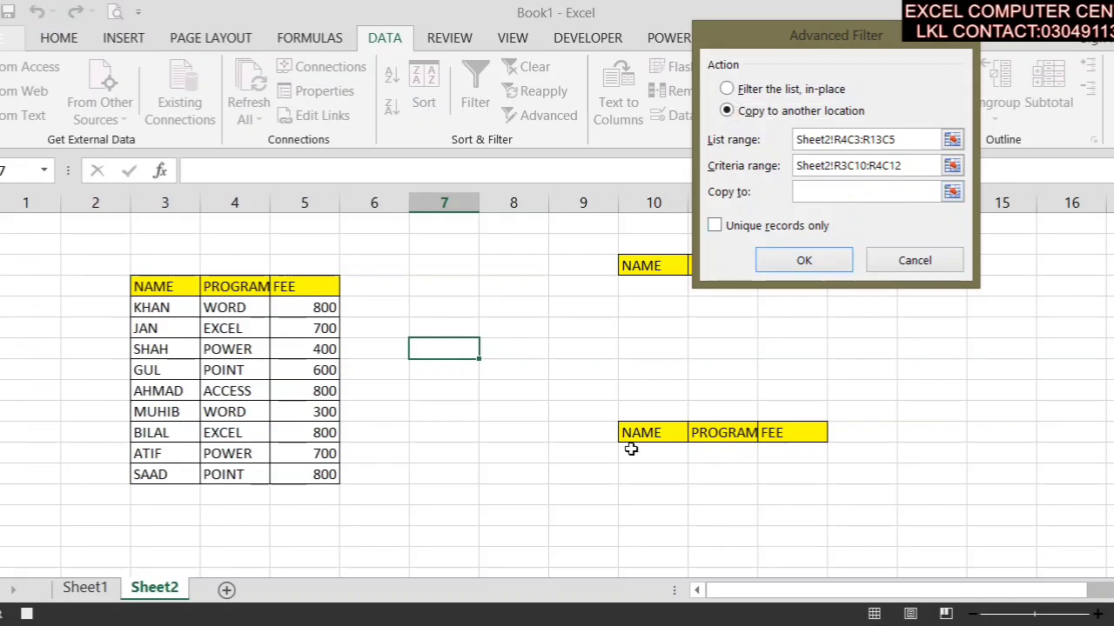
{"action": "left_click_drag", "start_coordinate": [653, 440], "coordinate": [802, 523]}
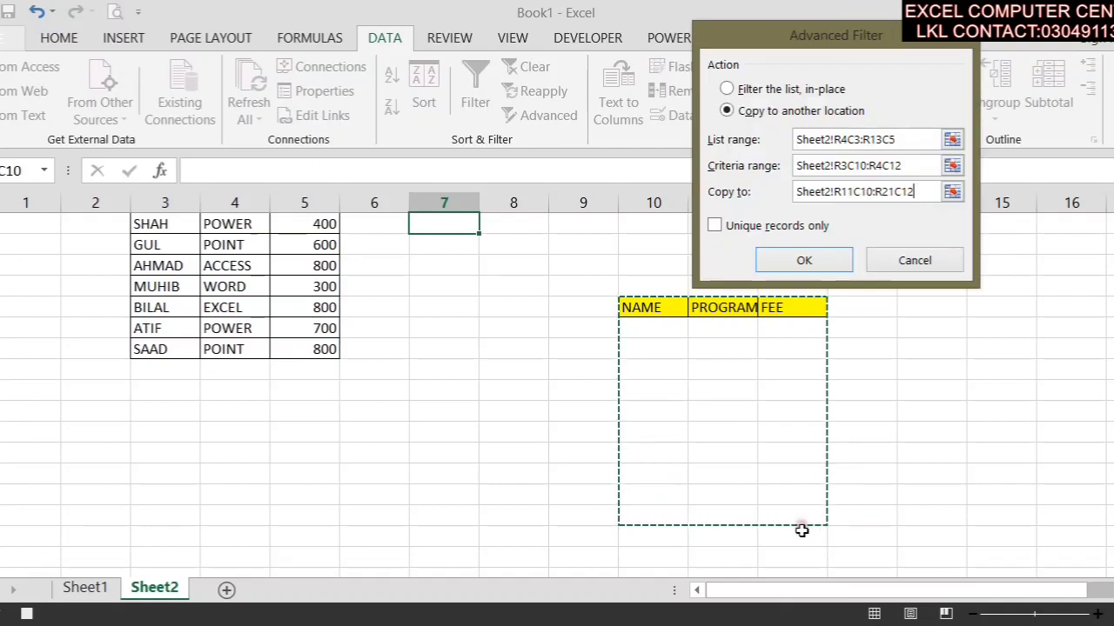
{"action": "left_click", "coordinate": [797, 260]}
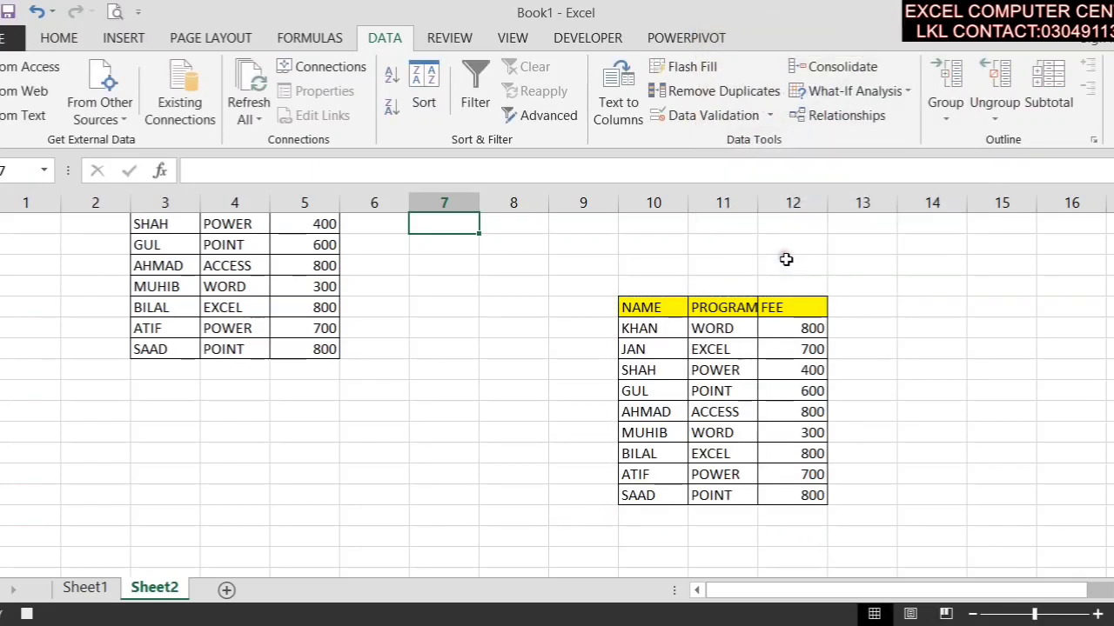
Step: Stop recording the macro
{"action": "scroll", "coordinate": [740, 317], "scroll_direction": "up", "scroll_amount": 2}
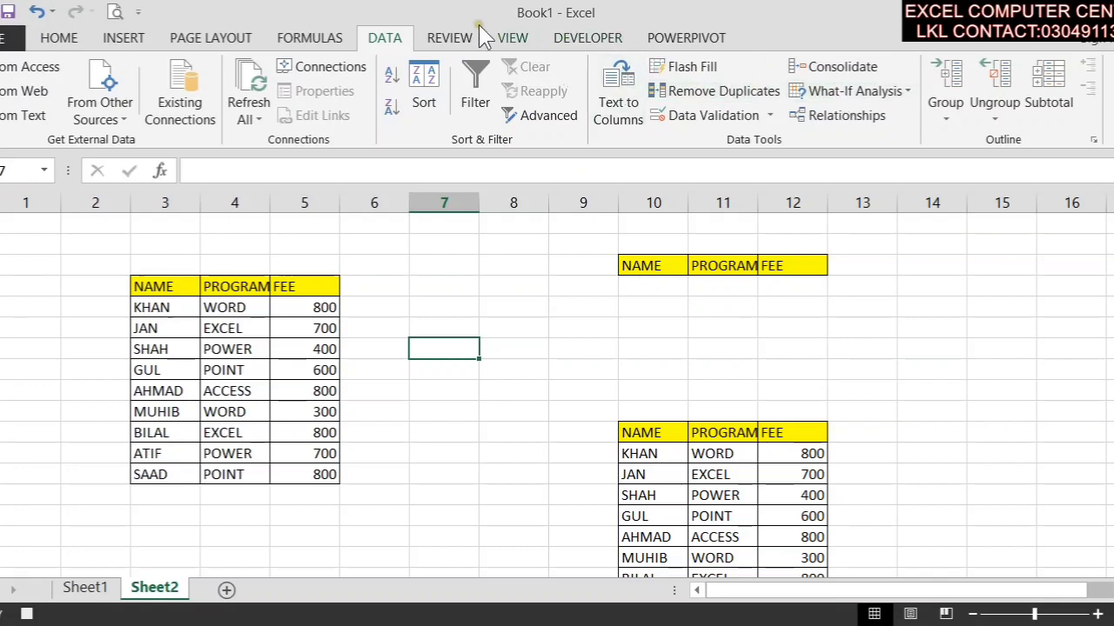
{"action": "left_click", "coordinate": [513, 39]}
{"action": "left_click", "coordinate": [1008, 117]}
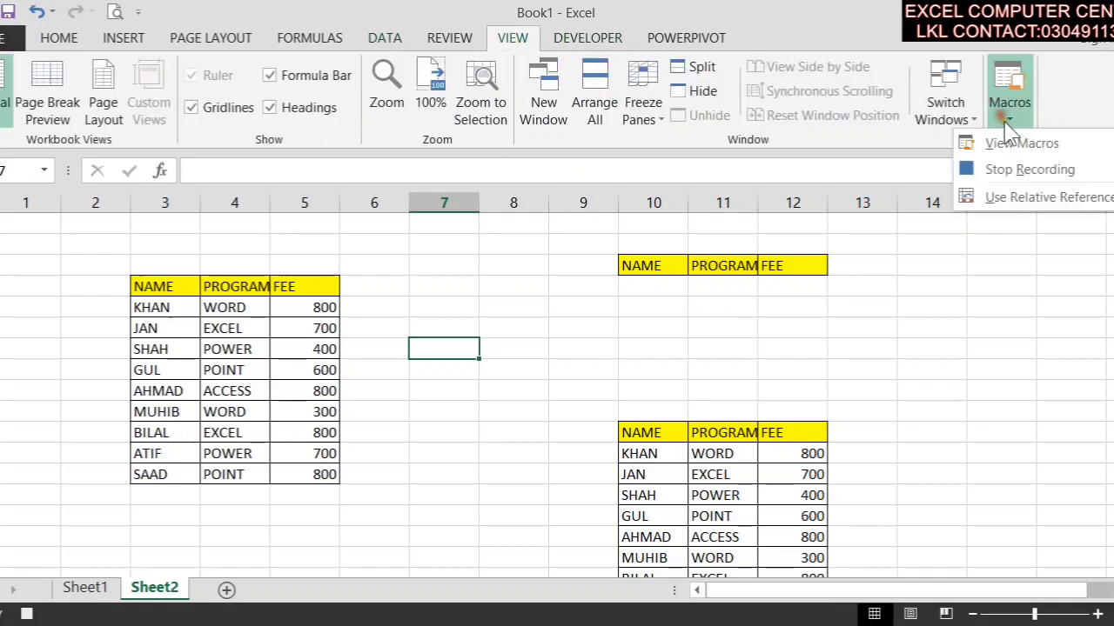
{"action": "left_click", "coordinate": [1012, 169]}
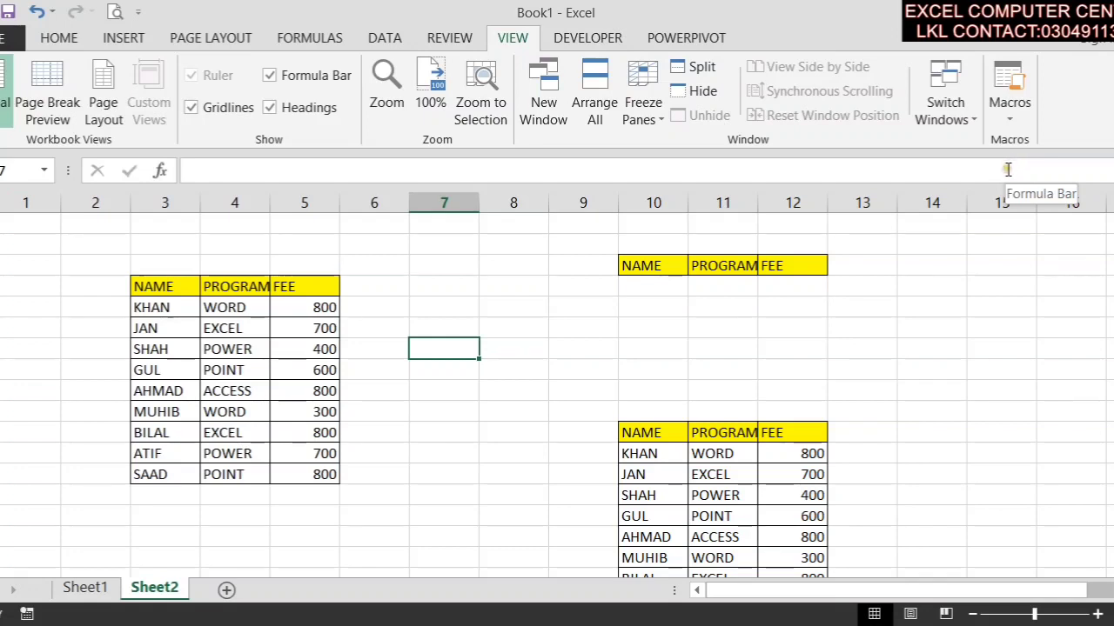
Step: Draw a form control button between the source list and the criteria headers and assign Macro1 to it
{"action": "left_click", "coordinate": [609, 40]}
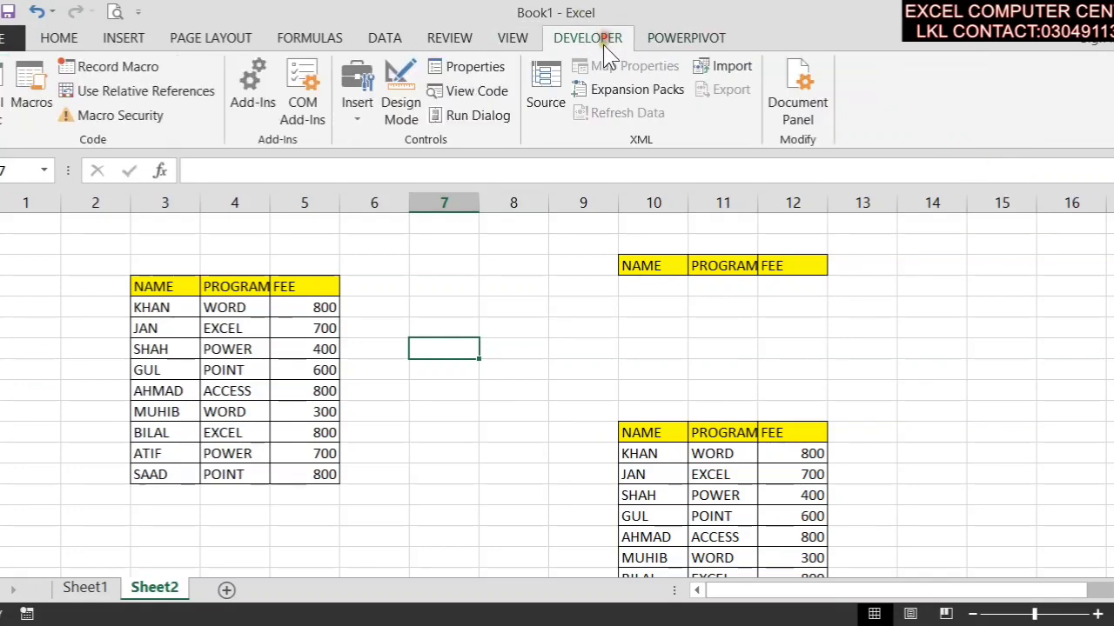
{"action": "left_click", "coordinate": [359, 97]}
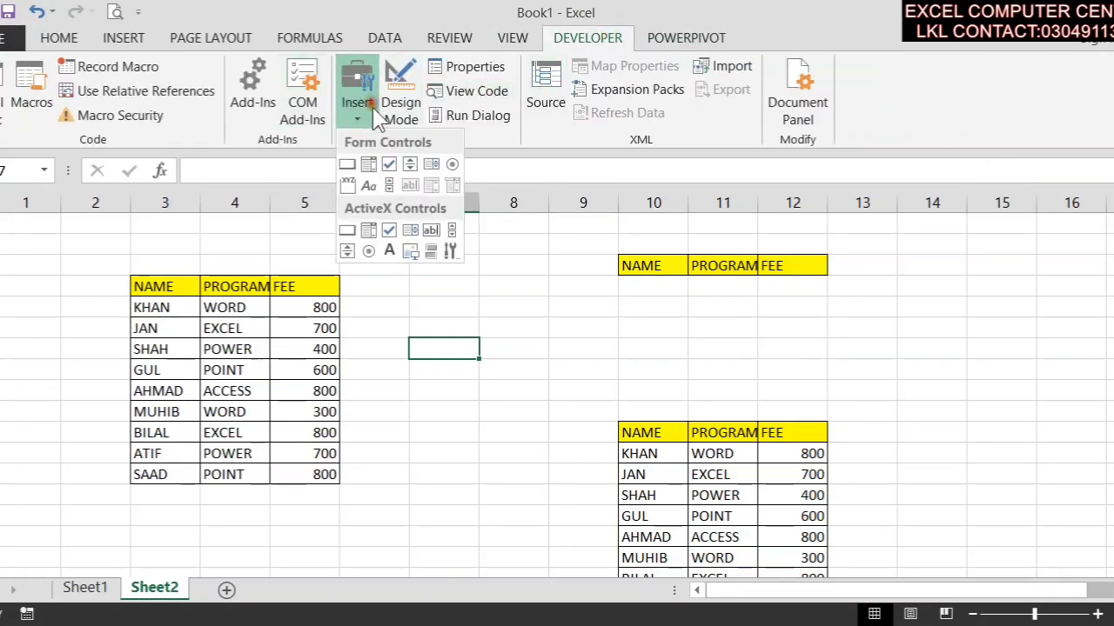
{"action": "left_click", "coordinate": [348, 164]}
{"action": "left_click_drag", "start_coordinate": [407, 298], "coordinate": [521, 367]}
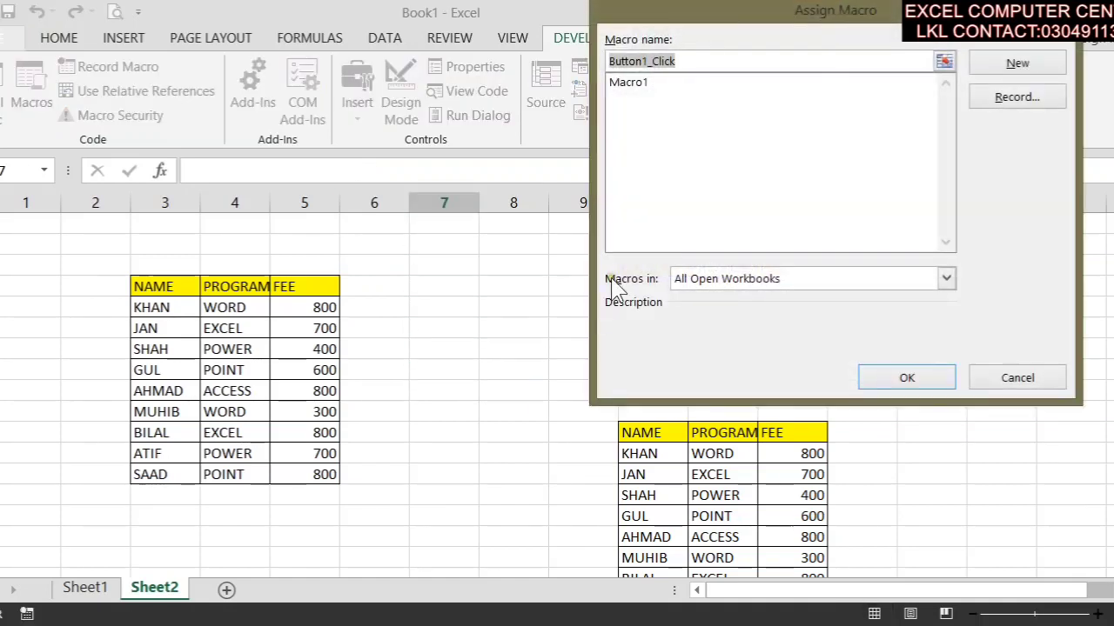
{"action": "left_click", "coordinate": [633, 83]}
{"action": "left_click", "coordinate": [907, 378]}
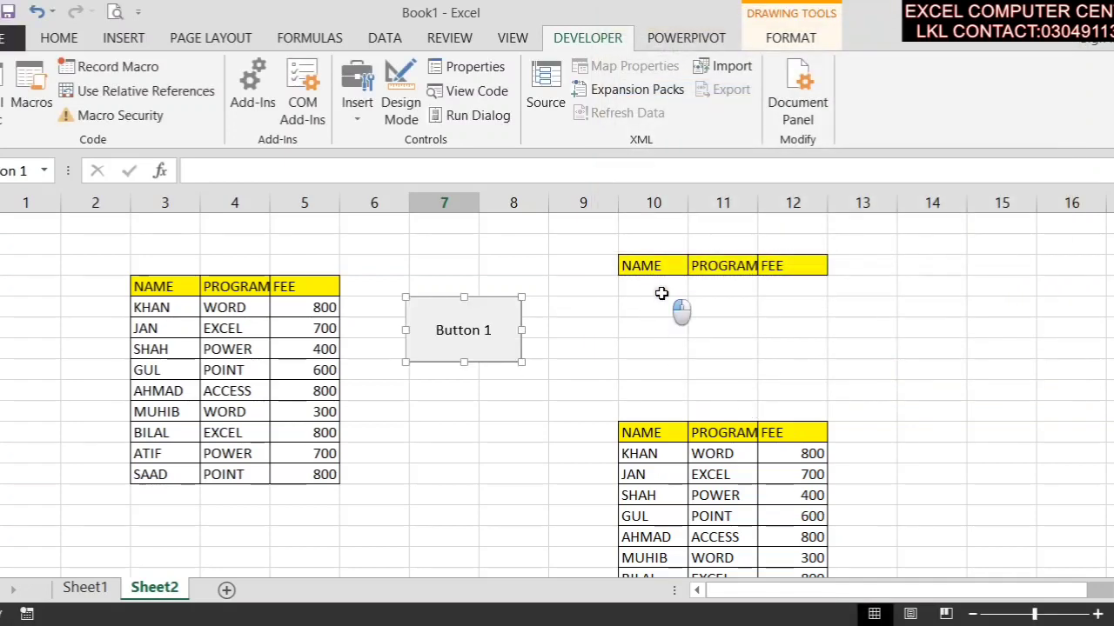
Step: Enter the first record's name as the NAME criterion and run the filter macro with the button
{"action": "left_click", "coordinate": [661, 293]}
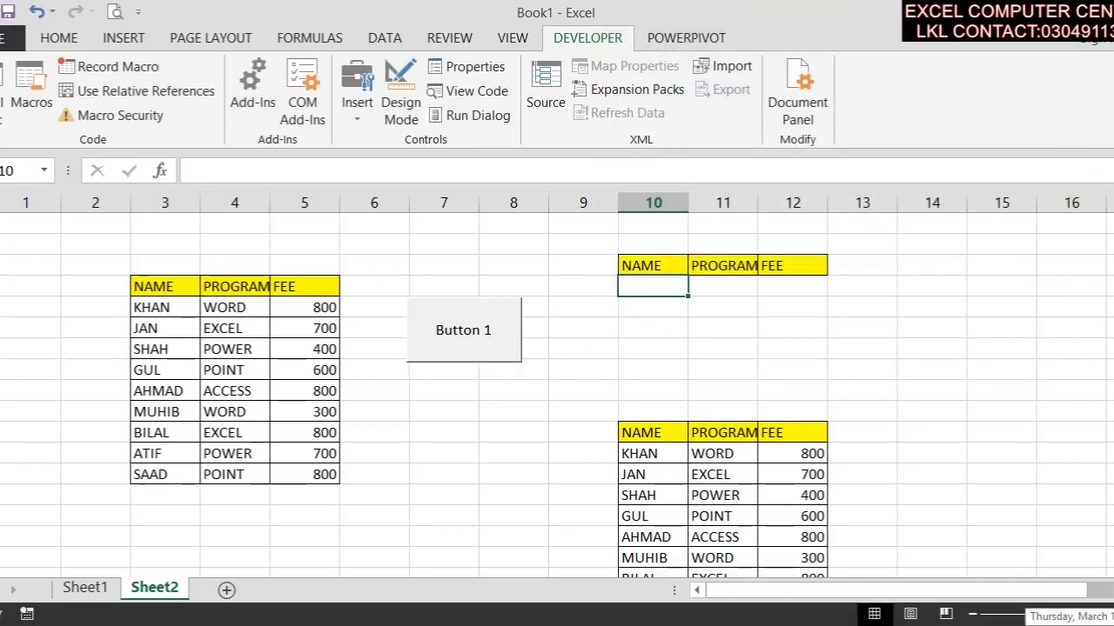
{"action": "type", "text": "KHAN"}
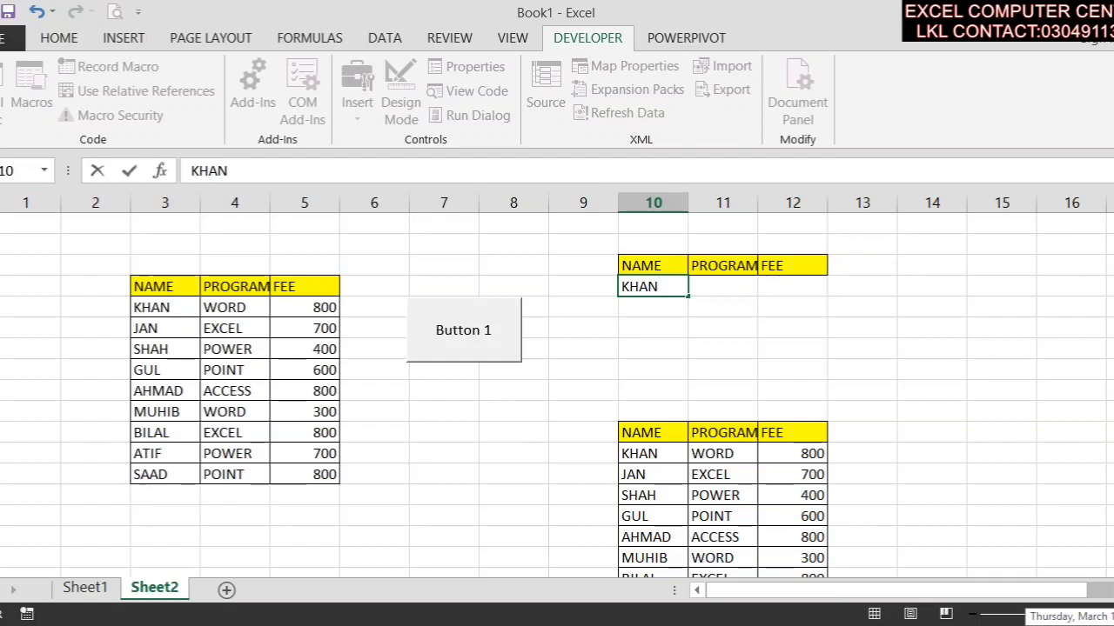
{"action": "left_click", "coordinate": [481, 324]}
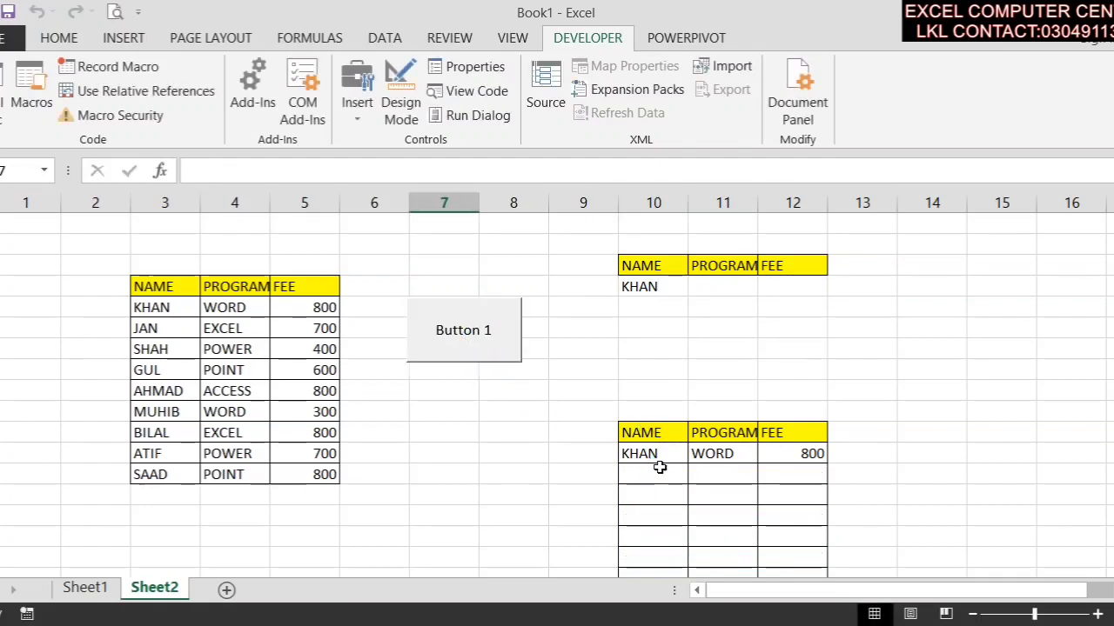
Step: Replace the NAME criterion with A* and run the filter macro with the button
{"action": "left_click", "coordinate": [648, 286]}
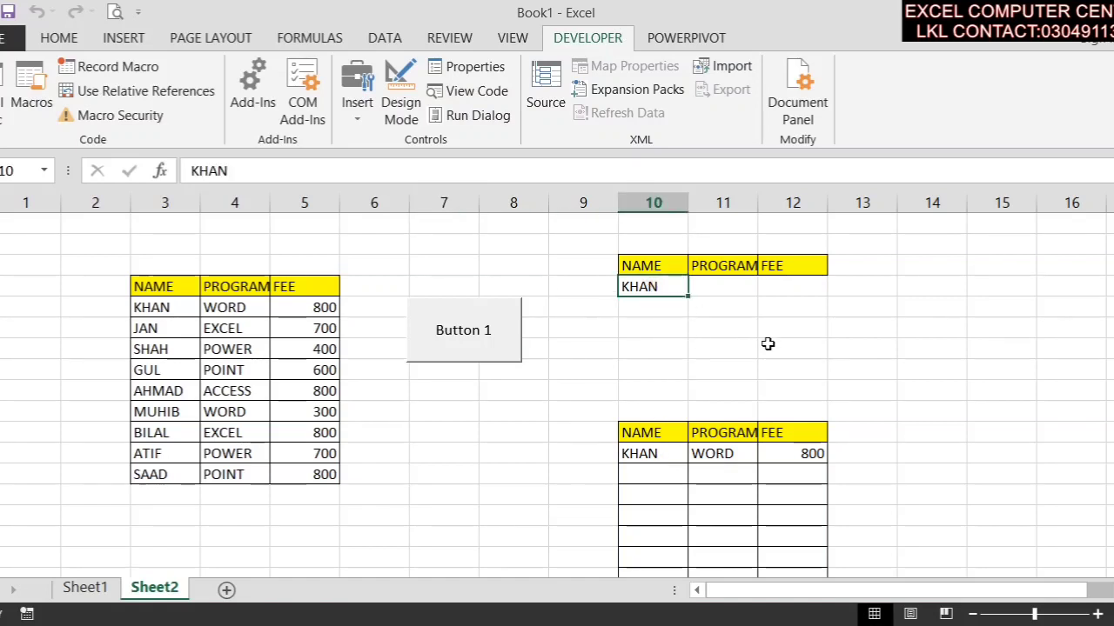
{"action": "type", "text": "A*"}
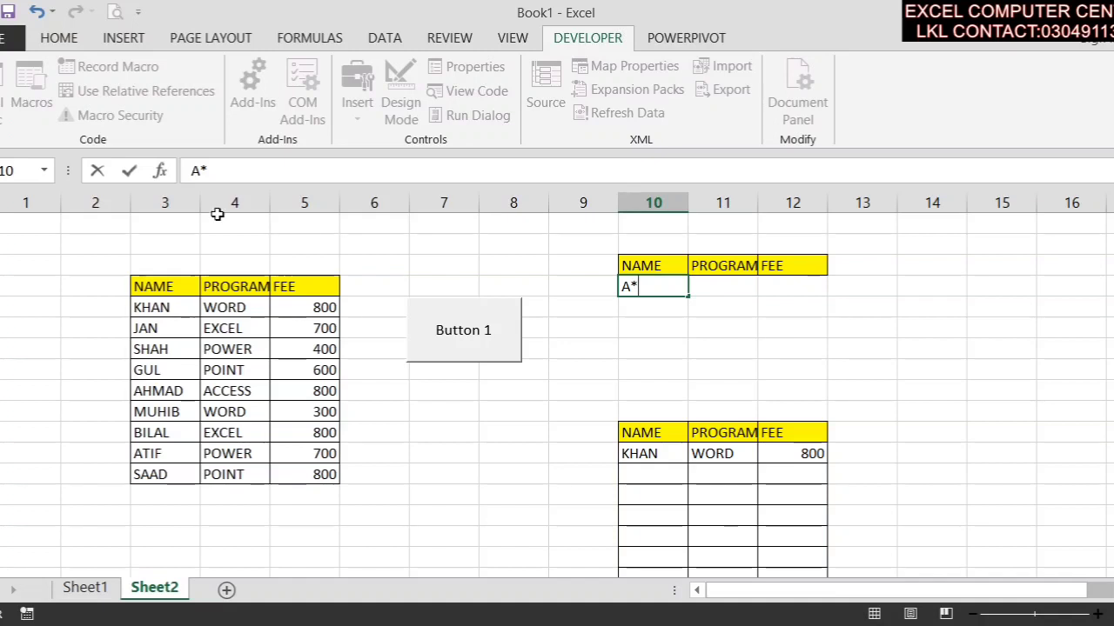
{"action": "left_click", "coordinate": [463, 342]}
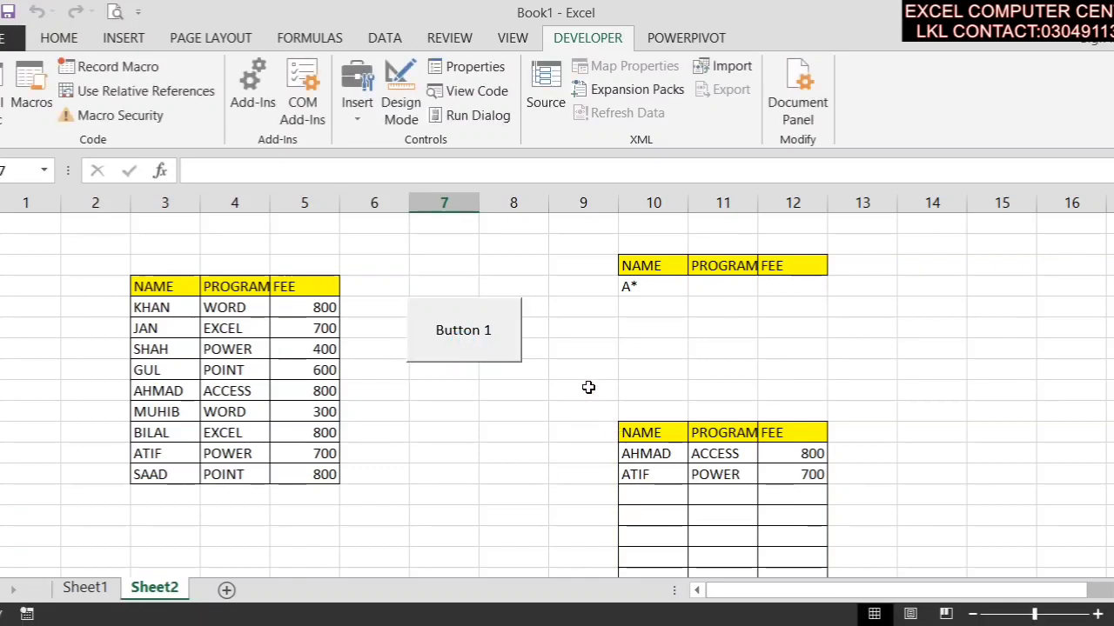
Step: Clear the NAME criterion, enter 400 as the FEE criterion and run the filter macro
{"action": "left_click", "coordinate": [665, 289]}
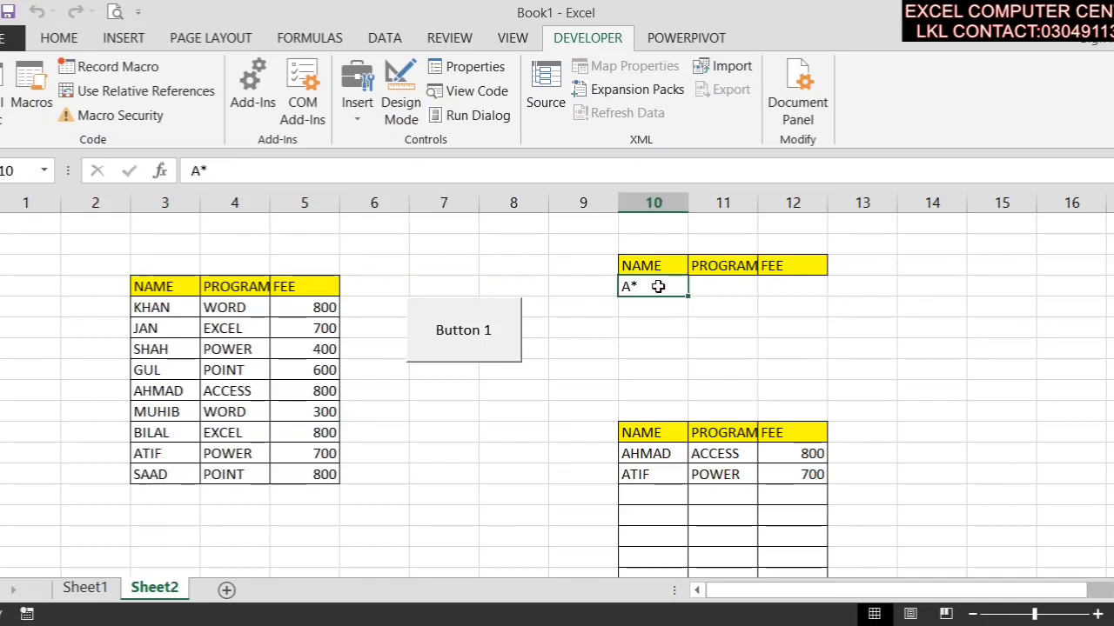
{"action": "key", "text": "Delete"}
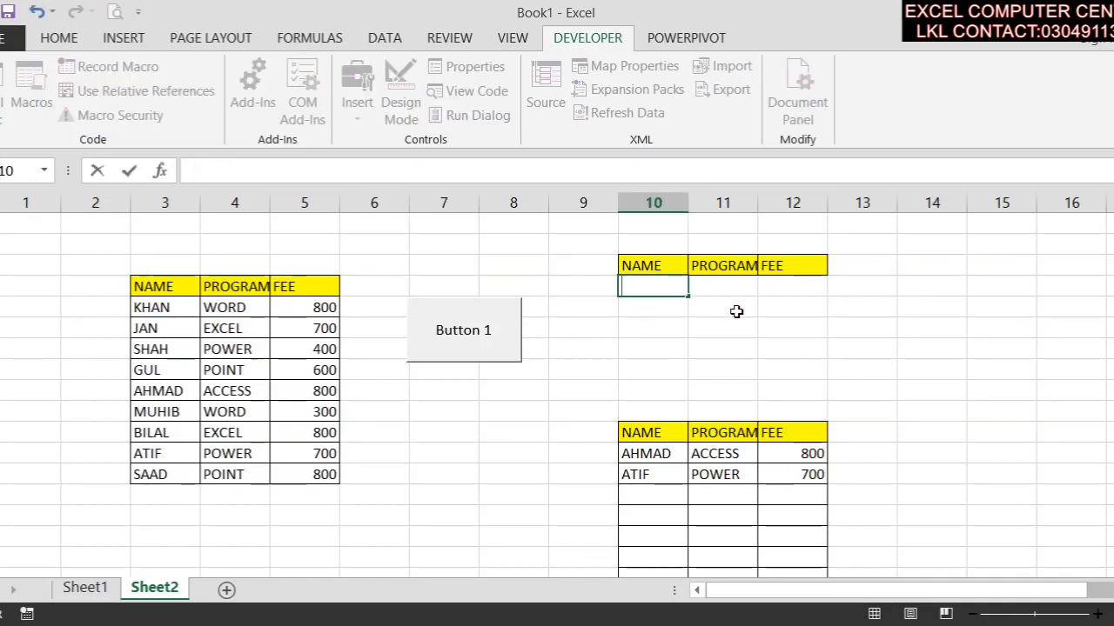
{"action": "left_click", "coordinate": [779, 293]}
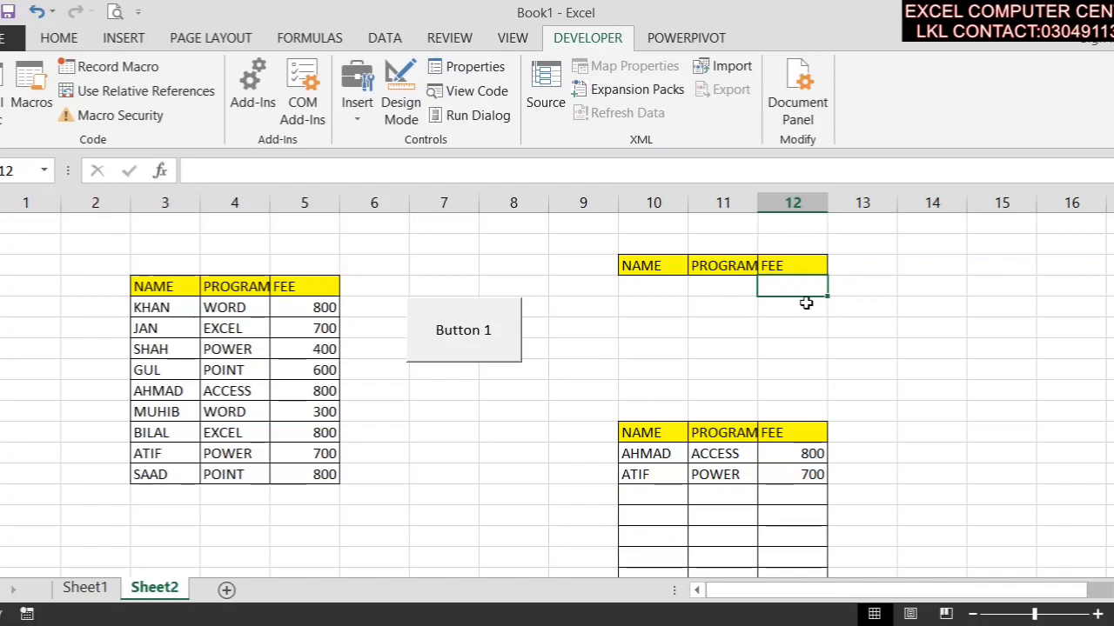
{"action": "type", "text": "400"}
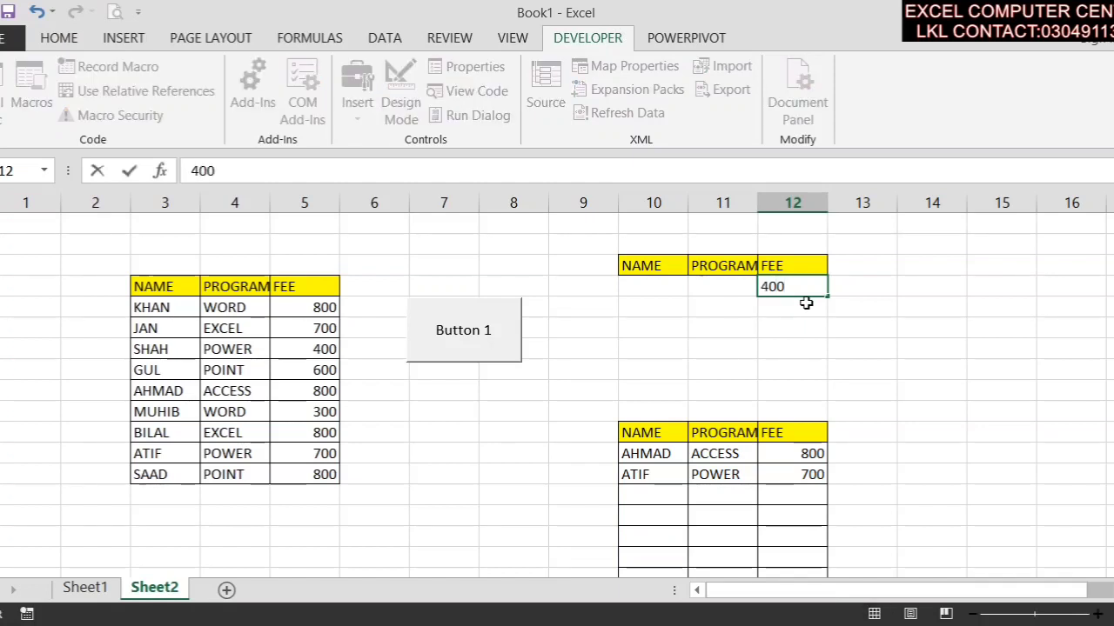
{"action": "left_click", "coordinate": [493, 337]}
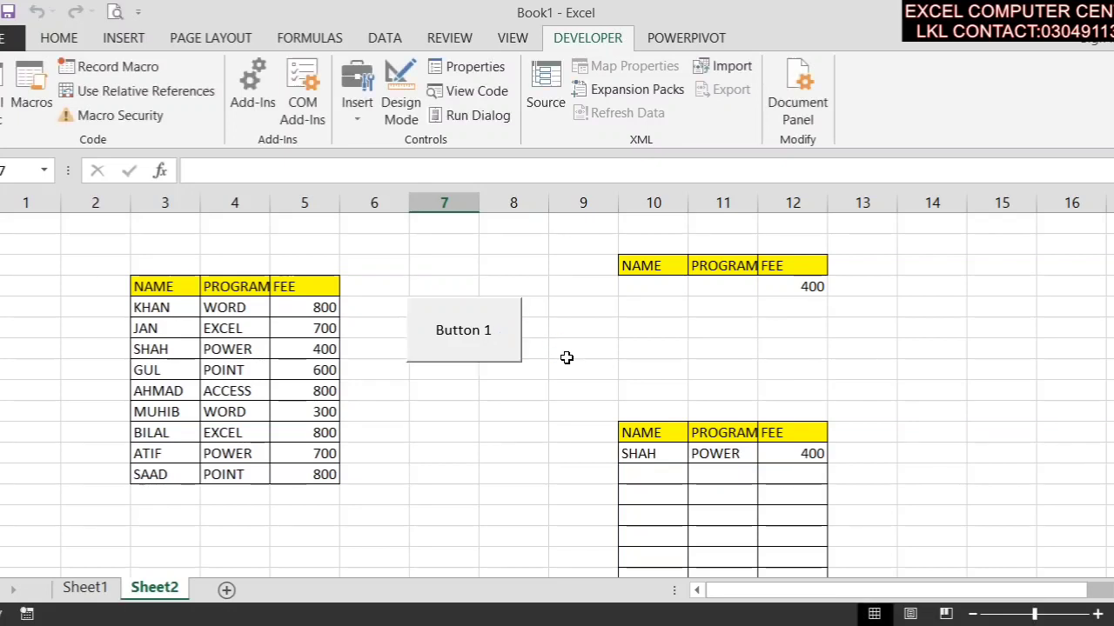
Step: Clear the FEE criterion, enter WORD as the PROGRAM criterion and run the filter macro
{"action": "left_click", "coordinate": [786, 287]}
{"action": "key", "text": "BackSpace"}
{"action": "left_click", "coordinate": [711, 290]}
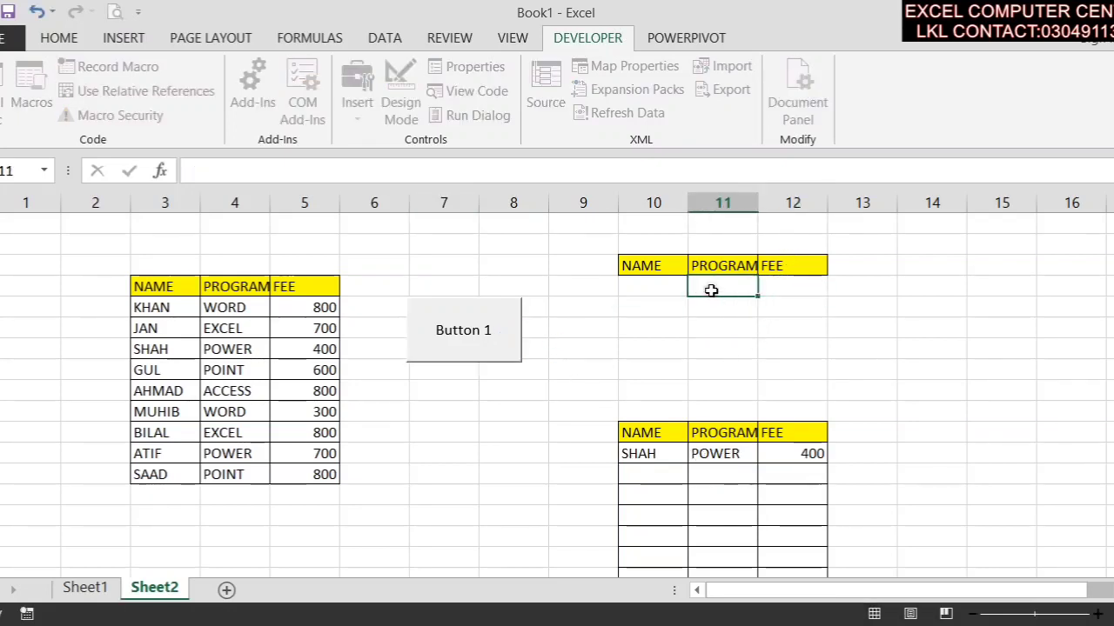
{"action": "type", "text": "WORD"}
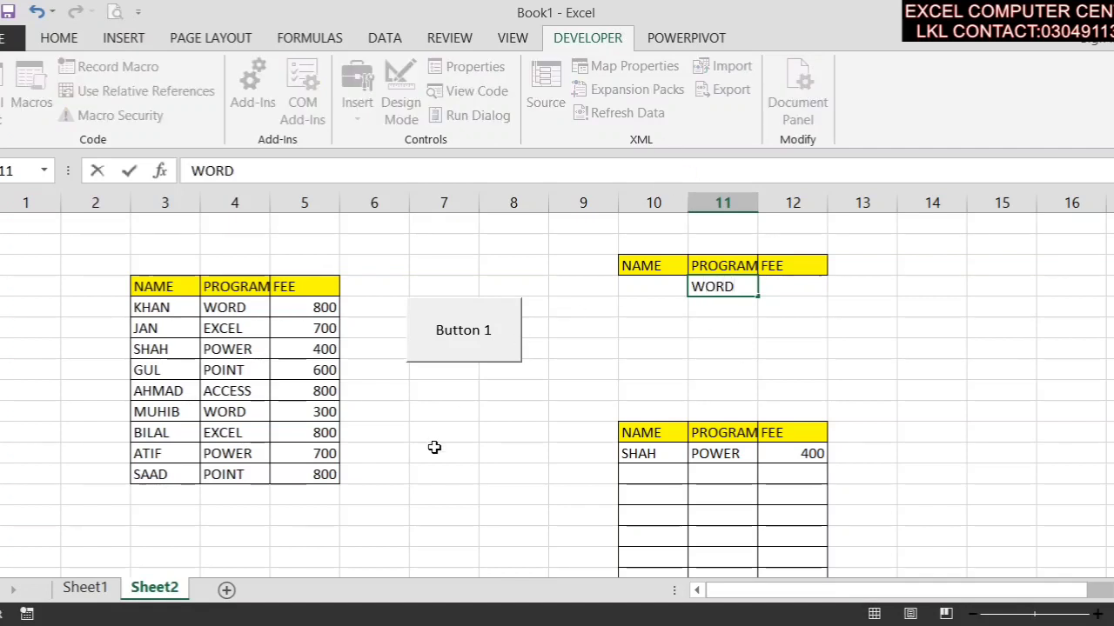
{"action": "left_click", "coordinate": [484, 324]}
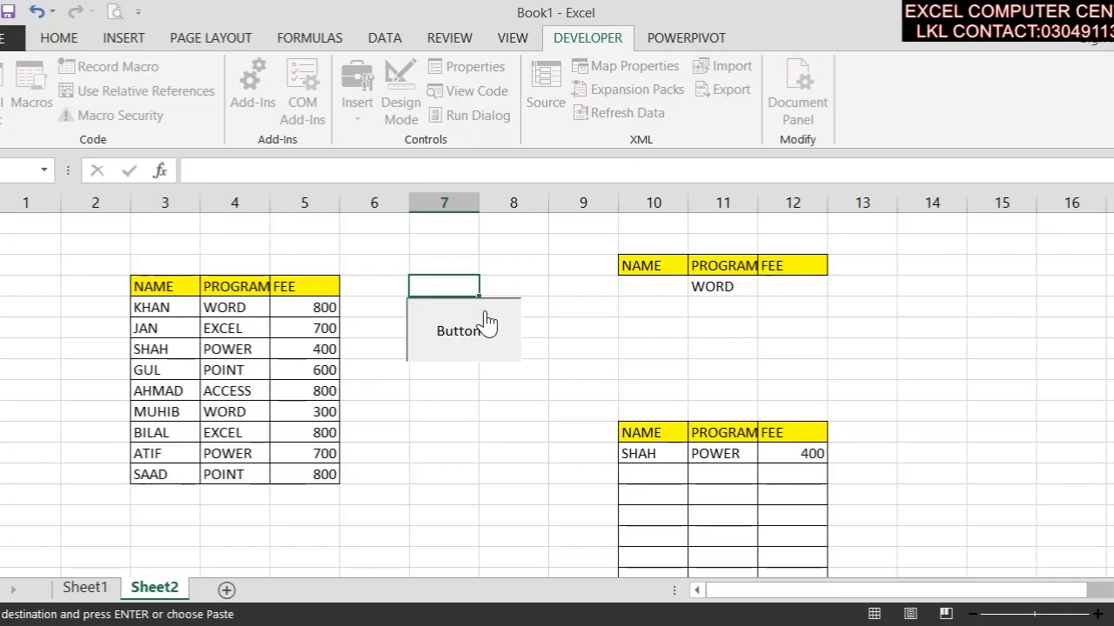
Step: Change the PROGRAM criterion to EXCEL and run the filter macro with the button
{"action": "left_click", "coordinate": [725, 288]}
{"action": "type", "text": "E"}
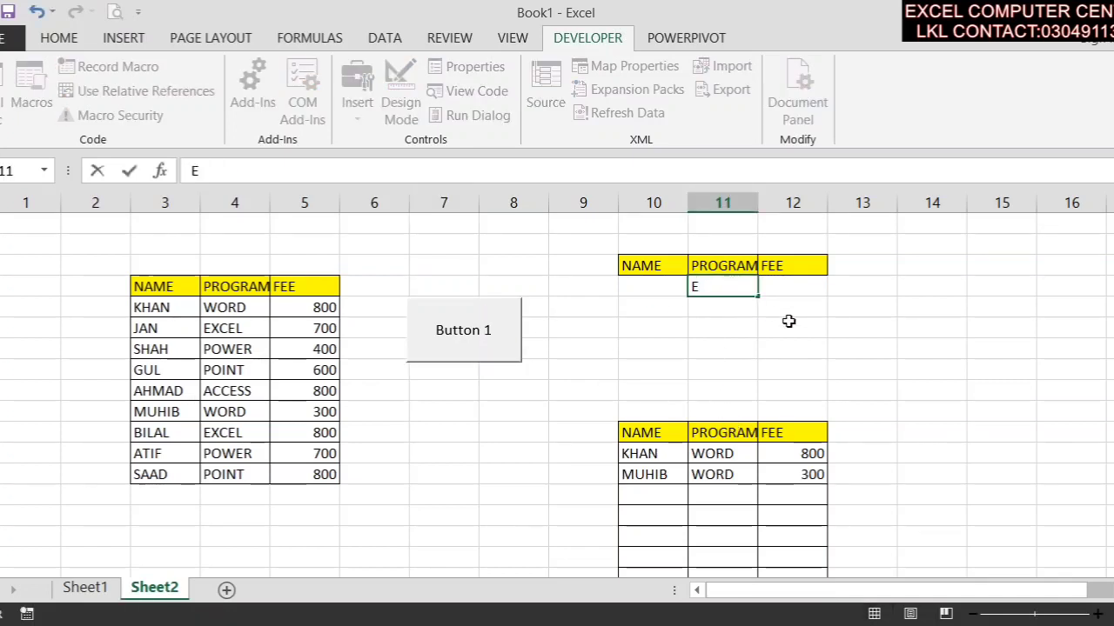
{"action": "type", "text": "XCEL"}
{"action": "left_click", "coordinate": [441, 335]}
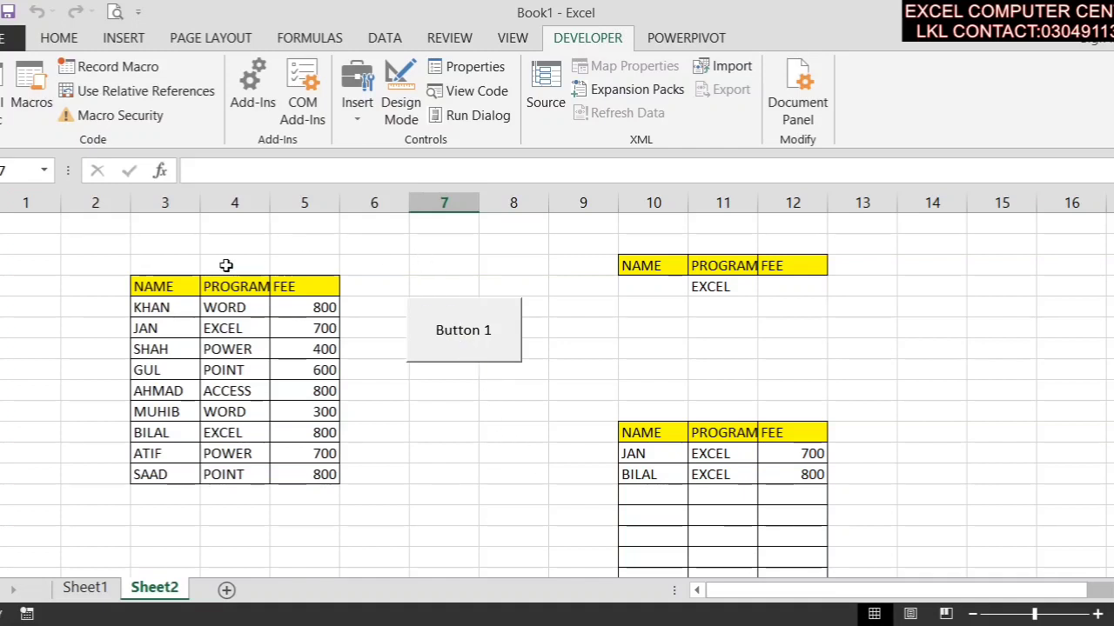
Step: Select the area in columns 2 to 14 that spans the source list, the button and the filter output
{"action": "left_click_drag", "start_coordinate": [131, 240], "coordinate": [950, 609]}
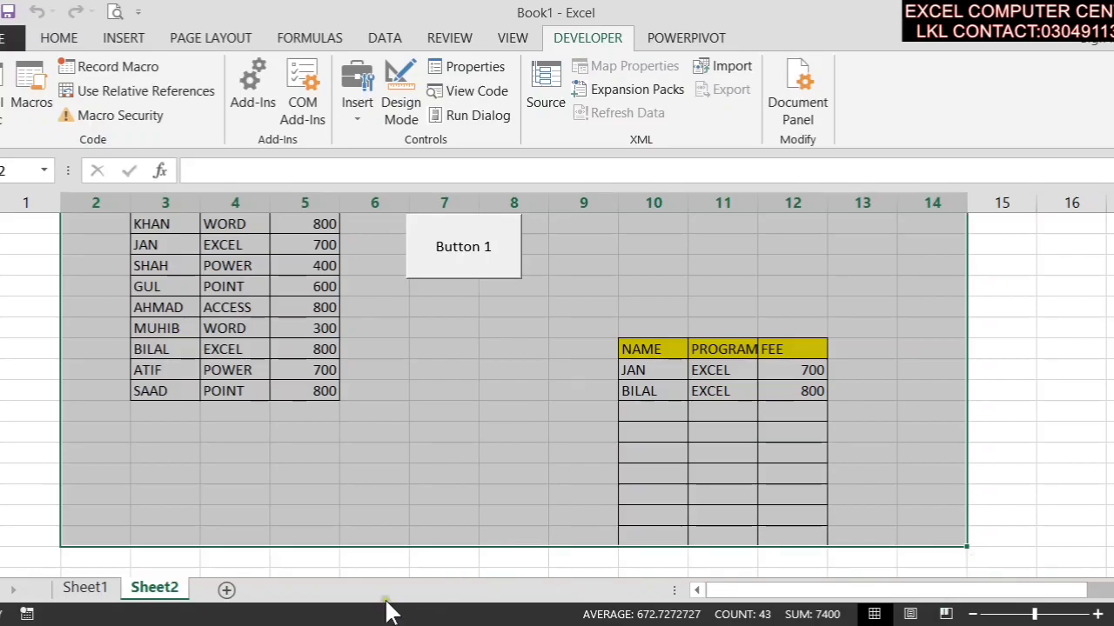